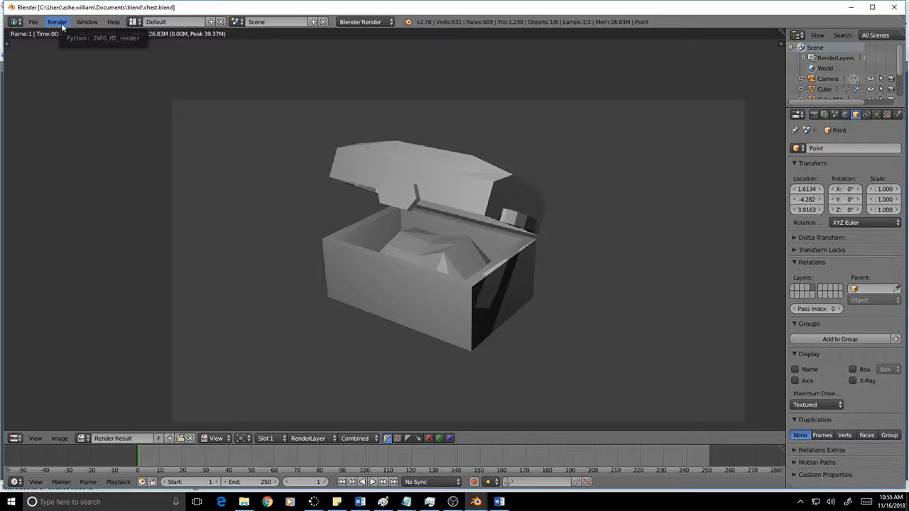
Close the render view to return to the 3D scene and select the chest lid.
left_click(60, 25)
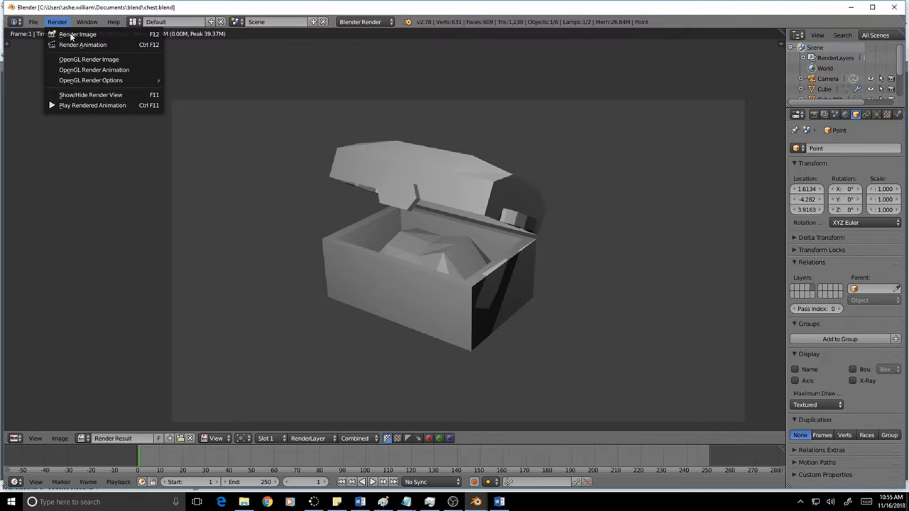
left_click(75, 93)
middle_click_drag(416, 235, 443, 224)
right_click(436, 232)
right_click(435, 234)
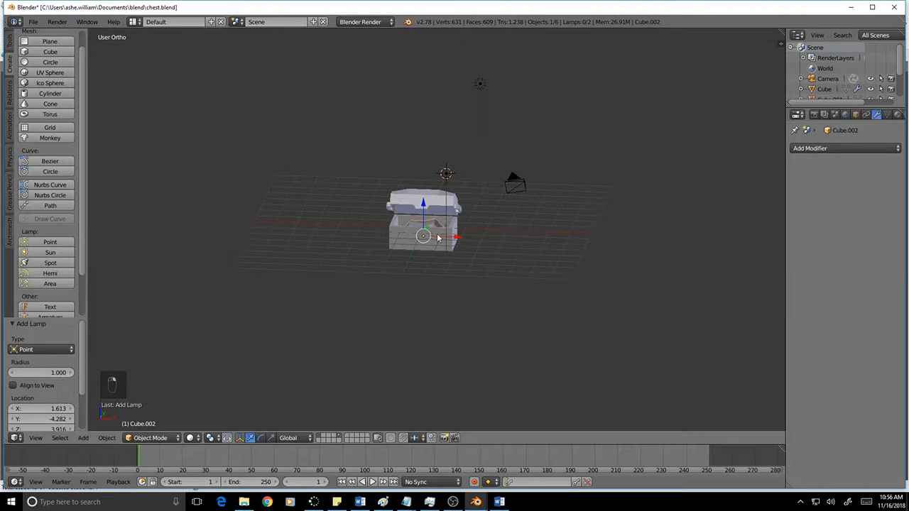
right_click(436, 235)
right_click(437, 193)
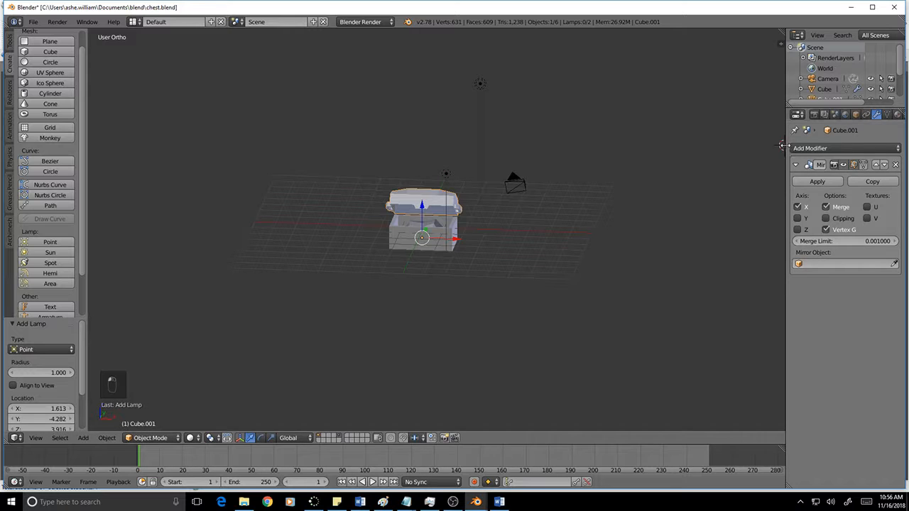
Remove the lid's existing material slot and add a new material named chest_base.
left_click_drag(787, 148, 628, 169)
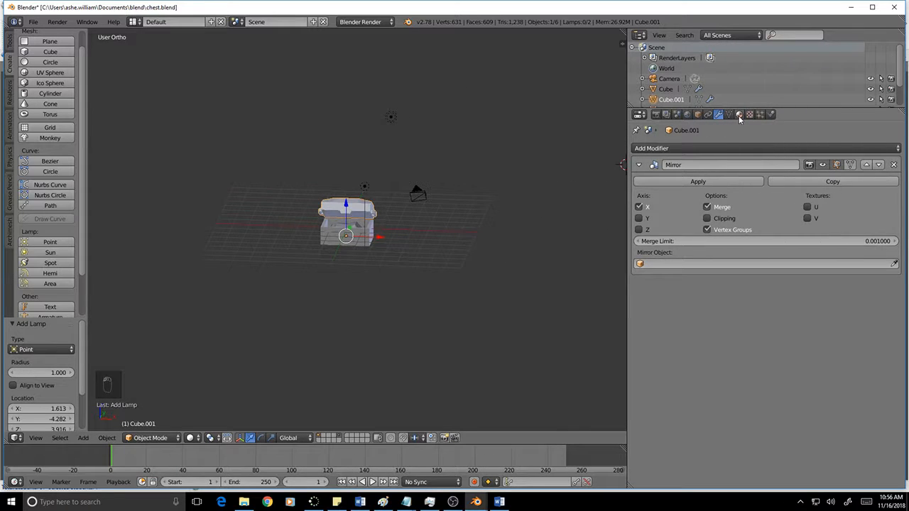
left_click(739, 115)
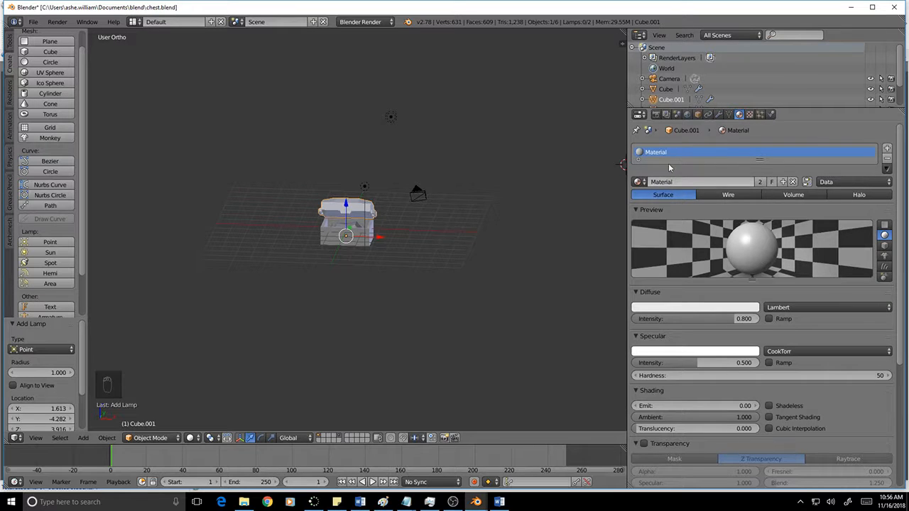
left_click(886, 157)
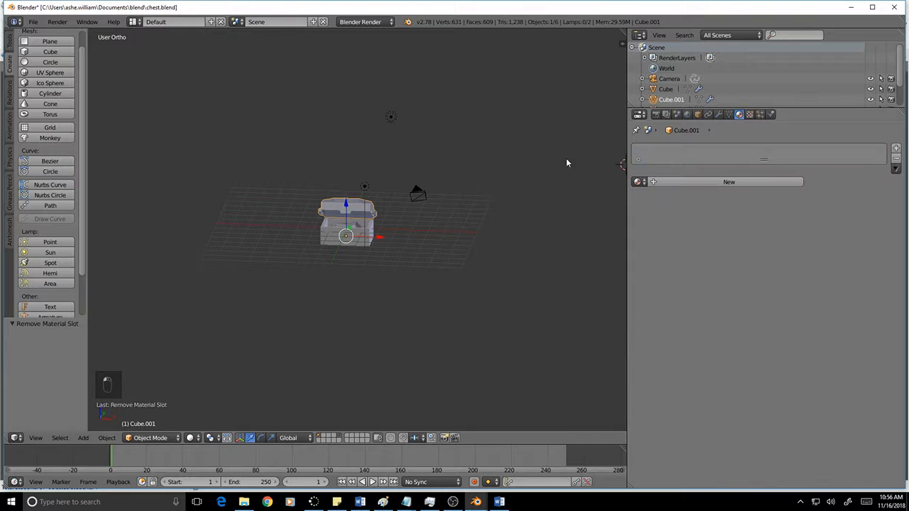
left_click(895, 148)
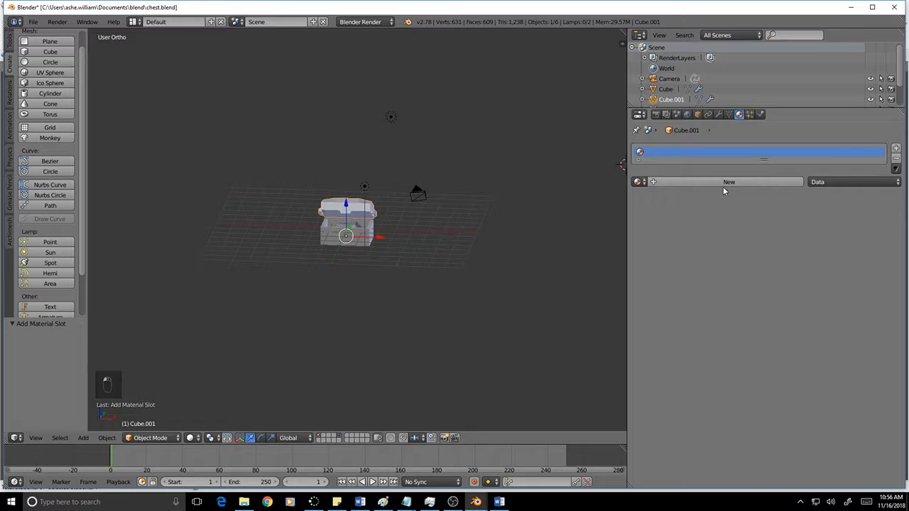
left_click(723, 184)
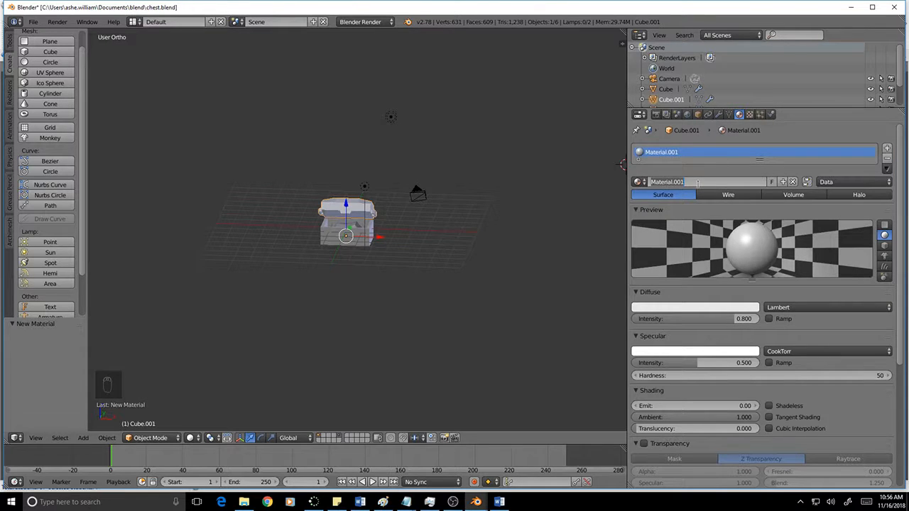
type("chest_base")
key("Return")
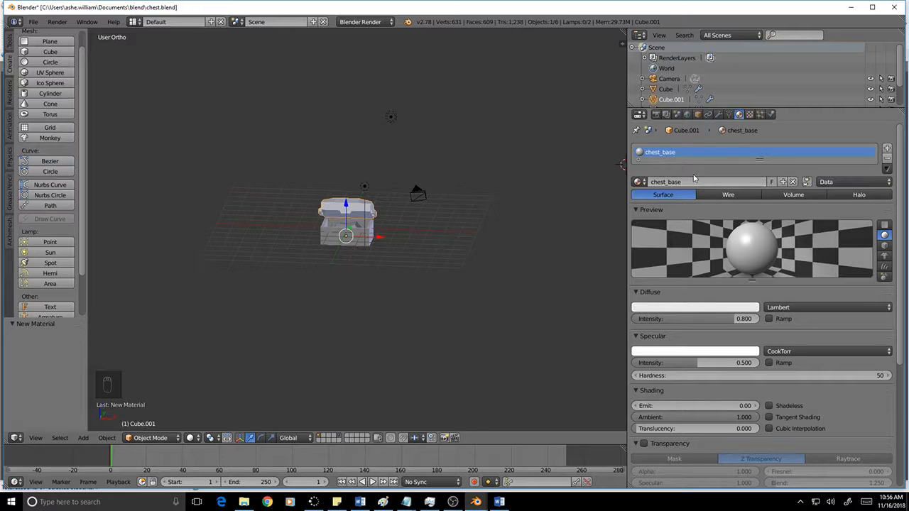
Set the diffuse colour of chest_base to a dark brown of about R 0.190, G 0.045, B 0.009.
left_click_drag(700, 313, 710, 312)
left_click(704, 308)
mouse_move(679, 215)
left_mouse_down()
mouse_move(673, 209)
mouse_move(673, 230)
mouse_move(657, 223)
mouse_move(663, 235)
left_mouse_up()
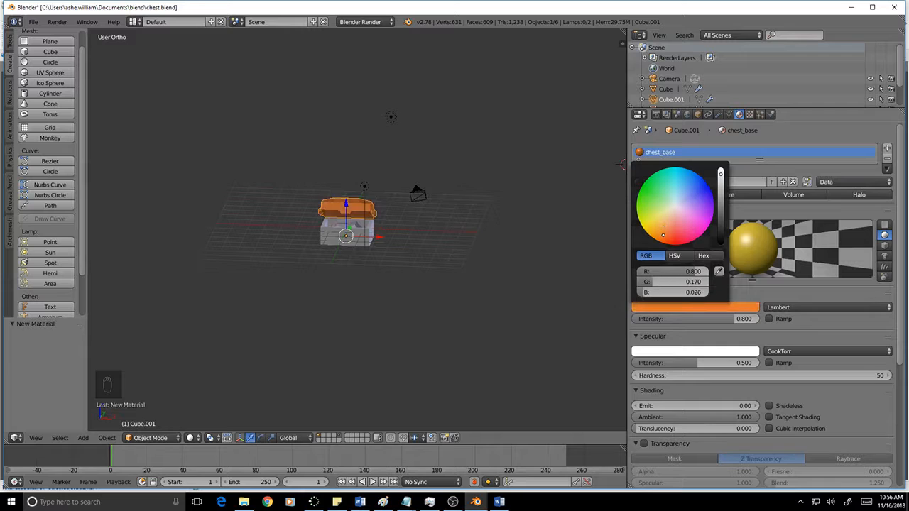
left_click_drag(720, 175, 721, 212)
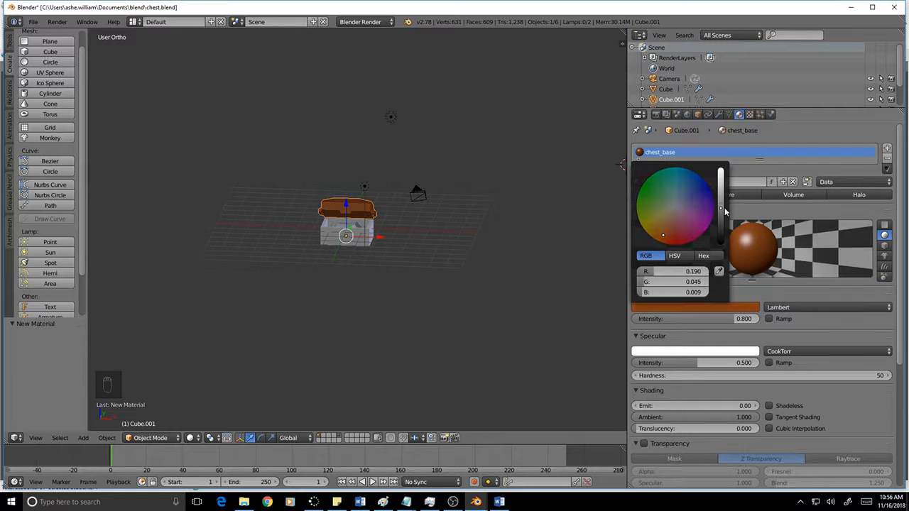
Replace the chest body's material with the existing chest_base material and select the treasure pile inside the chest.
right_click(363, 240)
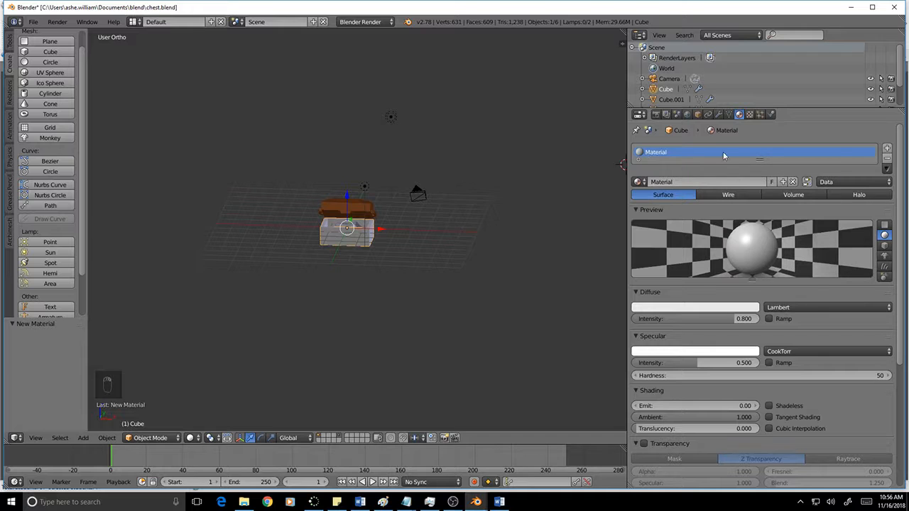
left_click(887, 159)
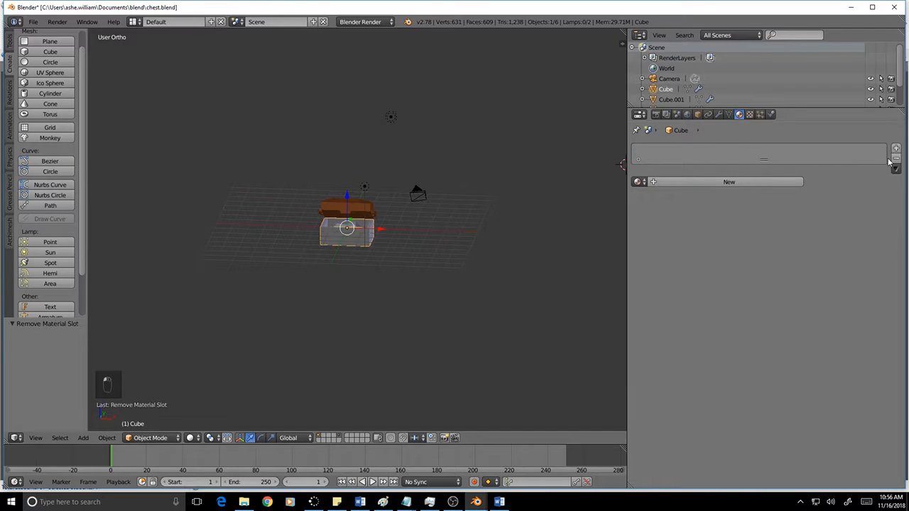
left_click(638, 181)
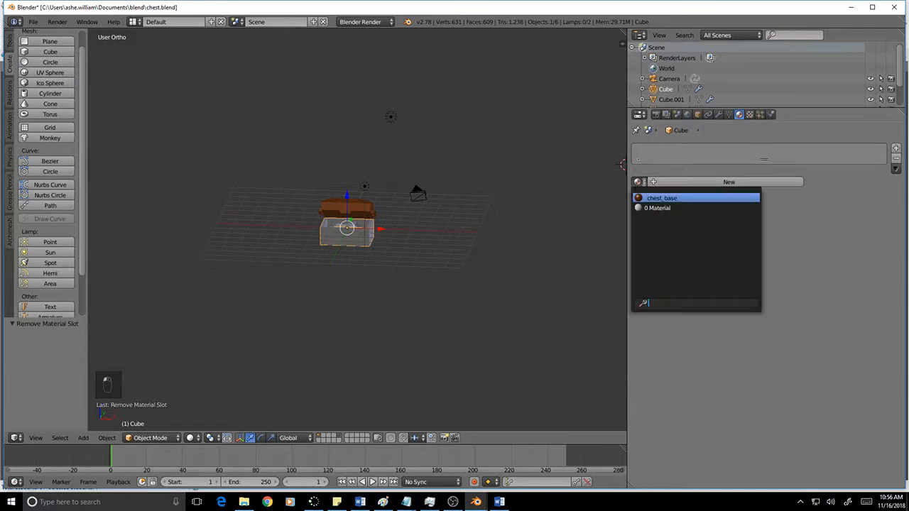
left_click(654, 200)
scroll(390, 270, "up", 3)
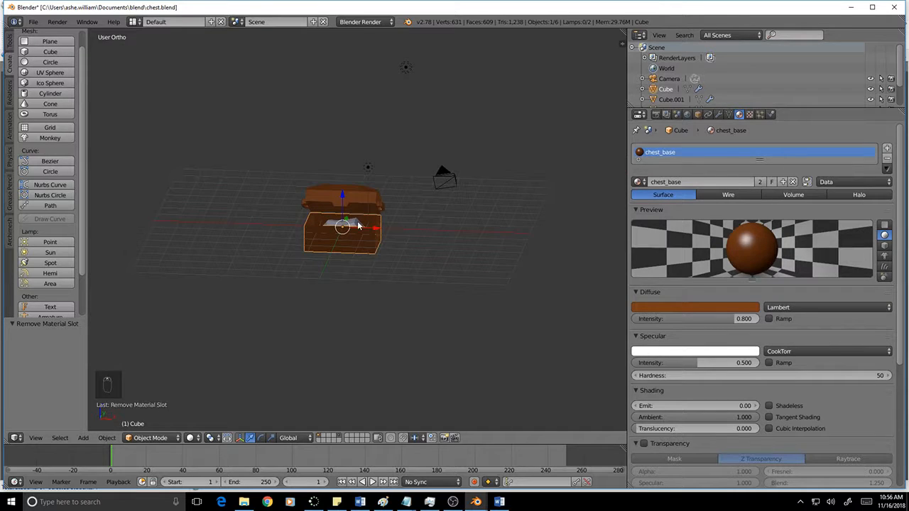
right_click(359, 226)
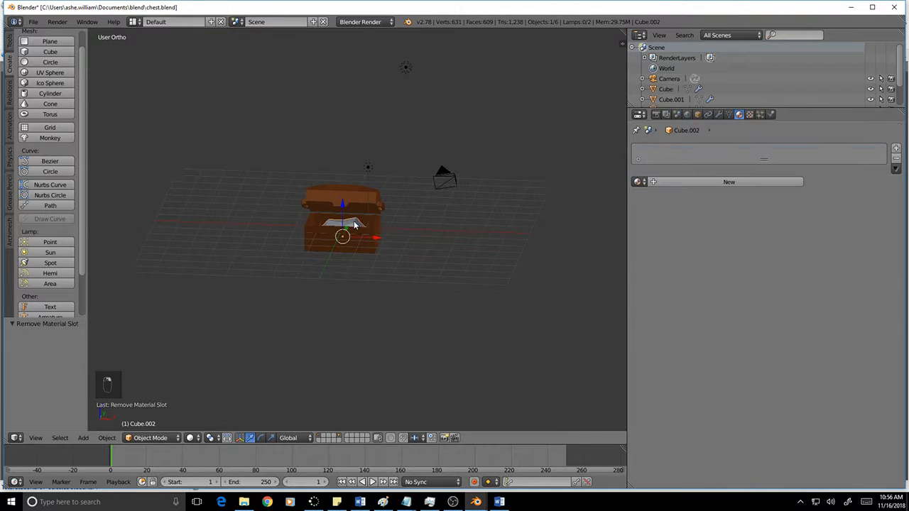
left_click(686, 183)
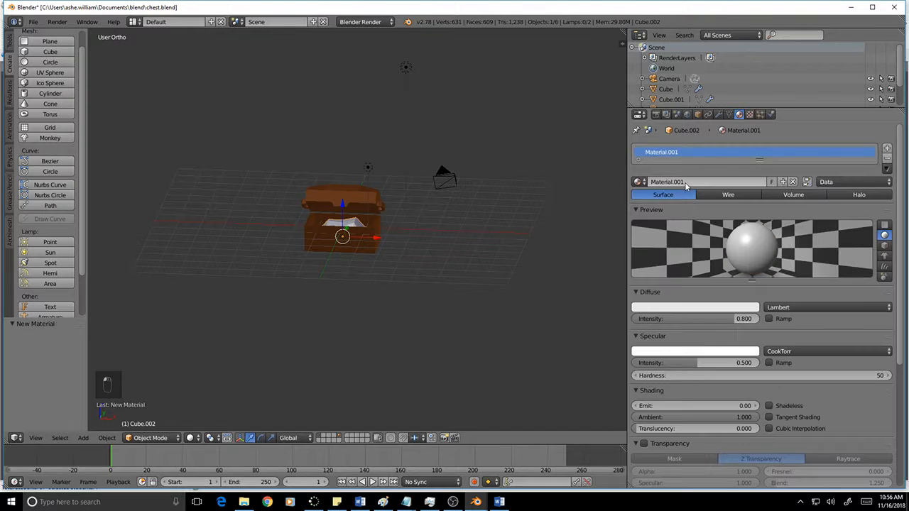
left_click(887, 161)
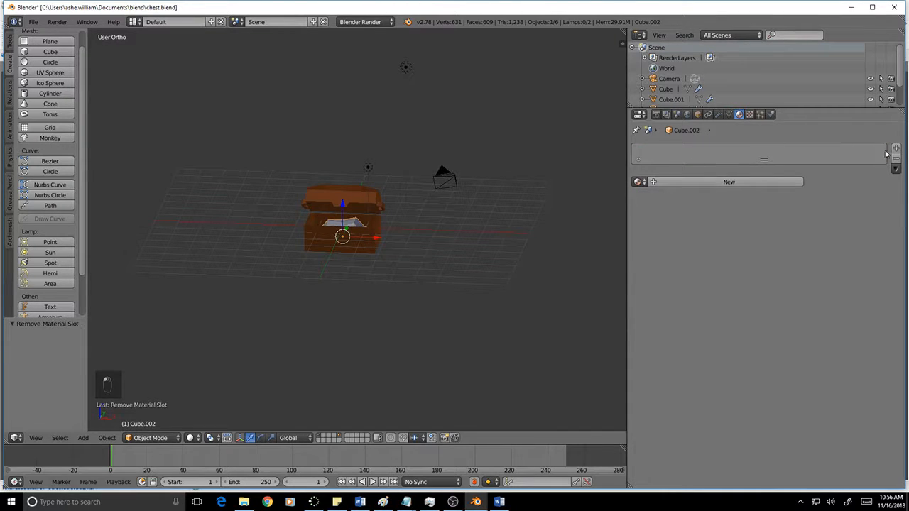
left_click(638, 181)
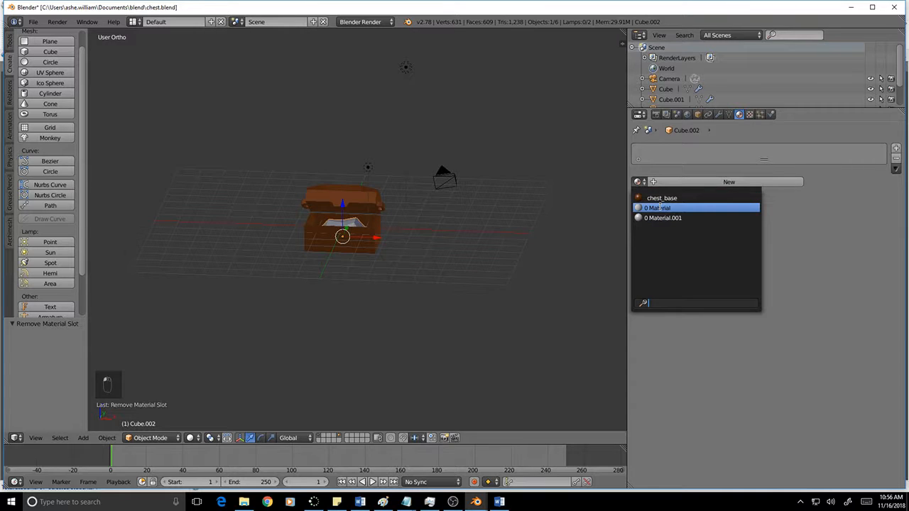
Create a material named treasure for the treasure pile and give it a golden yellow diffuse colour.
left_click(752, 181)
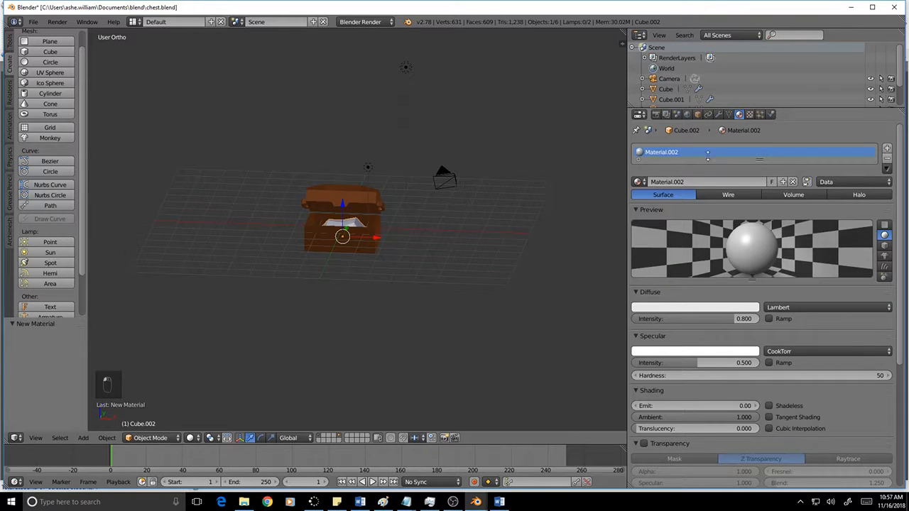
left_click(694, 182)
key("BackSpace")
key("Return")
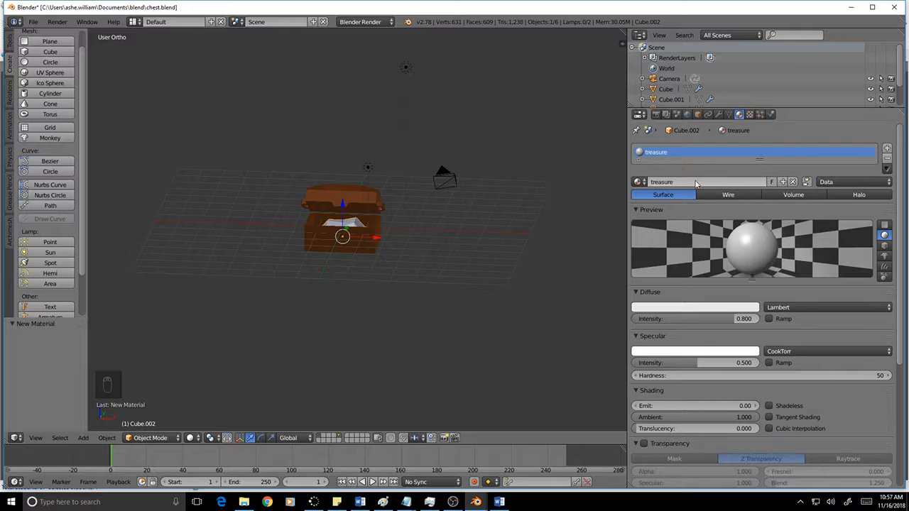
left_click(707, 307)
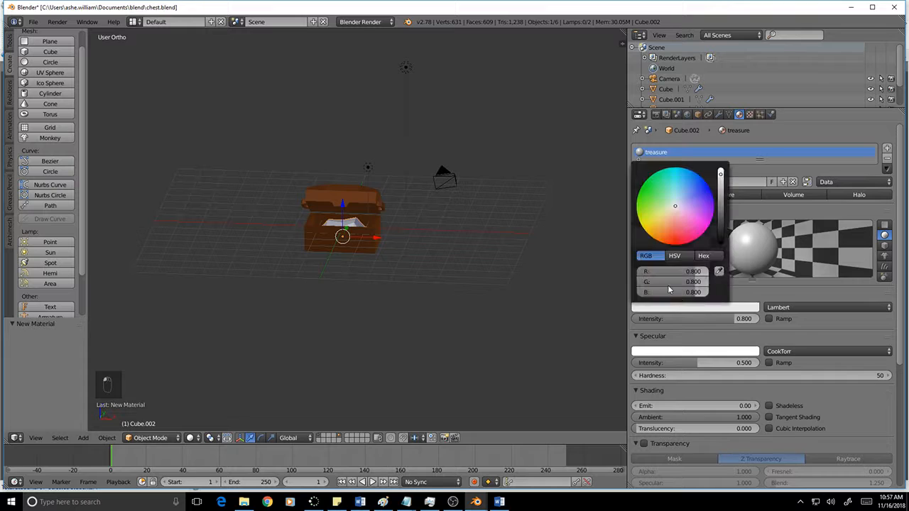
left_click_drag(674, 212, 658, 222)
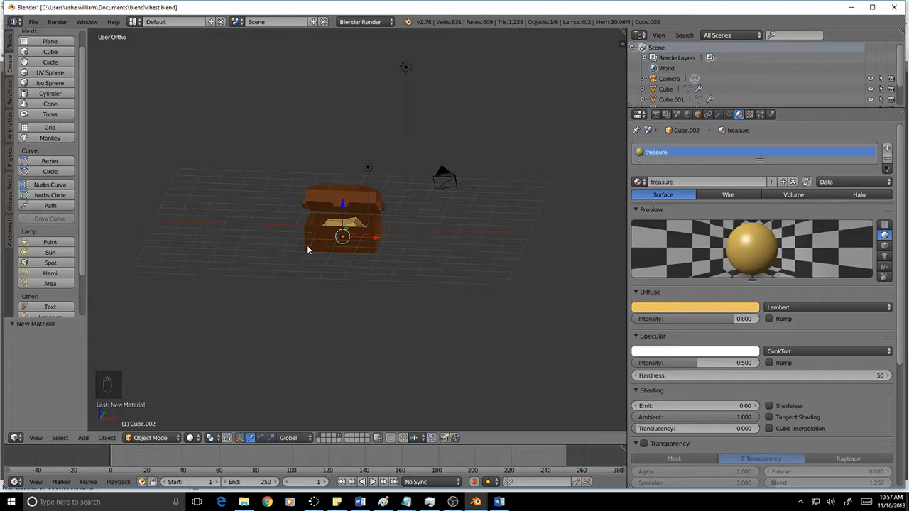
Select the chest lid and put it into Edit Mode.
scroll(307, 244, "up", 3)
right_click(340, 199)
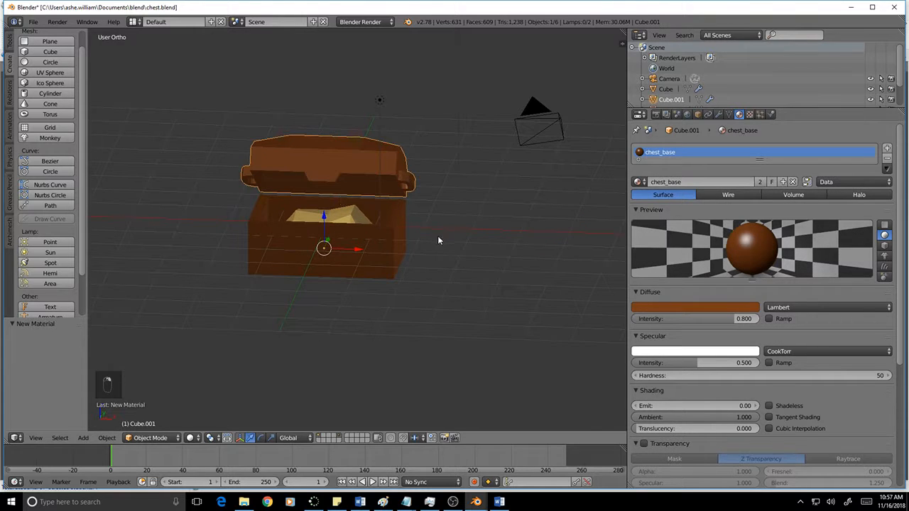
middle_click_drag(438, 240, 610, 107)
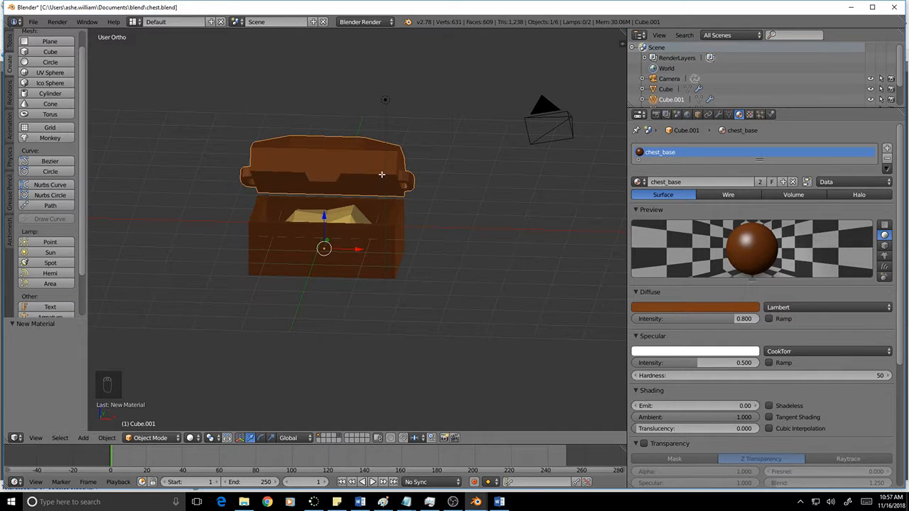
key("Tab")
Clear the mesh selection and circle-select the lock piece on the front of the lid.
middle_click_drag(437, 202, 377, 201)
scroll(221, 161, "up", 2)
scroll(222, 160, "up", 2)
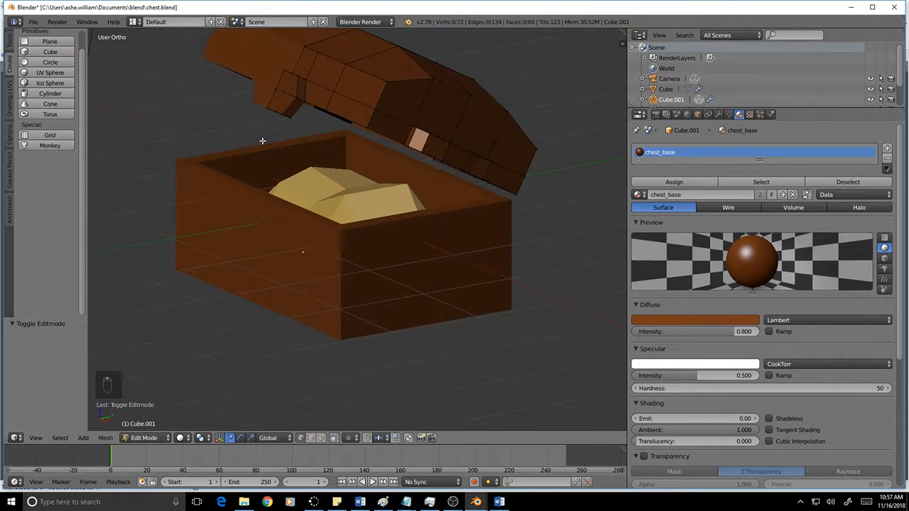
key("a")
key("a")
key("c")
scroll(279, 94, "down", 4)
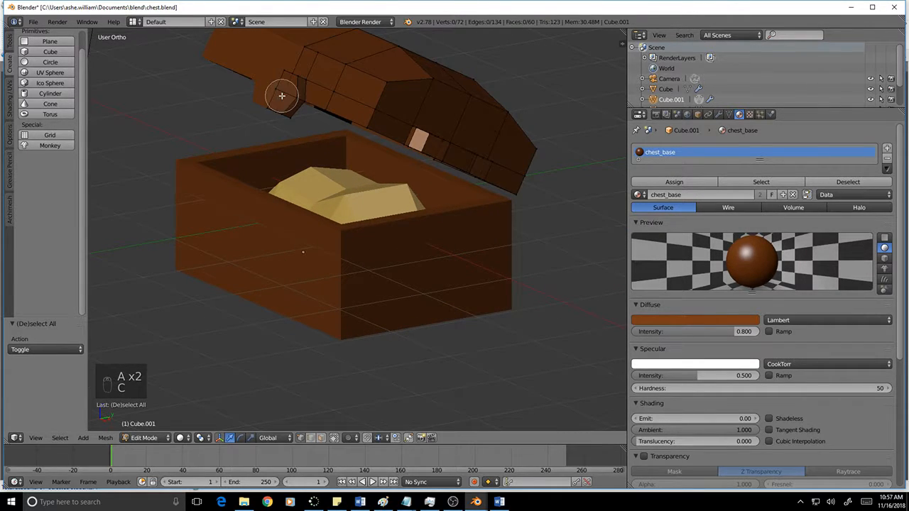
left_click(282, 101)
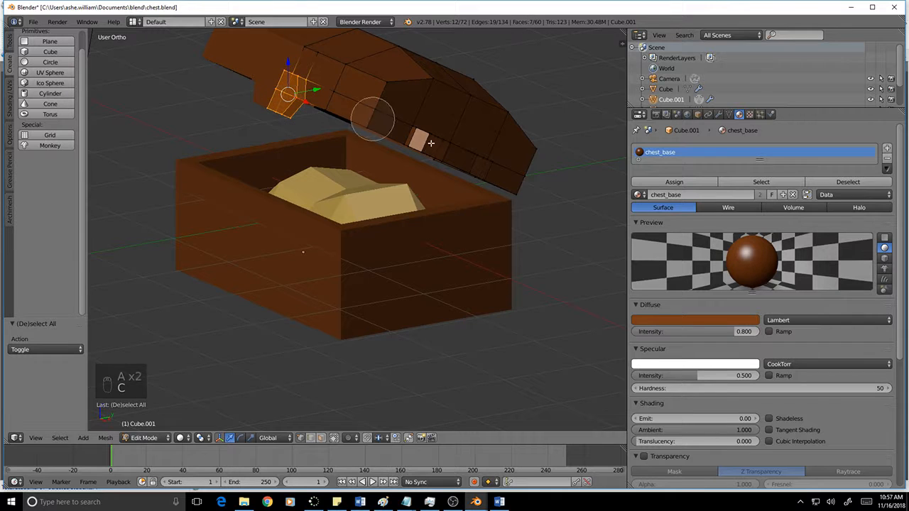
right_click(511, 181)
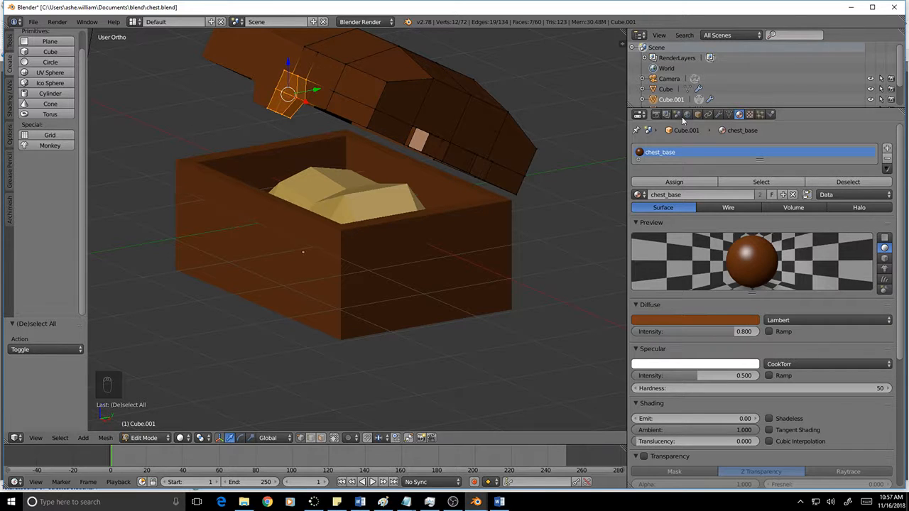
Add a vertex group named lock to the lid and assign the selected lock vertices to it.
left_click(729, 115)
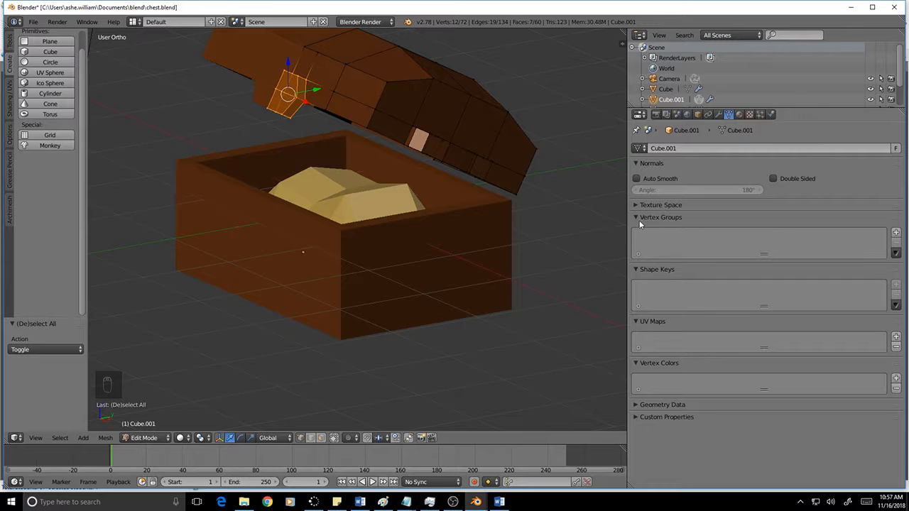
left_click(896, 232)
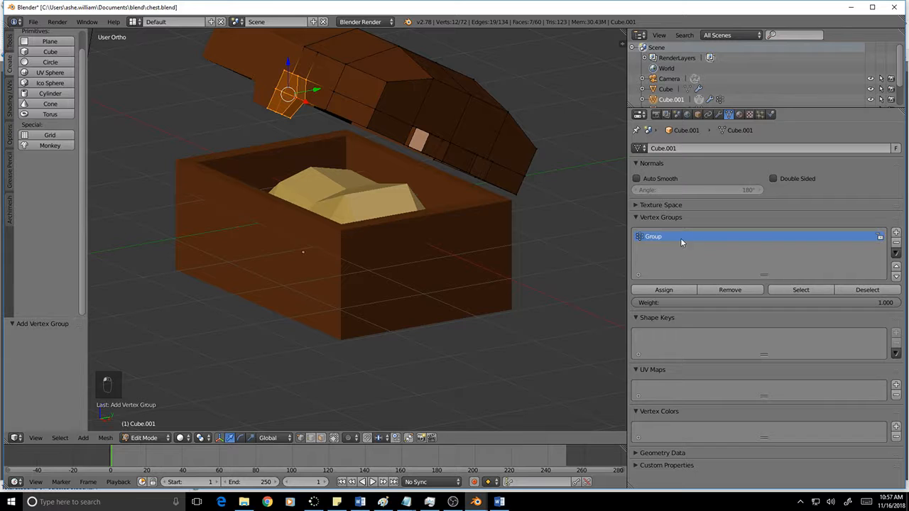
key("BackSpace")
left_click(675, 291)
Check the lock vertex group by clearing the selection and selecting the group's vertices, and leave everything deselected.
key("a")
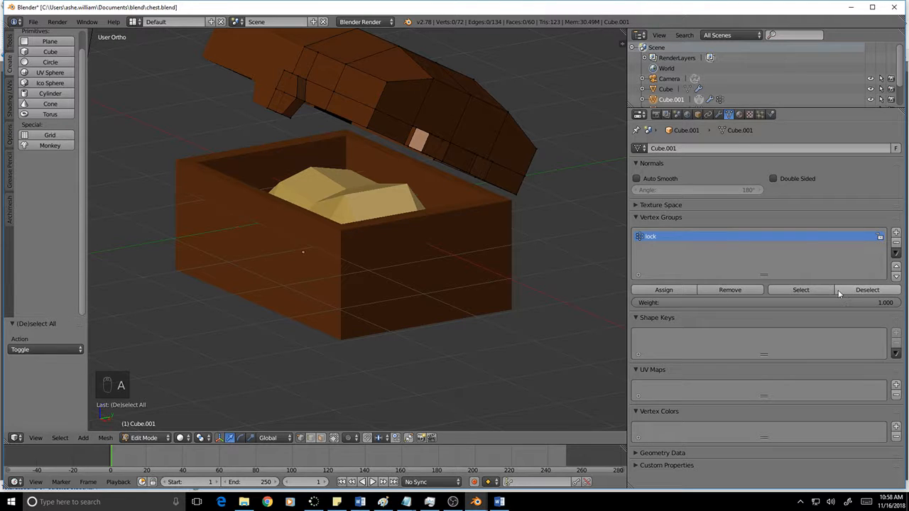
left_click(796, 290)
key("a")
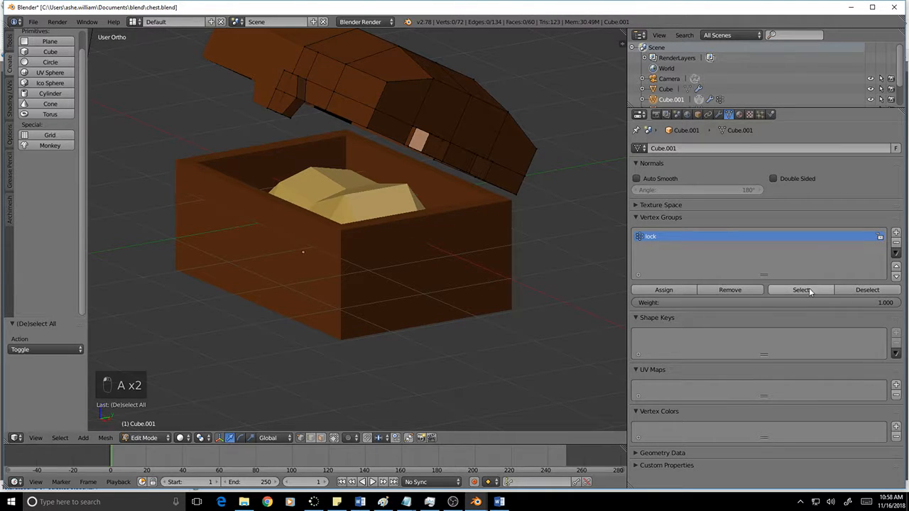
left_click(801, 290)
key("a")
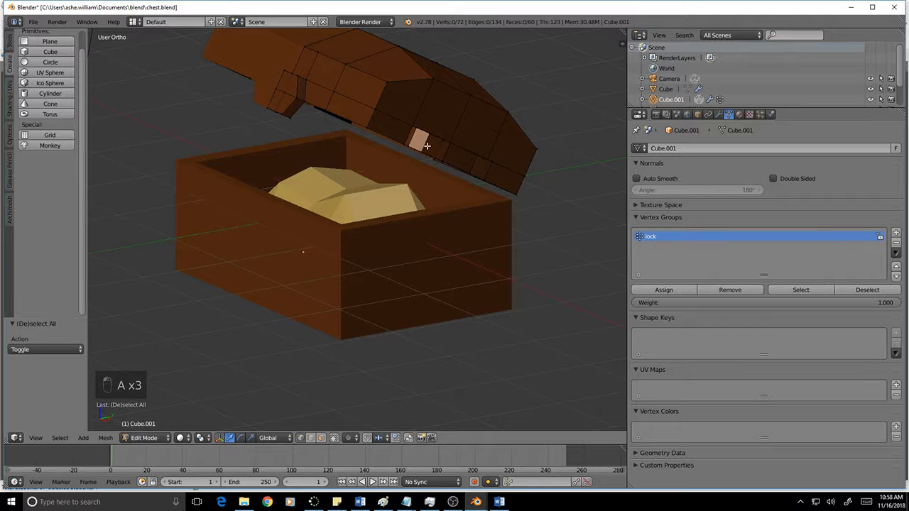
Circle-select the handle piece on the side of the chest lid.
middle_click_drag(426, 146, 390, 163)
middle_click_drag(449, 172, 416, 160)
key("c")
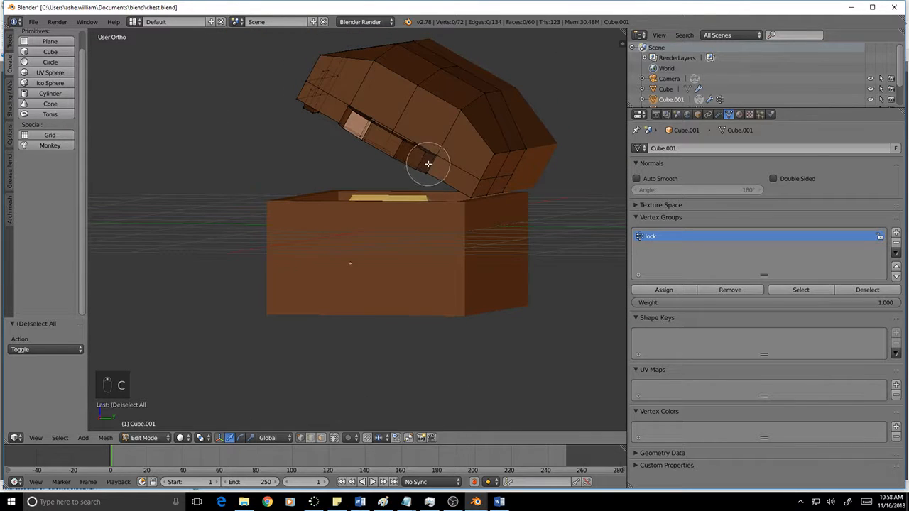
left_click_drag(428, 164, 354, 125)
key("Escape")
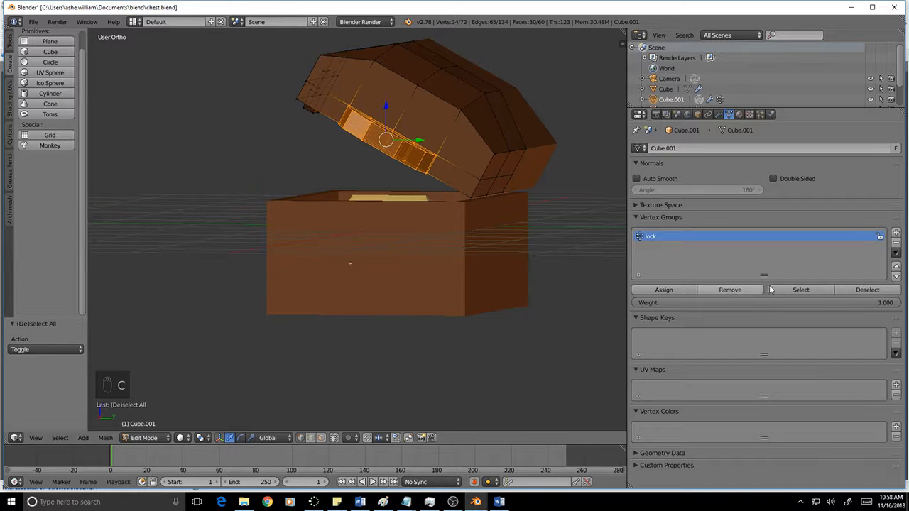
Add a second vertex group named handles to the lid and assign the selected handle vertices to it.
left_click(895, 232)
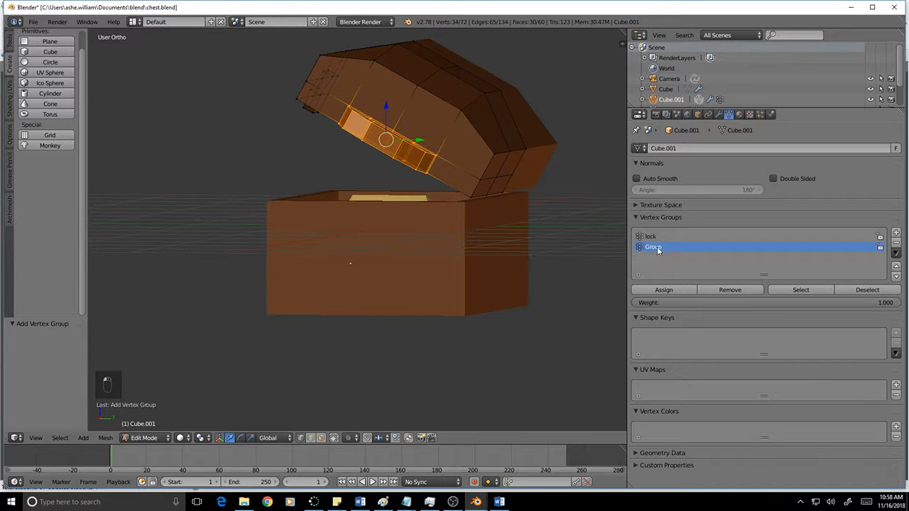
double_click(671, 247)
type("handles")
middle_click_drag(397, 223, 450, 222)
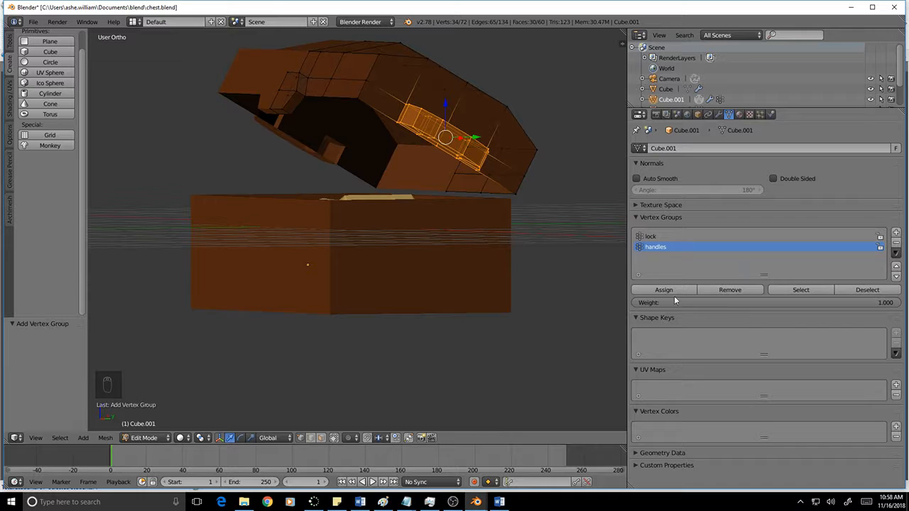
Check the handles vertex group by clearing the selection and selecting the group's vertices, and leave everything deselected.
key("a")
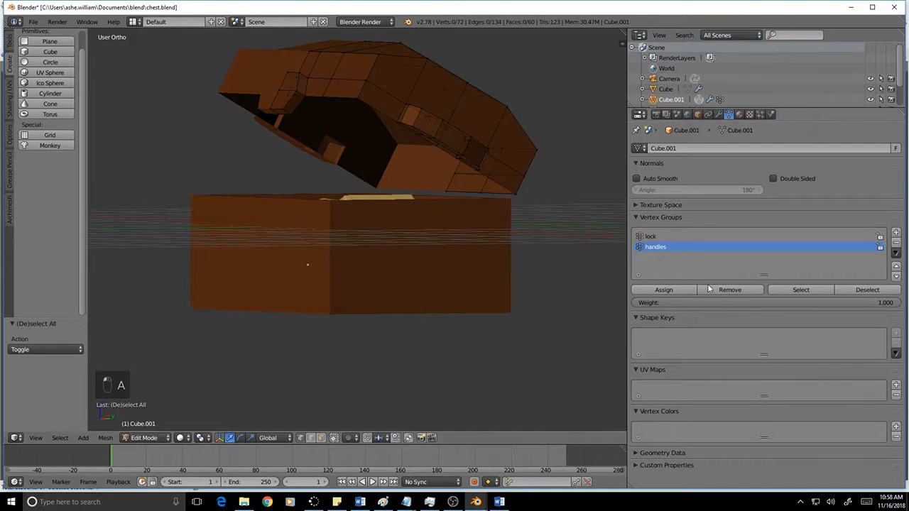
left_click(810, 291)
key("a")
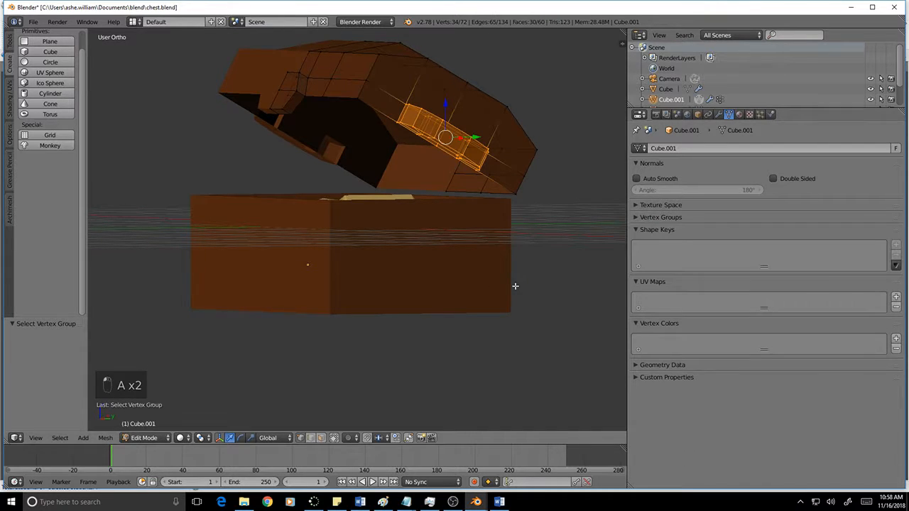
left_click(634, 217)
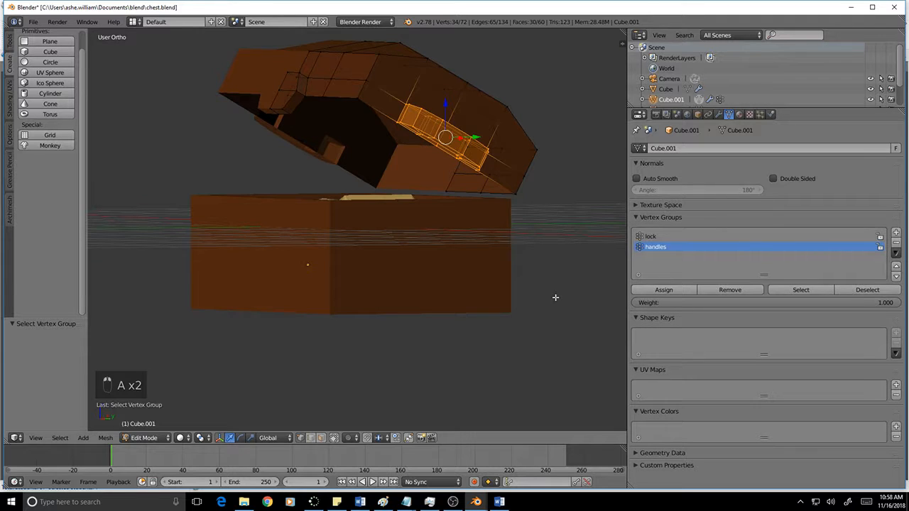
key("a")
left_click(788, 290)
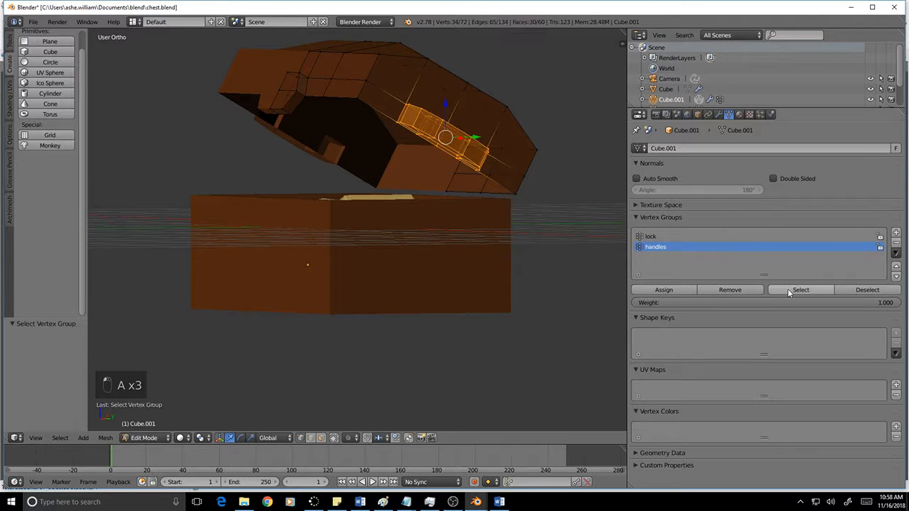
key("a")
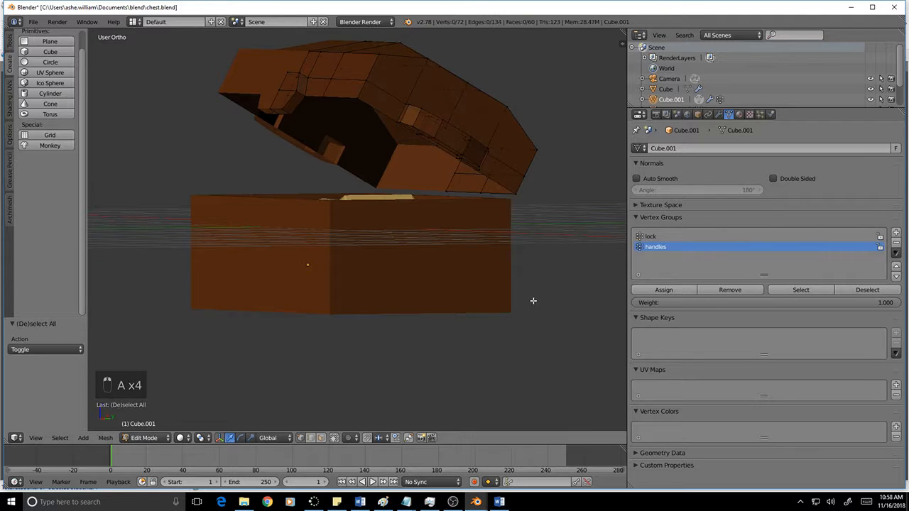
Add a new material named handle to the lid and set its diffuse colour to dark grey, about 0.129 for R, G and B.
left_click(739, 115)
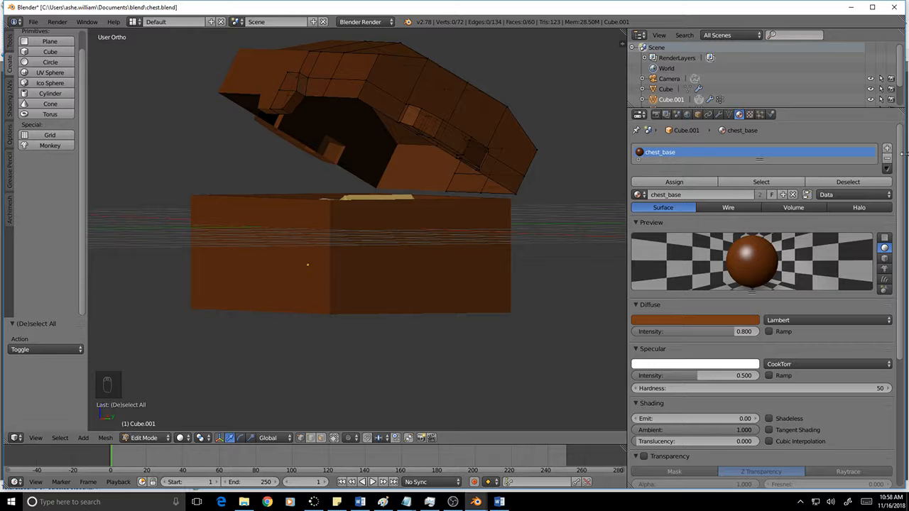
left_click(887, 148)
left_click(670, 221)
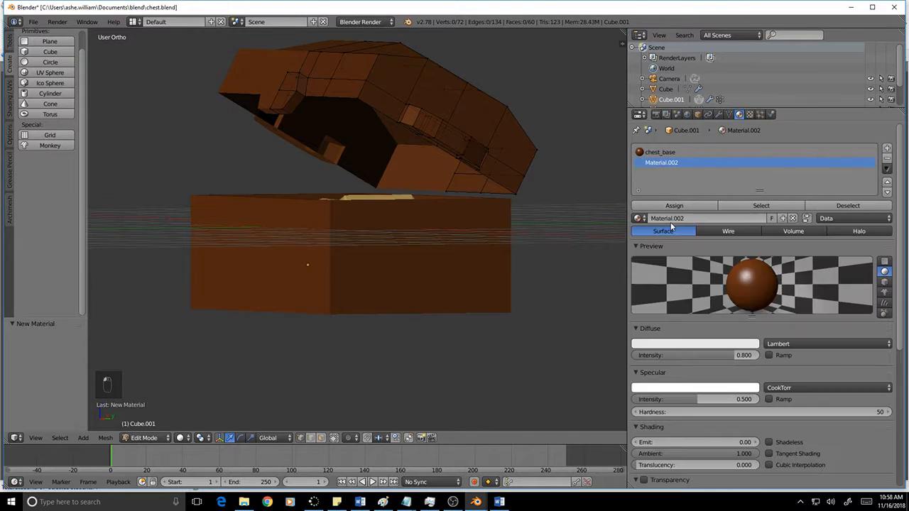
left_click(702, 218)
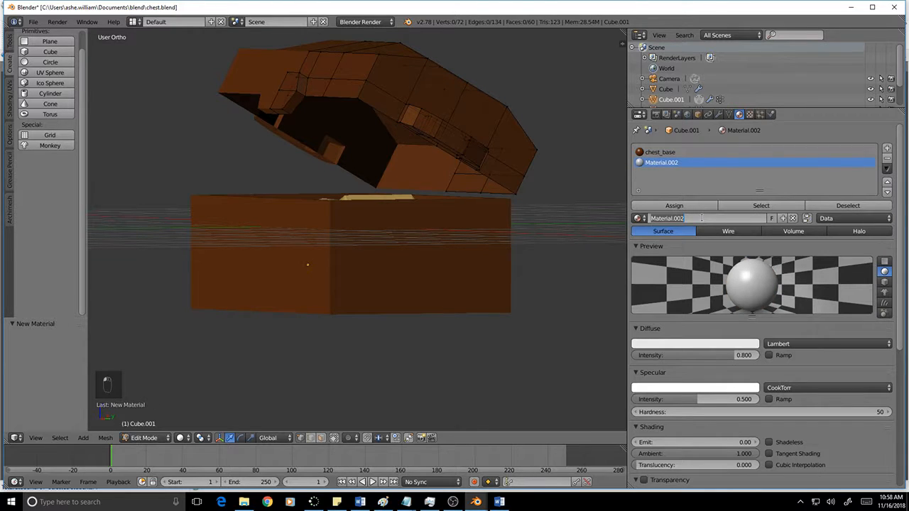
type("handle")
key("Return")
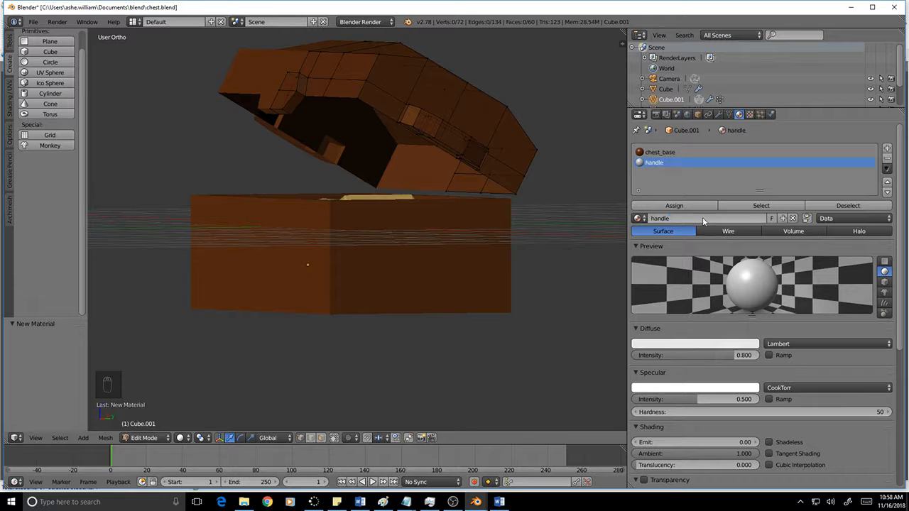
left_click(748, 349)
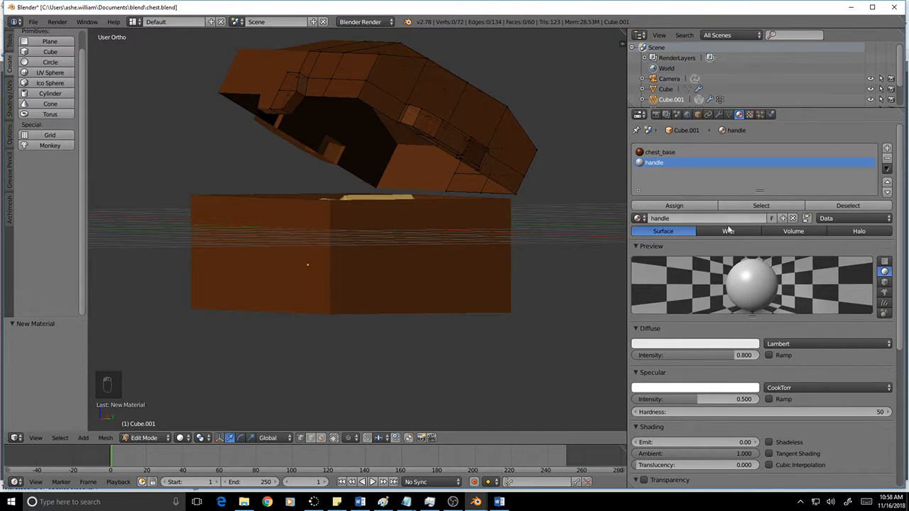
left_click(724, 348)
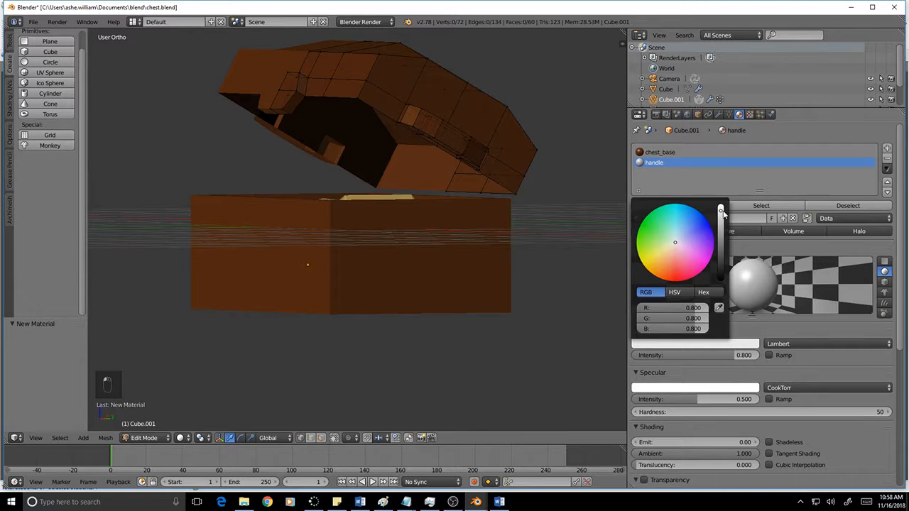
left_click_drag(721, 211, 721, 250)
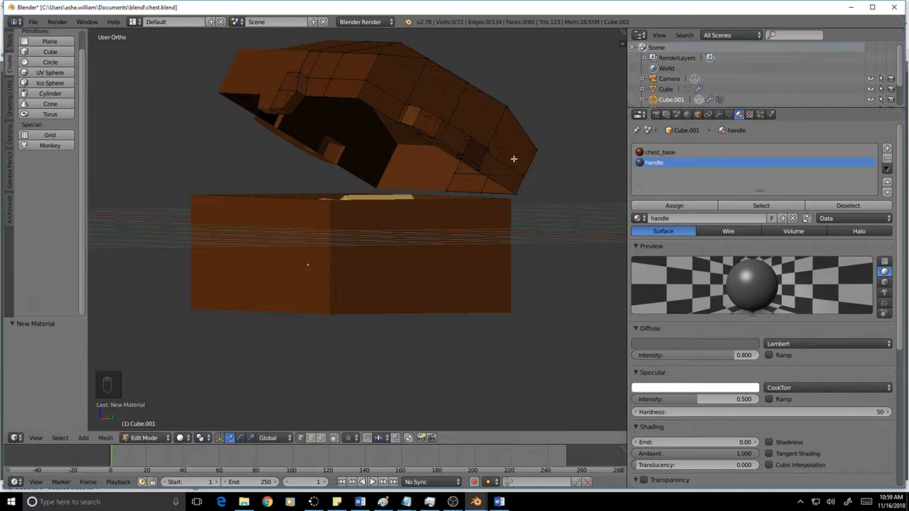
Select the vertices of the handles vertex group and assign the handle material to them.
middle_click_drag(495, 183, 518, 186)
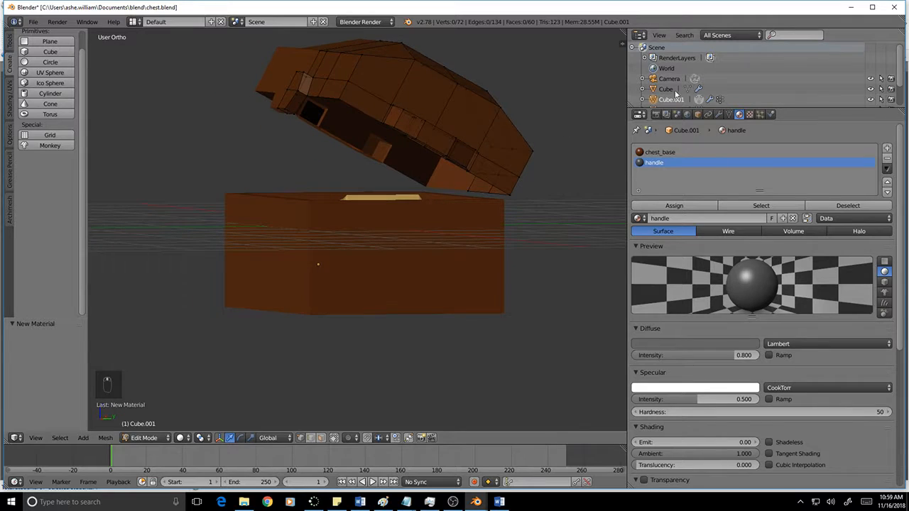
left_click(729, 114)
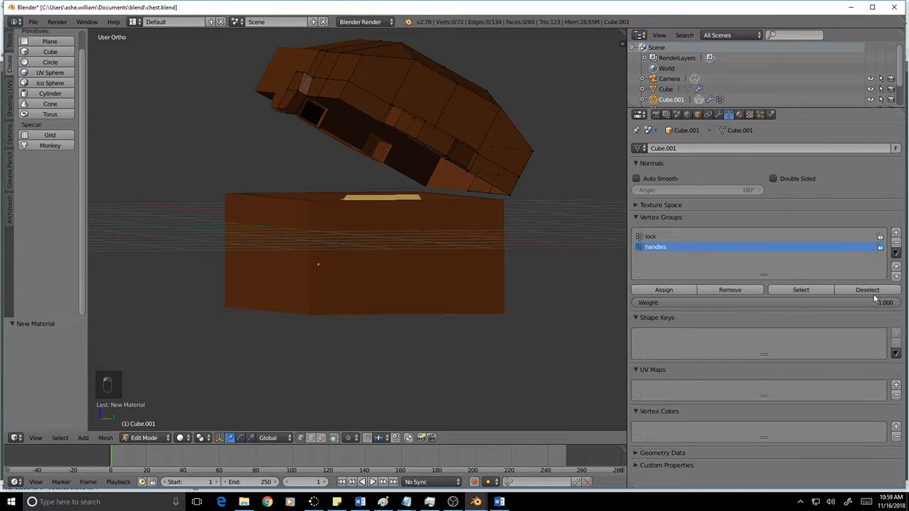
left_click(800, 289)
left_click(738, 115)
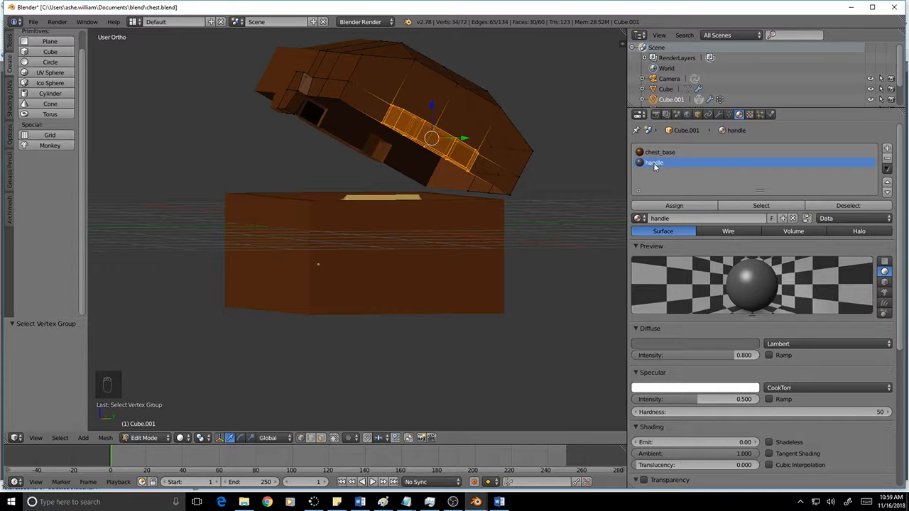
left_click(674, 205)
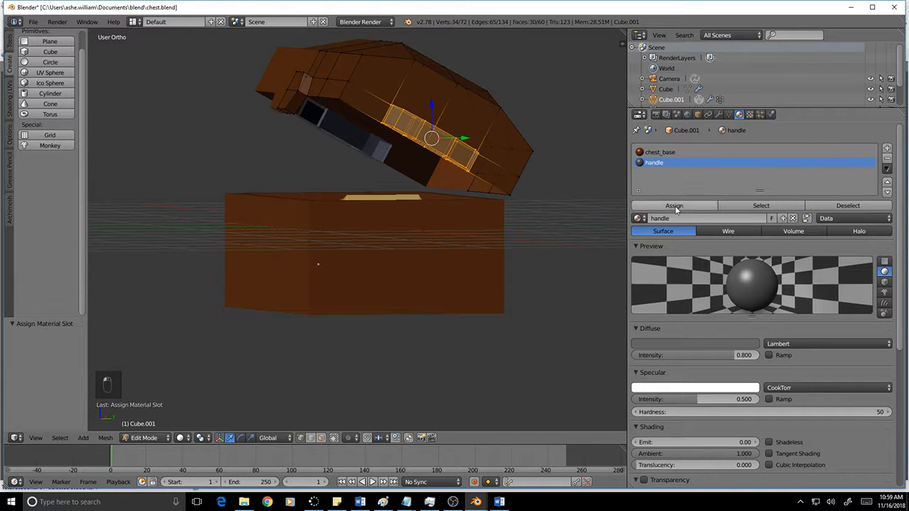
Examine the coloured handles from several sides of the chest and clear the mesh selection.
middle_click_drag(475, 195, 264, 140)
scroll(264, 139, "up", 1)
scroll(671, 345, "down", 2)
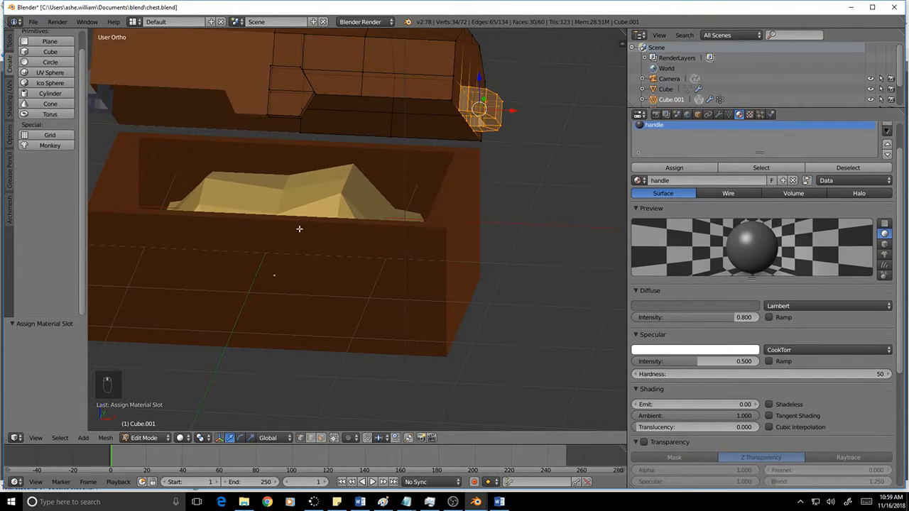
scroll(353, 211, "down", 3)
right_click(320, 150)
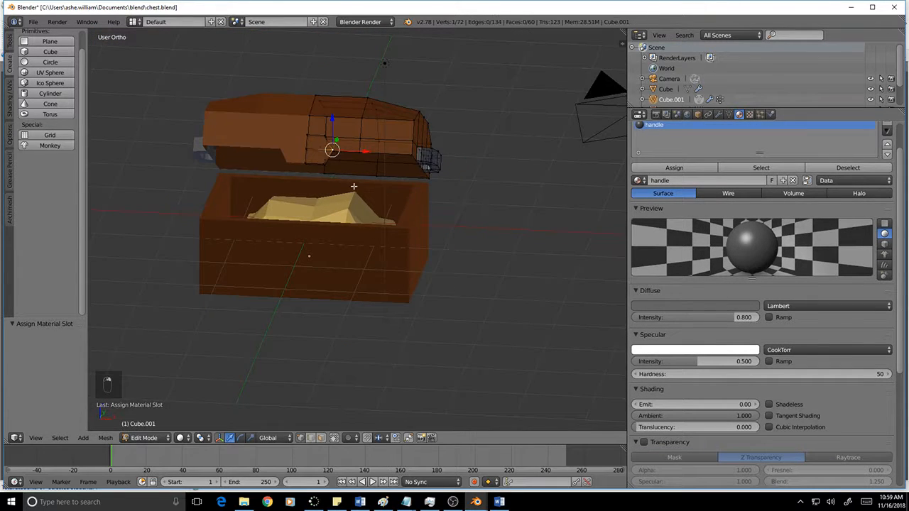
middle_click_drag(319, 150, 274, 179)
key("a")
key("c")
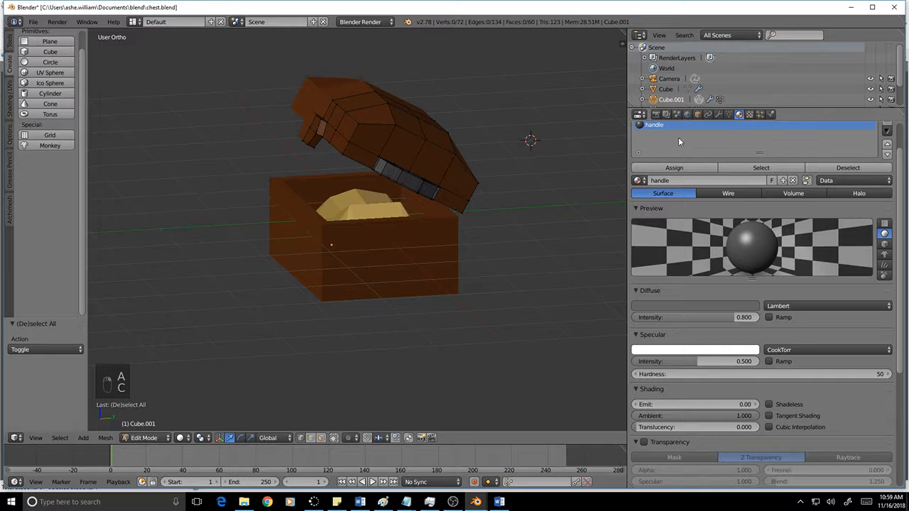
Darken the handle material's diffuse colour to a near-black grey.
scroll(689, 184, "up", 1)
left_click(720, 328)
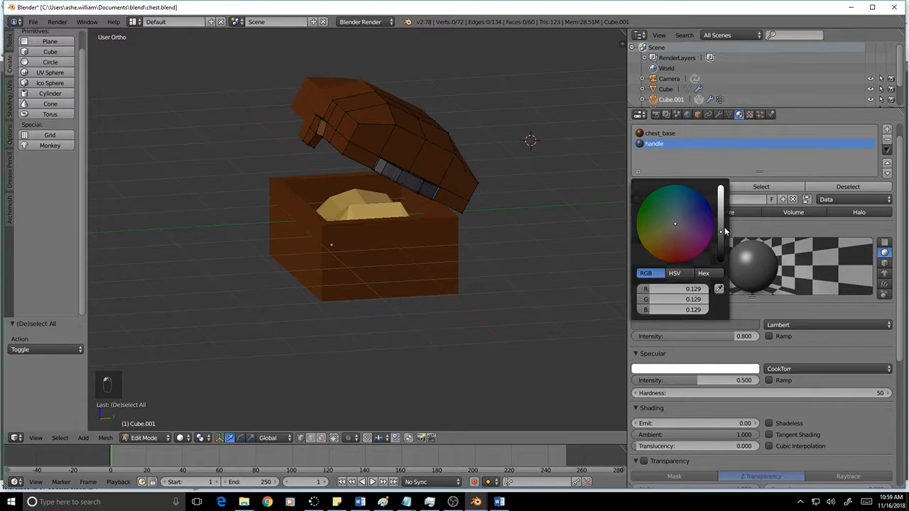
left_click_drag(721, 230, 720, 246)
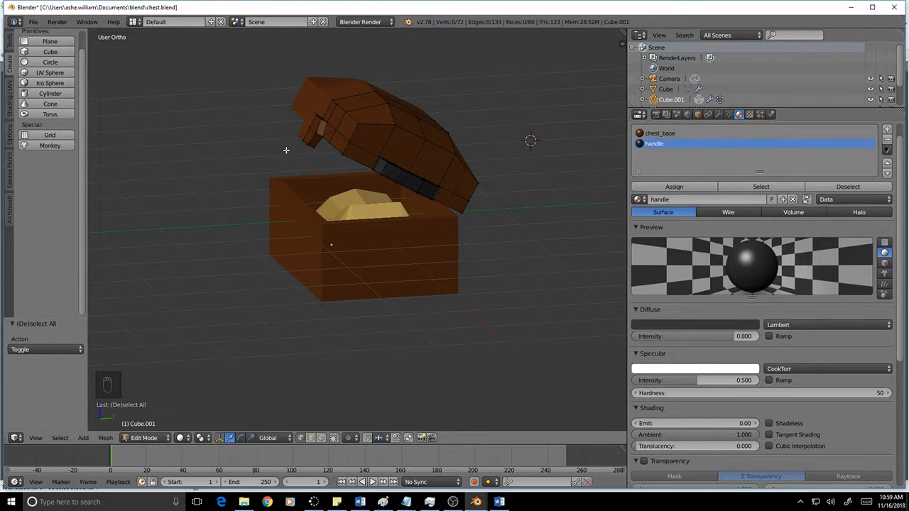
key("a")
key("c")
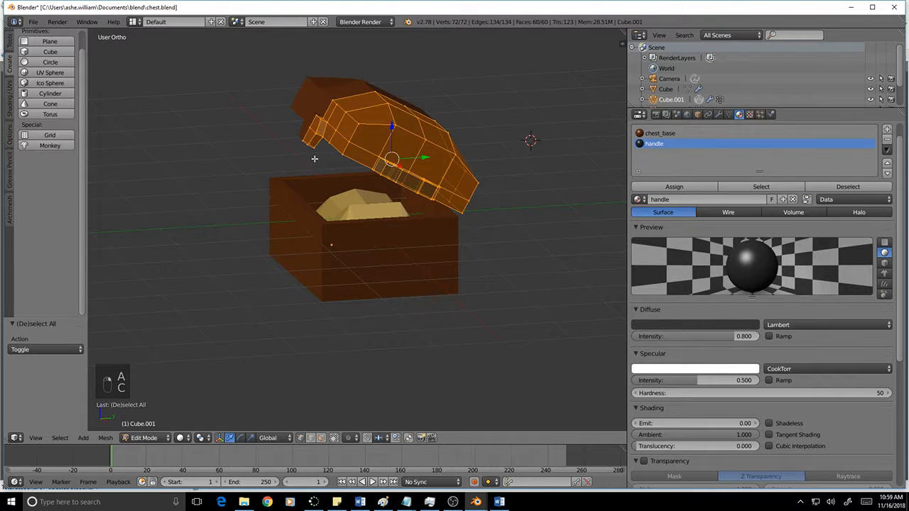
key("a")
key("c")
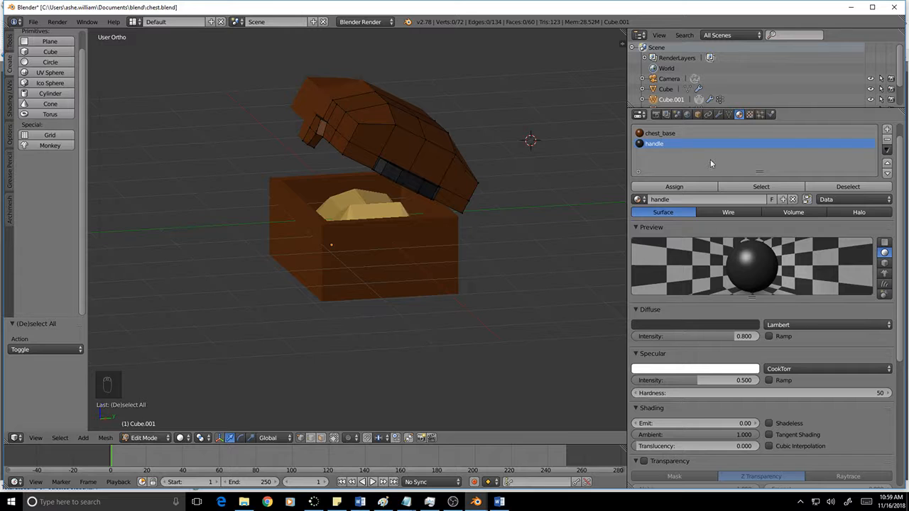
Add a third material slot to the lid with a new material named lock.
left_click(887, 132)
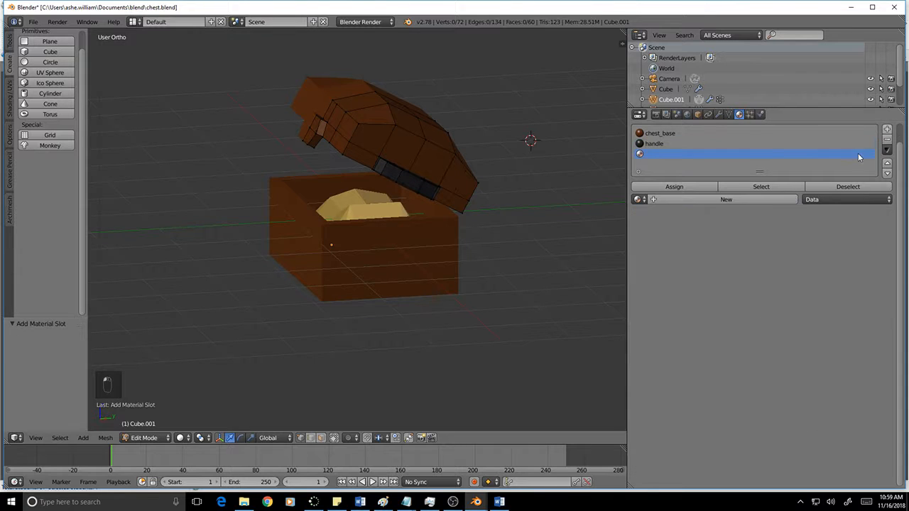
left_click(698, 198)
left_click(693, 198)
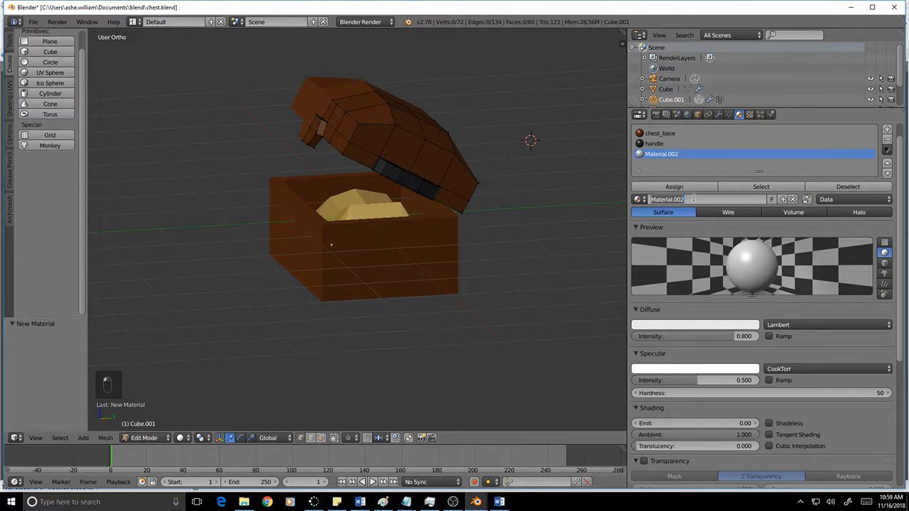
type("lock")
key("Return")
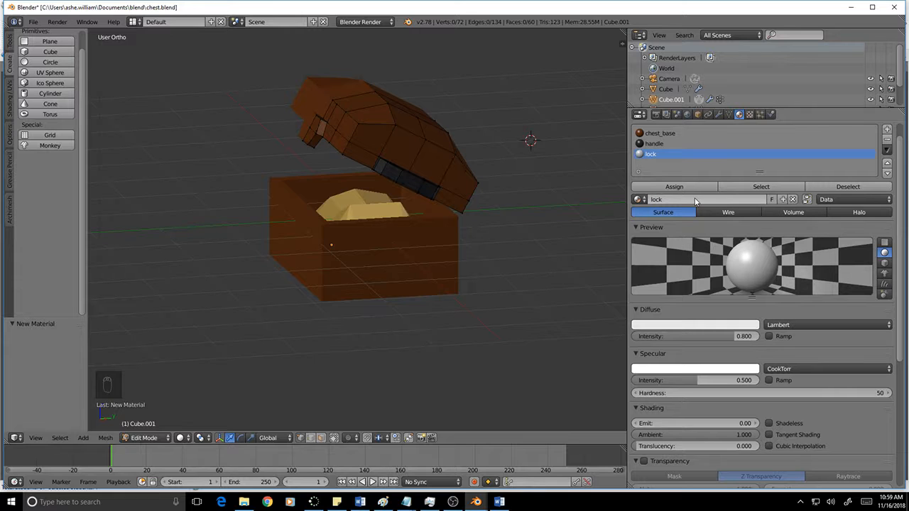
Set the lock material's diffuse colour to a slightly warm medium grey, lighter than the handle material.
left_click(676, 326)
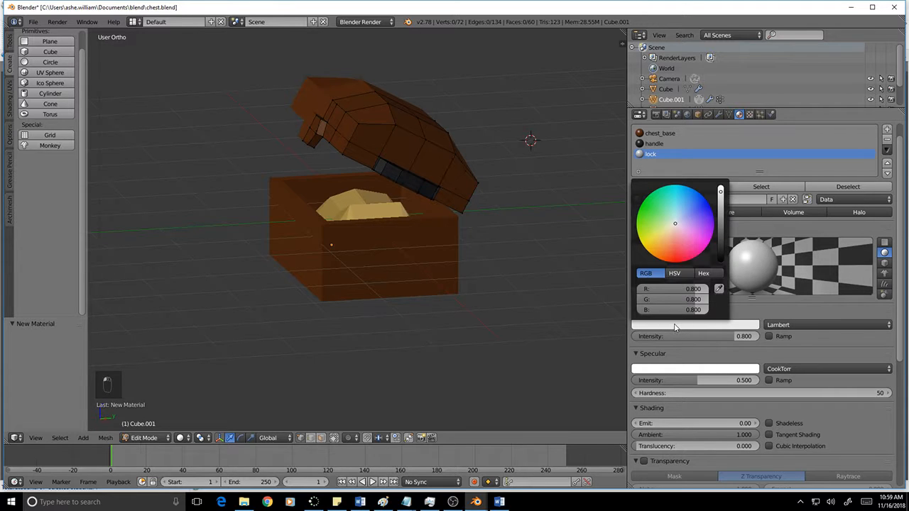
left_click(676, 226)
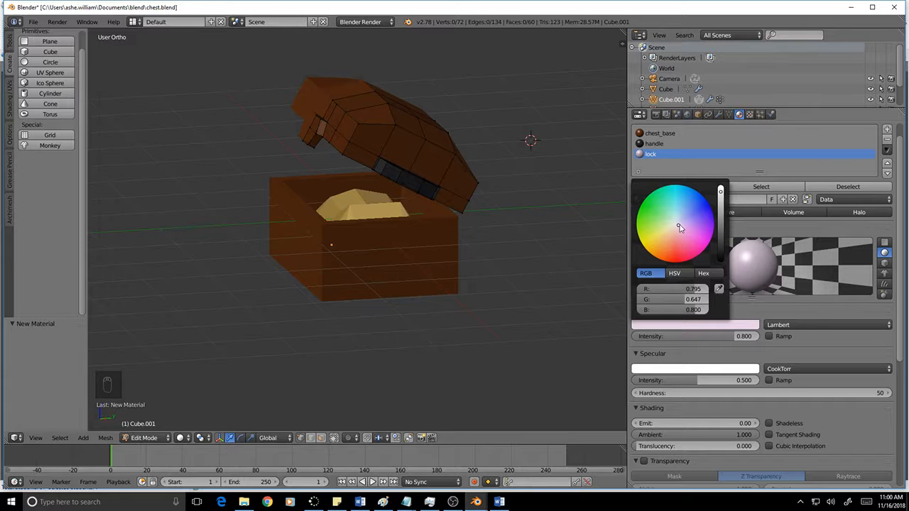
left_click_drag(680, 227, 674, 226)
left_click_drag(720, 193, 721, 241)
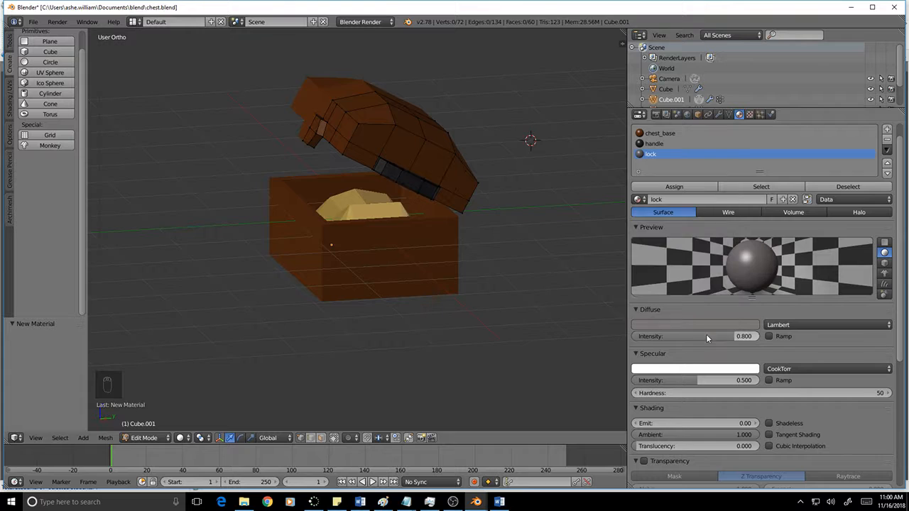
left_click(707, 324)
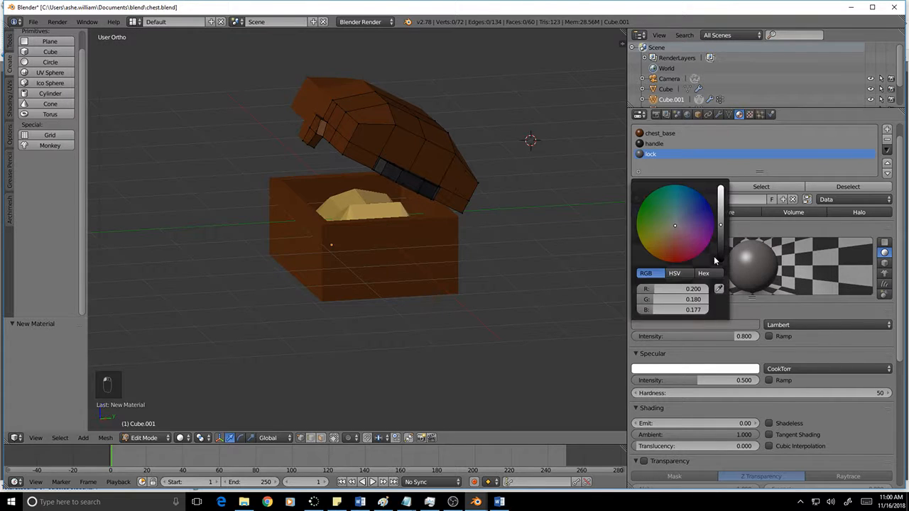
left_click_drag(721, 222, 721, 197)
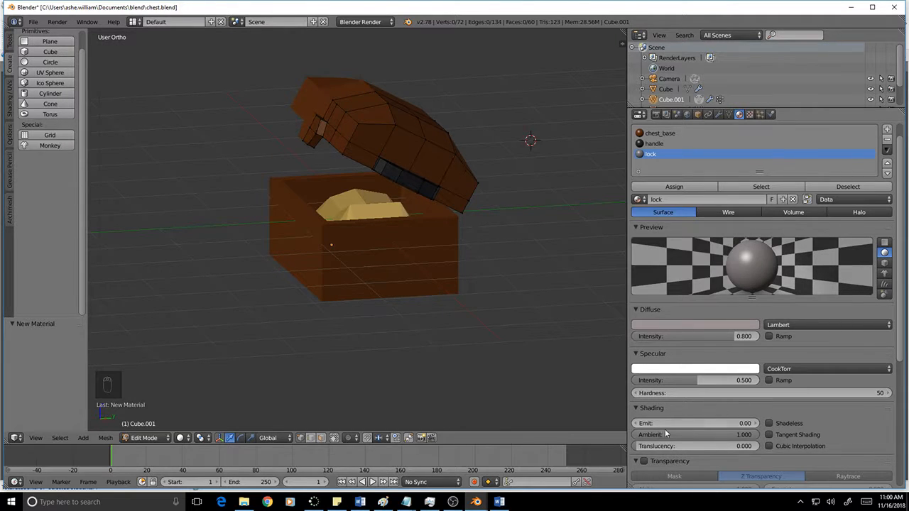
Set the lock material's specular hardness to 483.
scroll(671, 424, "down", 5)
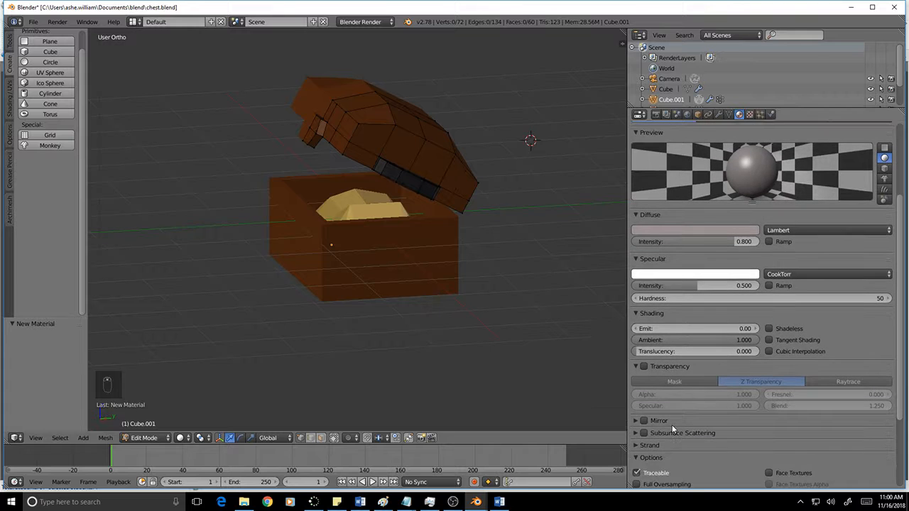
scroll(672, 425, "down", 3)
scroll(673, 282, "up", 2)
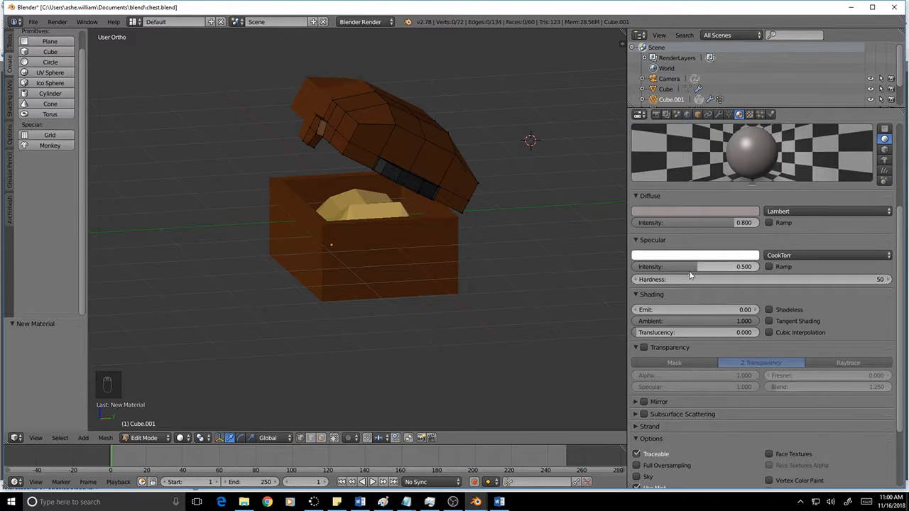
left_click_drag(676, 280, 795, 280)
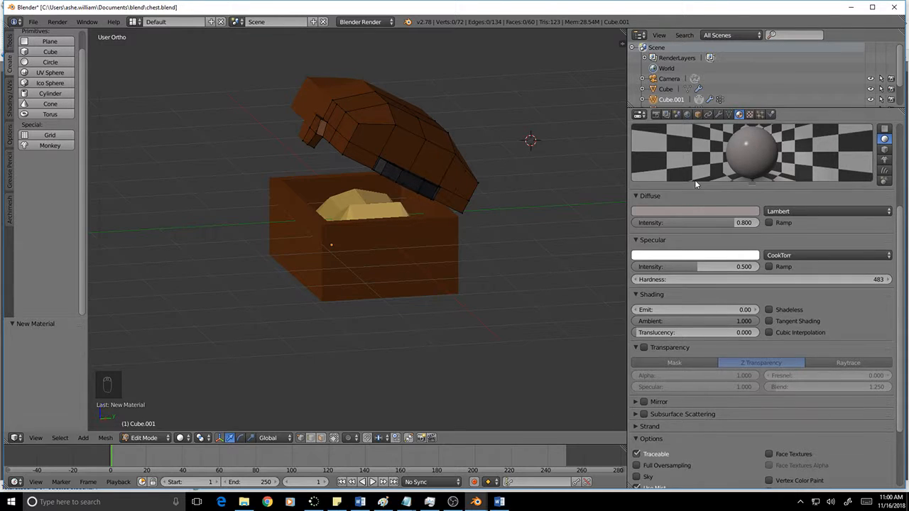
scroll(695, 182, "up", 3)
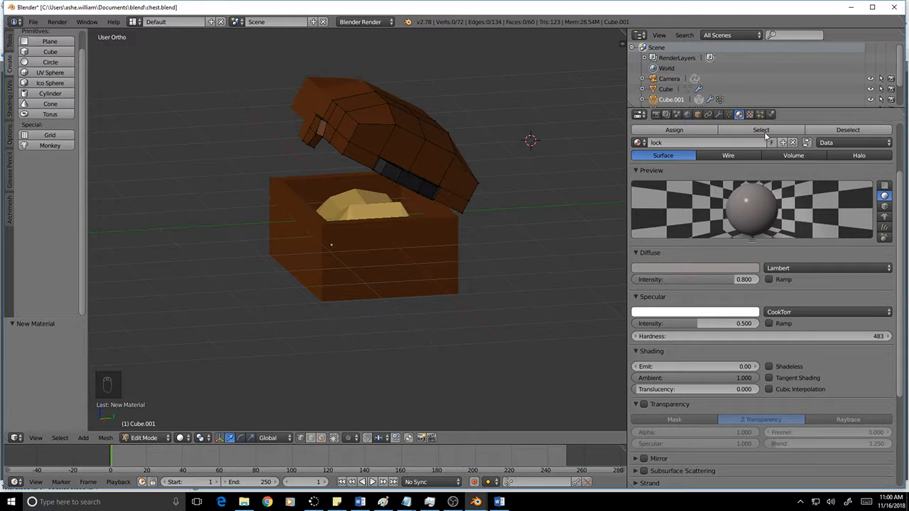
scroll(678, 170, "up", 4)
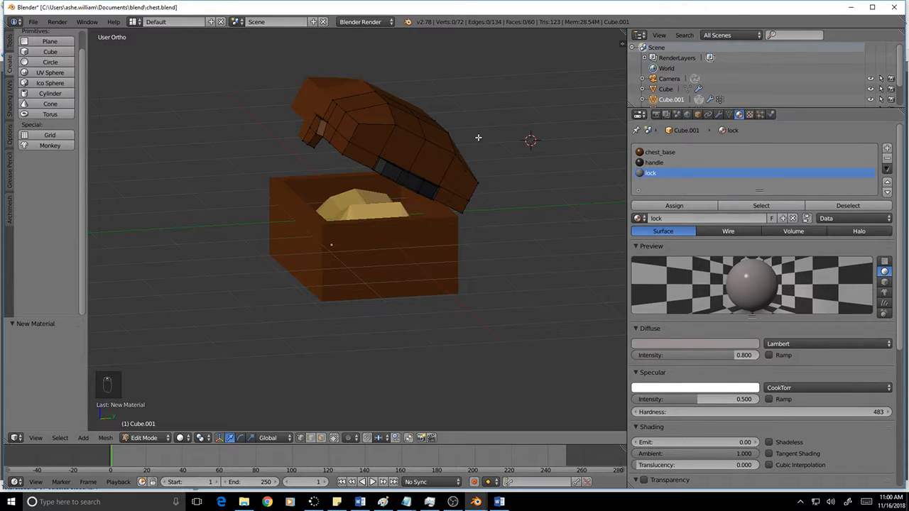
Select the lid's faces through the lock vertex group and assign the lock material to them.
left_click(728, 114)
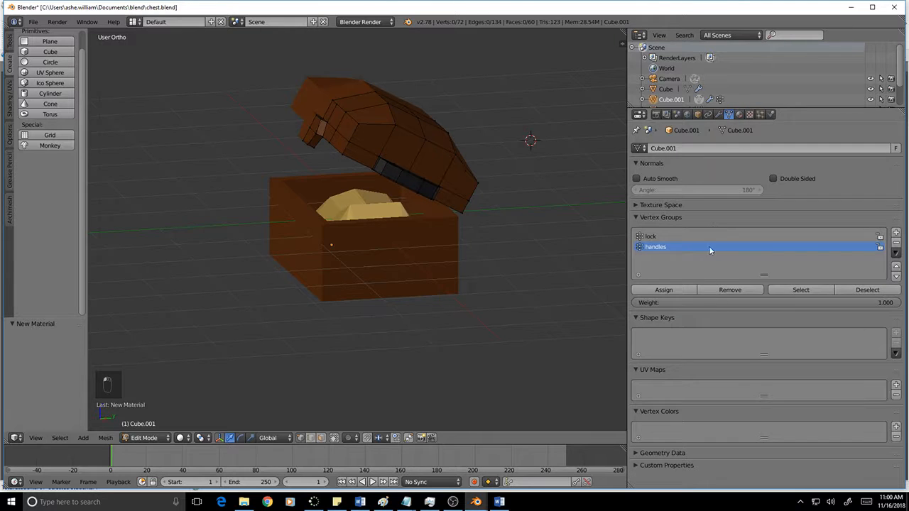
left_click(809, 290)
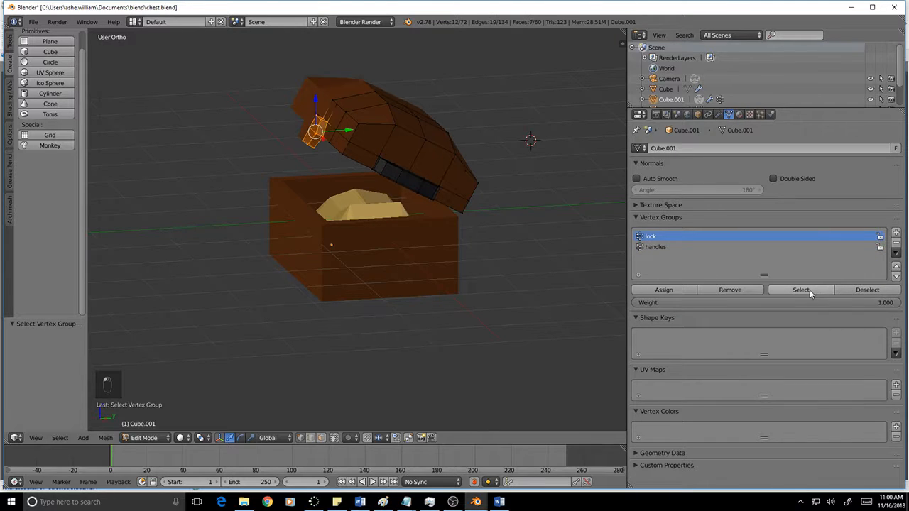
left_click(739, 114)
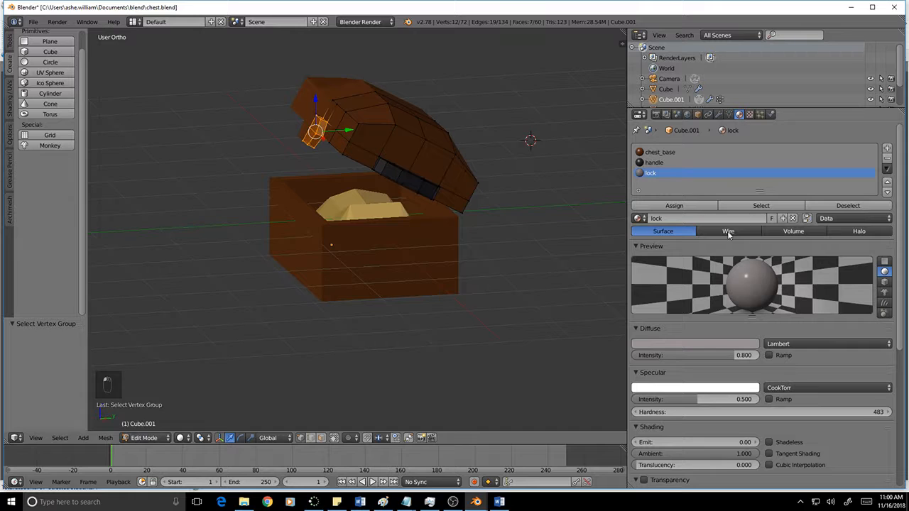
left_click(674, 205)
middle_click_drag(440, 213, 462, 206)
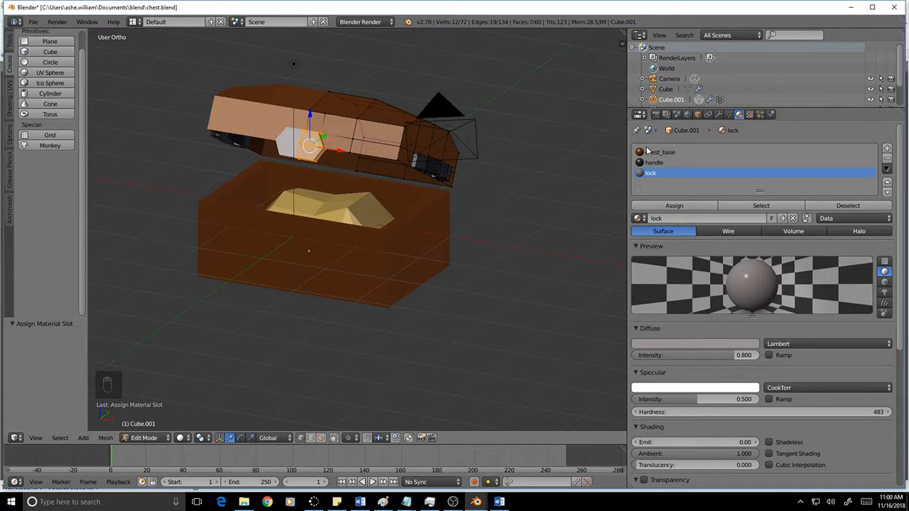
Set the chest_base material's specular hardness to 22 and its specular intensity to 0.
left_click(650, 152)
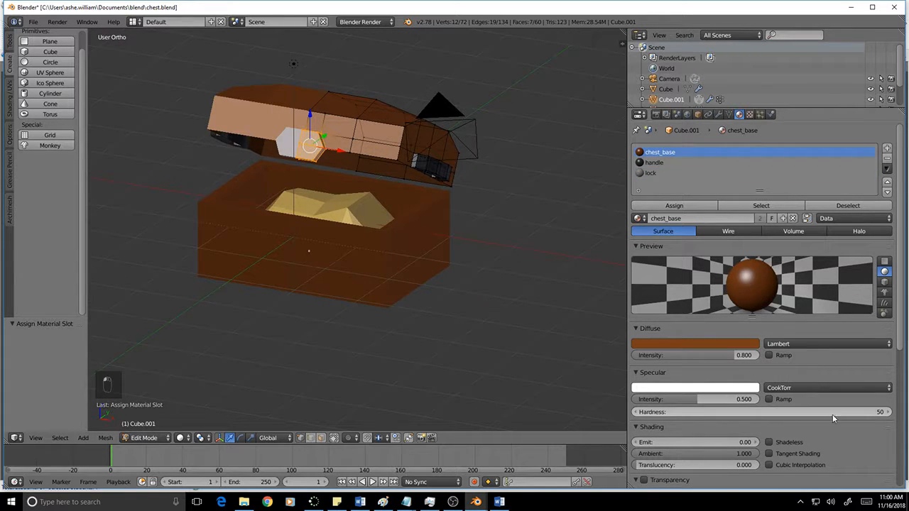
mouse_move(860, 413)
left_mouse_down()
mouse_move(794, 413)
mouse_move(815, 413)
mouse_move(804, 413)
left_mouse_up()
middle_click_drag(487, 270, 506, 270)
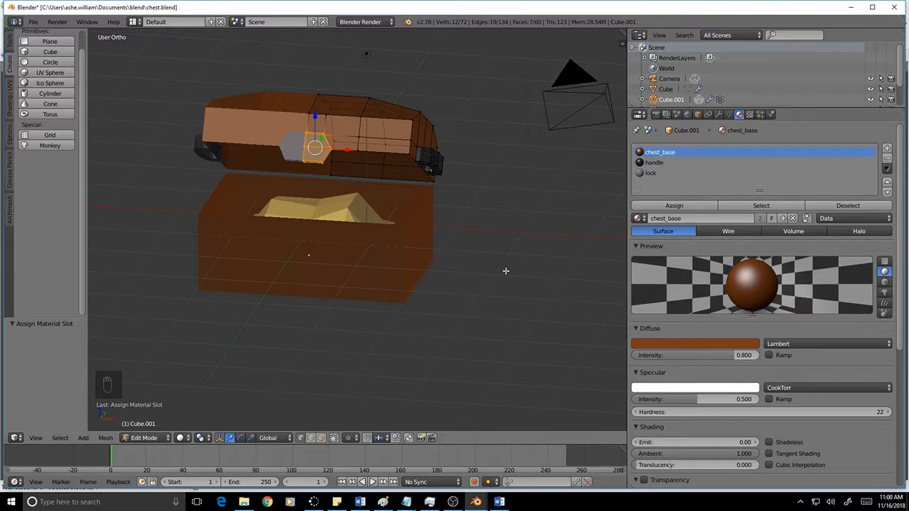
scroll(722, 393, "down", 2)
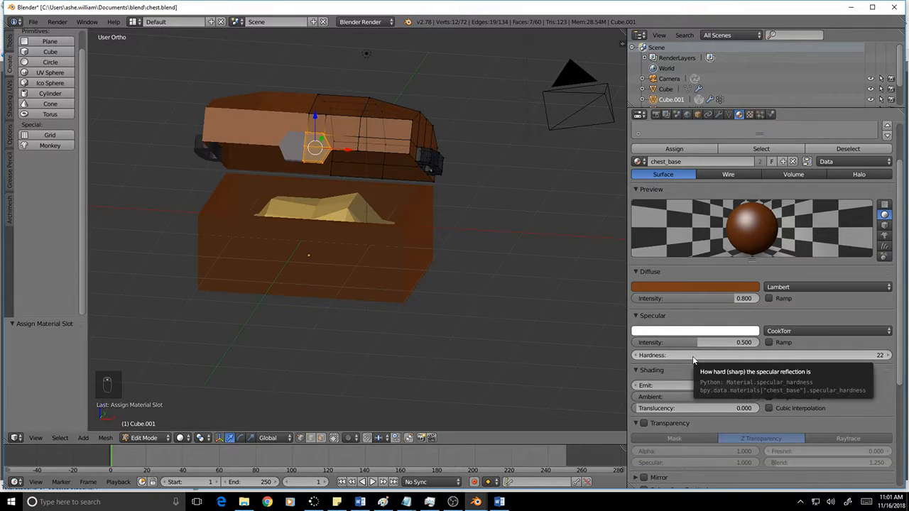
left_click_drag(677, 345, 610, 344)
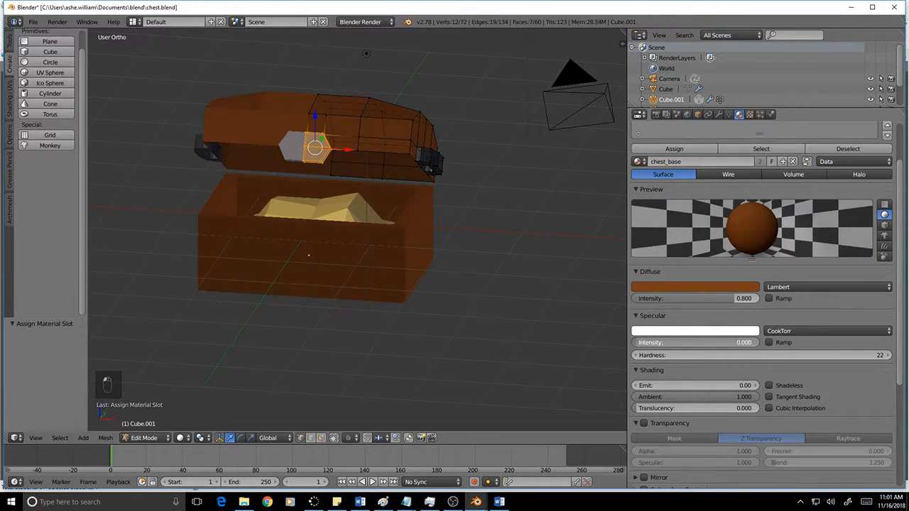
middle_click_drag(420, 283, 374, 262)
scroll(374, 262, "up", 3)
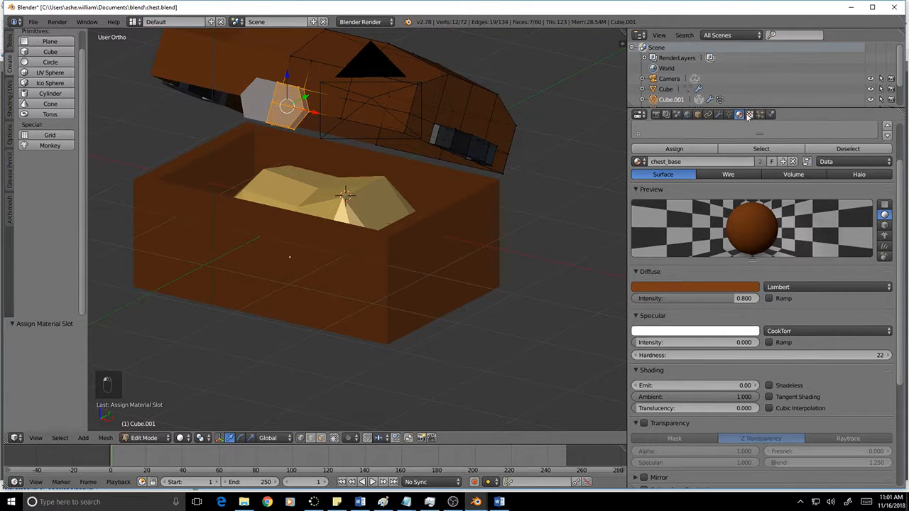
Leave mesh editing and review the materials used on the lid, the chest base and the treasure.
left_click(740, 115)
left_click(653, 166)
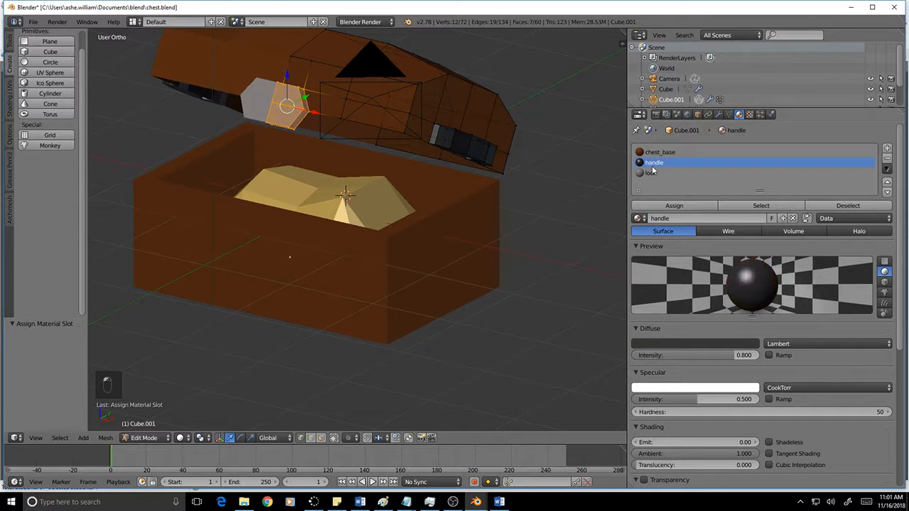
left_click(661, 154)
left_click(661, 164)
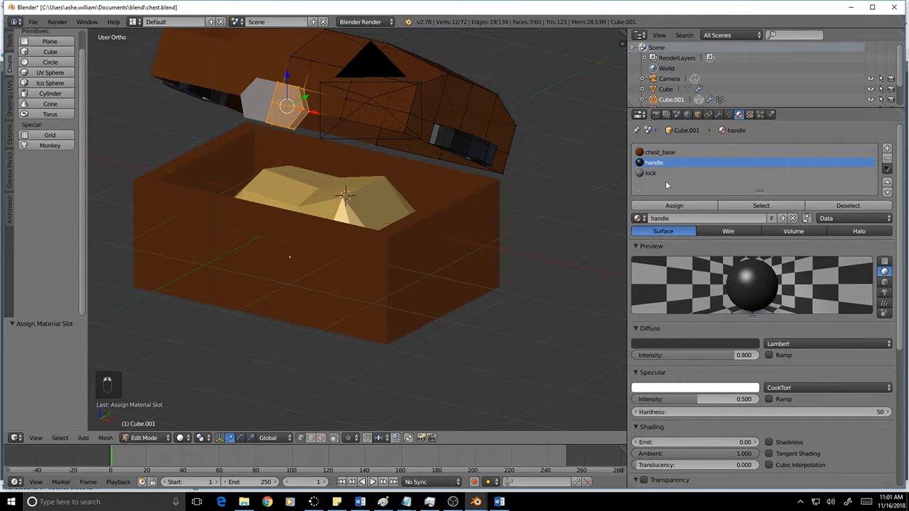
key("Tab")
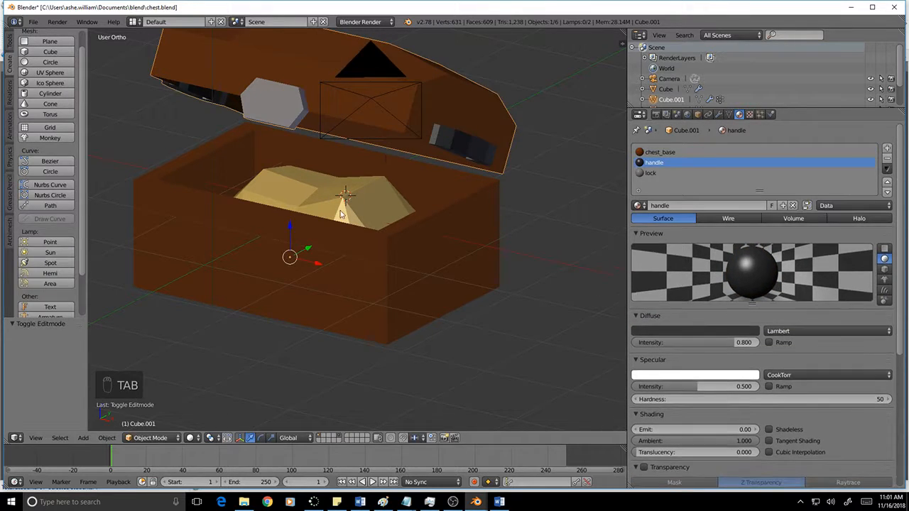
right_click(362, 191)
right_click(347, 267)
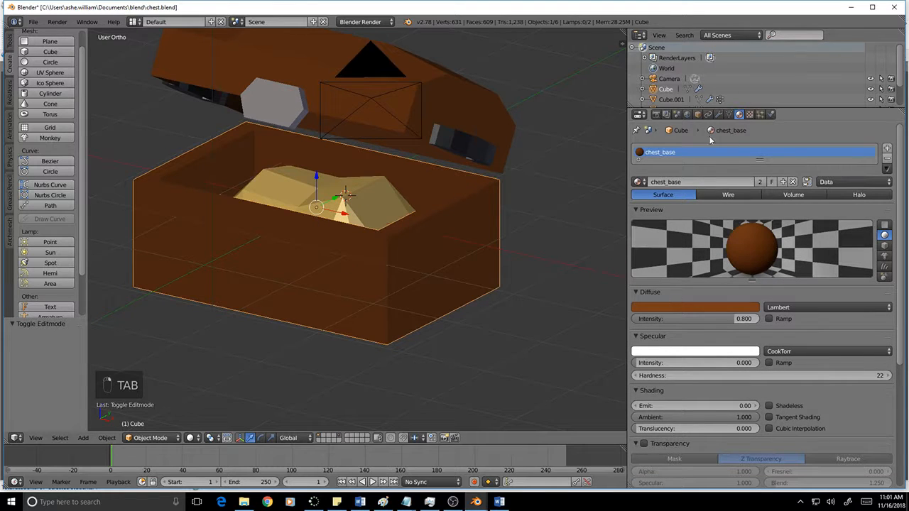
right_click(446, 127)
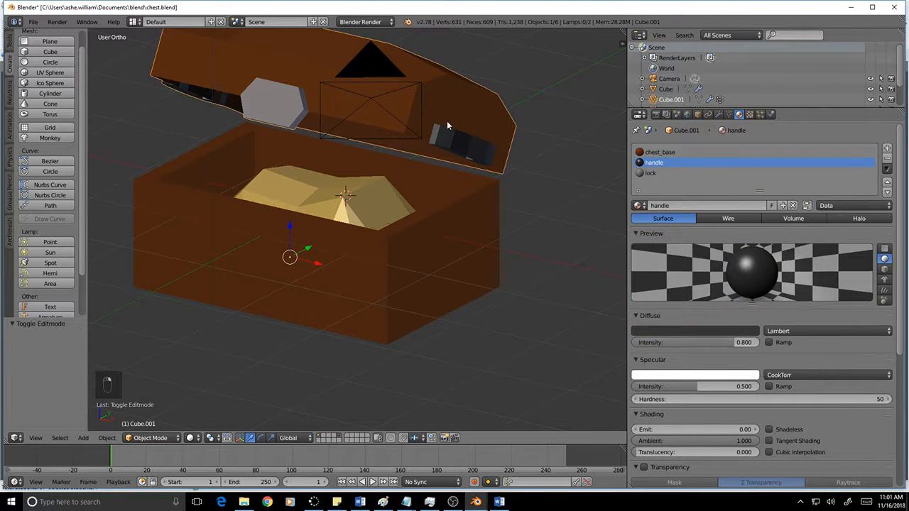
right_click(382, 190)
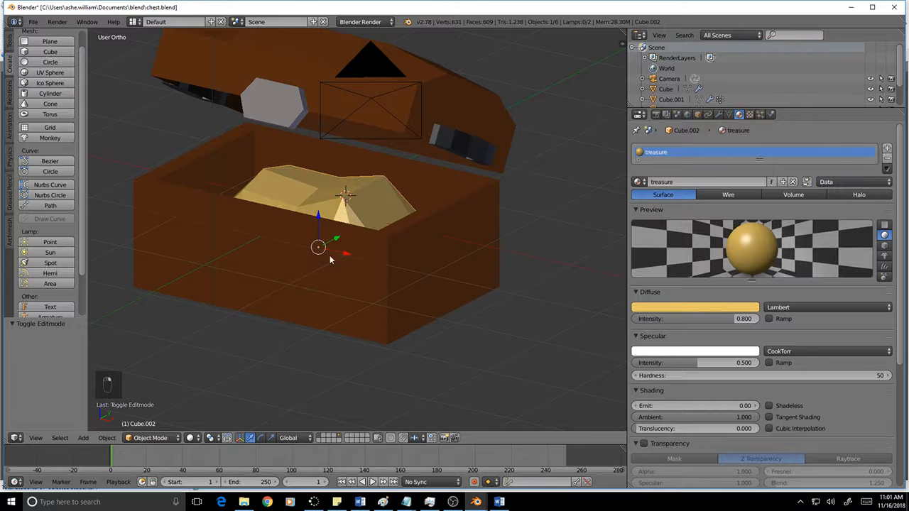
Render an image of the chest to check its materials, and return to the 3D view.
middle_click_drag(329, 260, 289, 218)
scroll(471, 268, "down", 4)
left_click(57, 22)
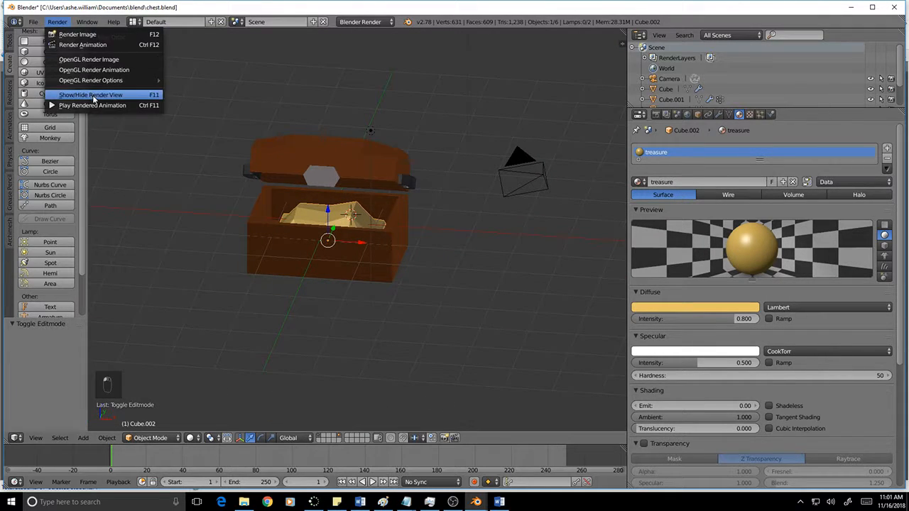
left_click(78, 35)
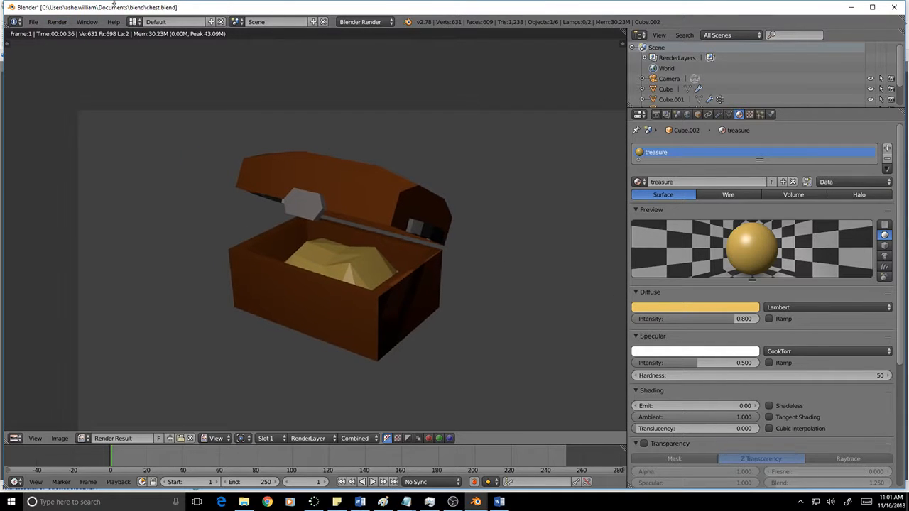
left_click(65, 25)
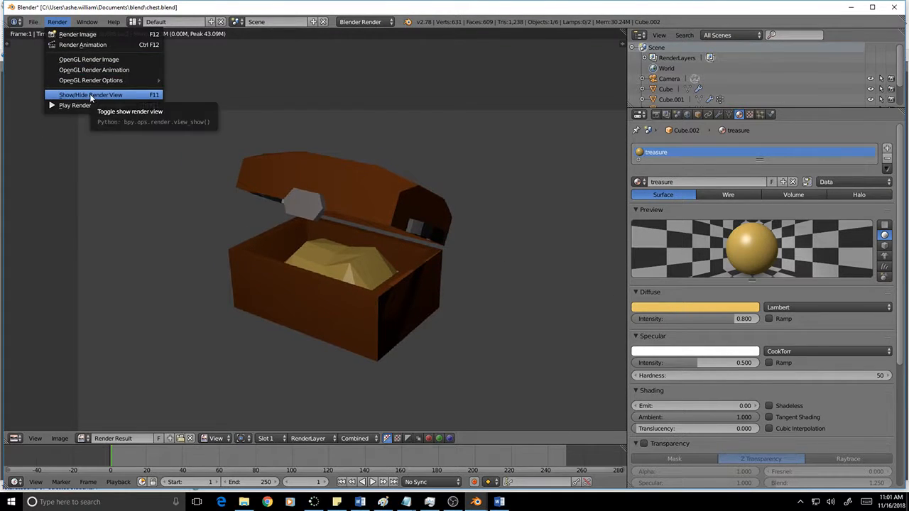
left_click(91, 97)
Examine the open chest from a low angle and open the lid's mesh for editing.
mouse_move(358, 256)
middle_mouse_down()
mouse_move(418, 286)
mouse_move(492, 249)
mouse_move(565, 254)
mouse_move(345, 262)
middle_mouse_up()
scroll(306, 242, "up", 6)
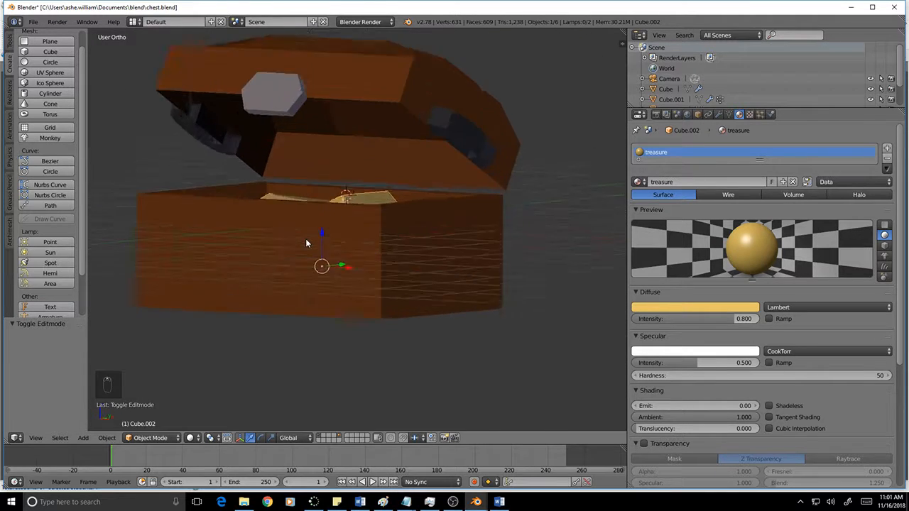
scroll(308, 241, "down", 3)
middle_click_drag(311, 190, 287, 166)
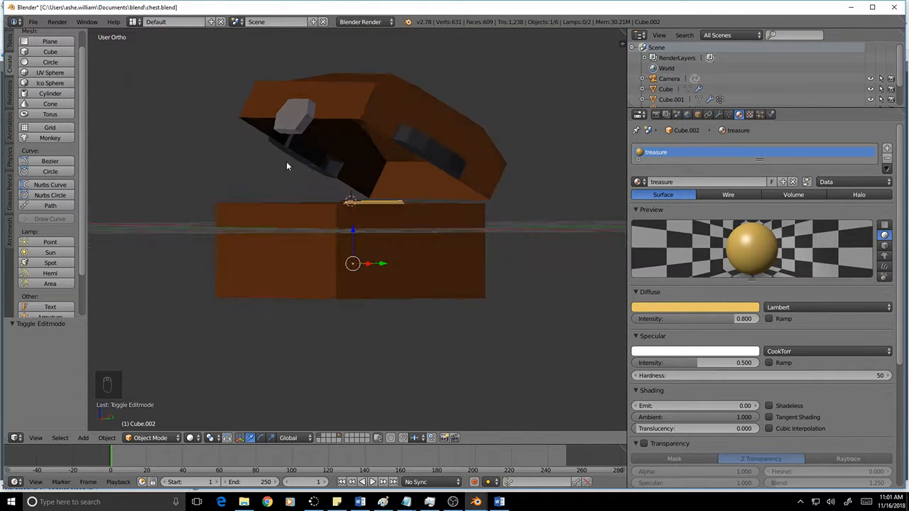
right_click(425, 124)
key("Tab")
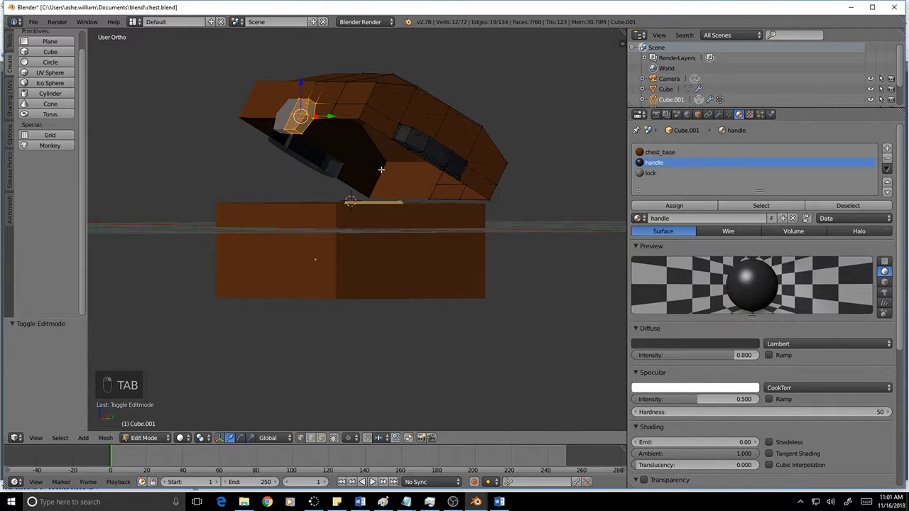
Try to select the vertices along the lid's lower front edge, including those behind the lock.
mouse_move(424, 125)
middle_mouse_down()
mouse_move(404, 160)
mouse_move(428, 145)
mouse_move(416, 109)
middle_mouse_up()
right_click(415, 107)
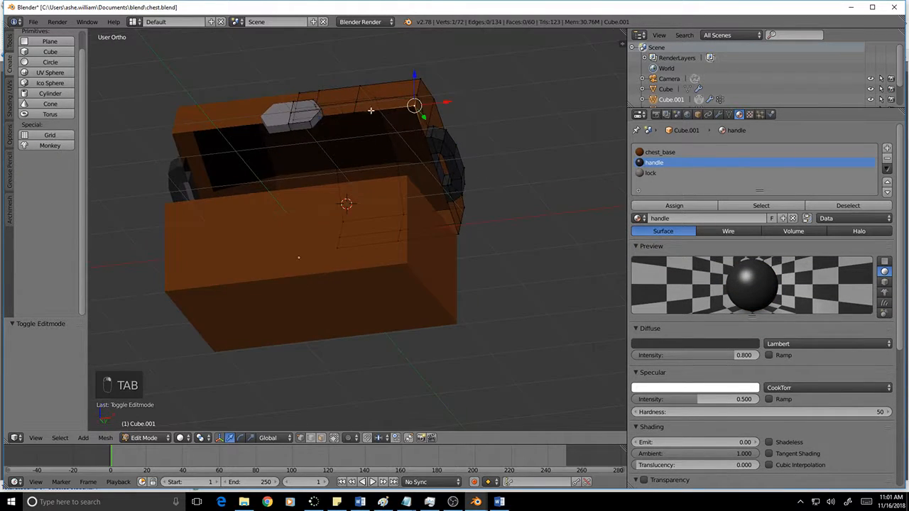
right_click(354, 110)
right_click(325, 117, "shift")
middle_click_drag(326, 138, 251, 132)
right_click(324, 77, "shift")
right_click(323, 91, "shift")
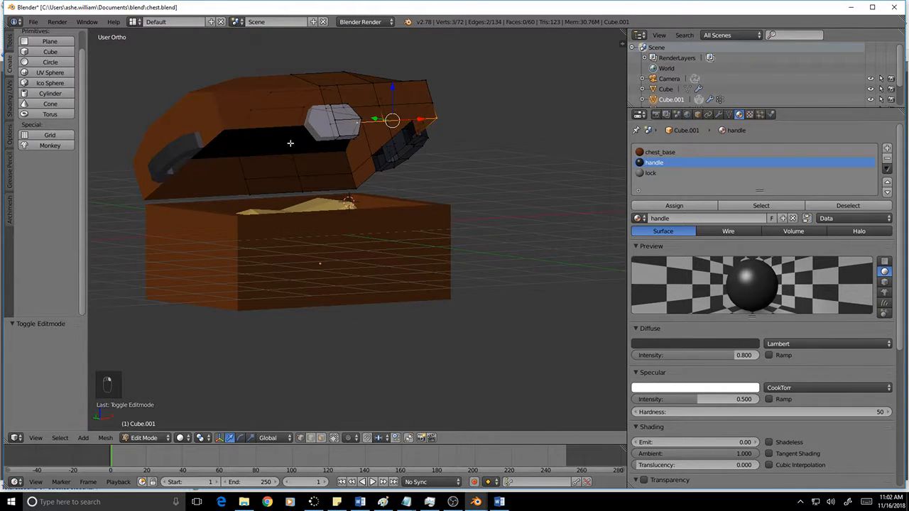
mouse_move(362, 140)
middle_mouse_down()
mouse_move(345, 114)
mouse_move(316, 156)
mouse_move(323, 143)
mouse_move(359, 155)
middle_mouse_up()
right_click(344, 114, "shift")
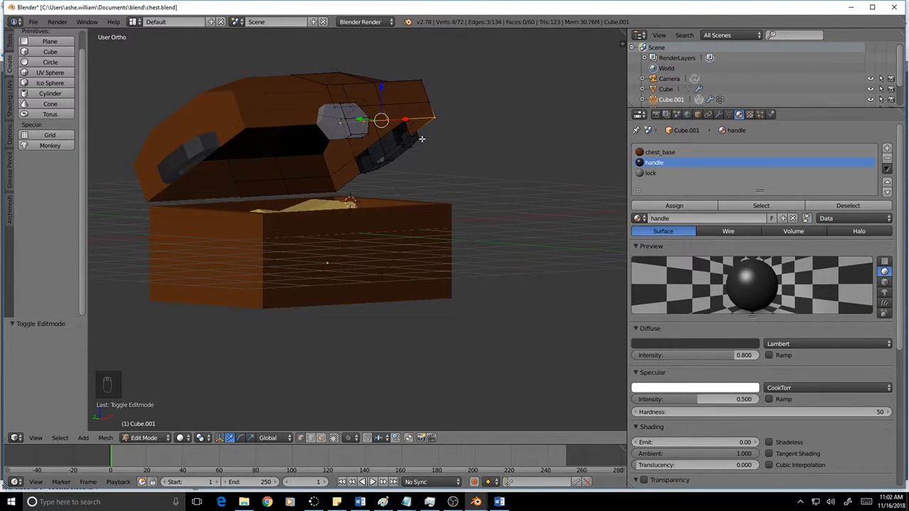
Try to extend the vertex selection along the lid's lower side edge behind the handle, and clear the selection.
scroll(420, 144, "up", 5)
mouse_move(435, 109)
middle_mouse_down()
mouse_move(432, 121)
mouse_move(435, 104)
middle_mouse_up()
middle_click_drag(310, 153, 307, 166)
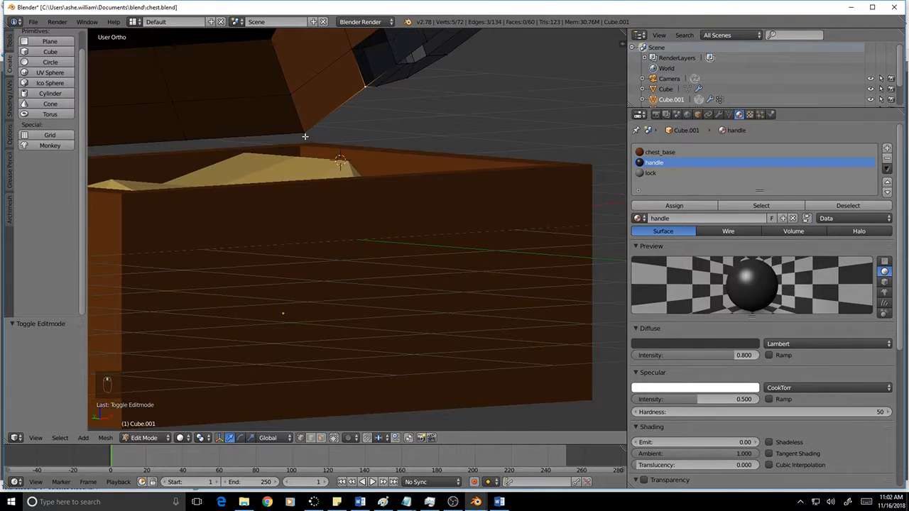
middle_click_drag(361, 146, 272, 141)
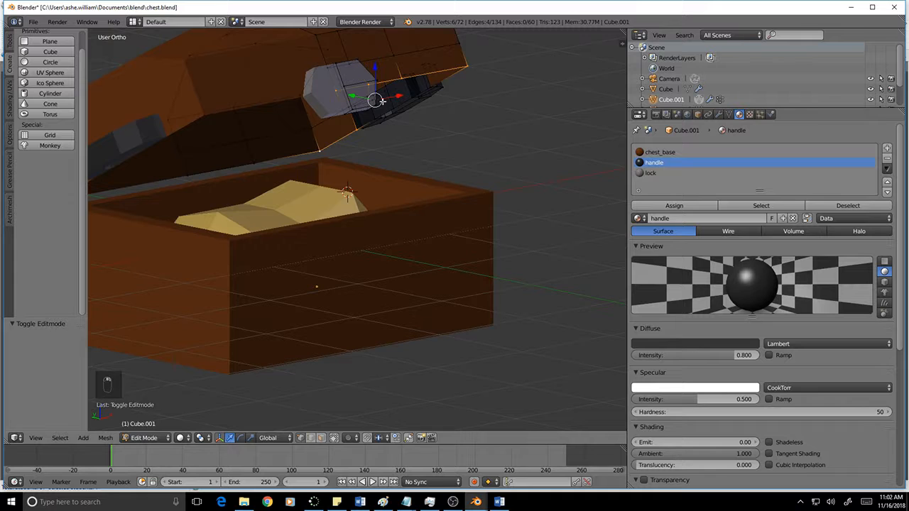
middle_click_drag(441, 101, 380, 104)
right_click(438, 88, "shift")
right_click(476, 108, "shift")
middle_click_drag(476, 108, 541, 99)
right_click(459, 116, "shift")
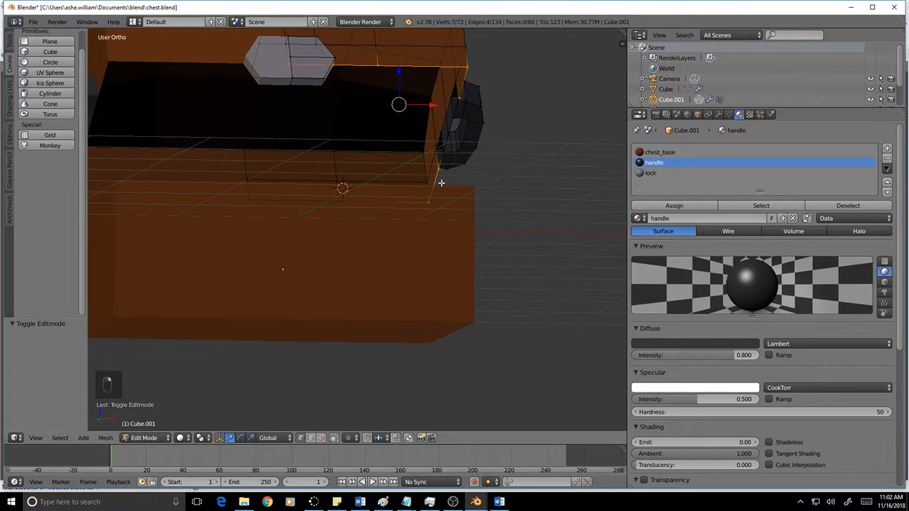
scroll(458, 137, "up", 2)
middle_click_drag(515, 72, 473, 158, "shift")
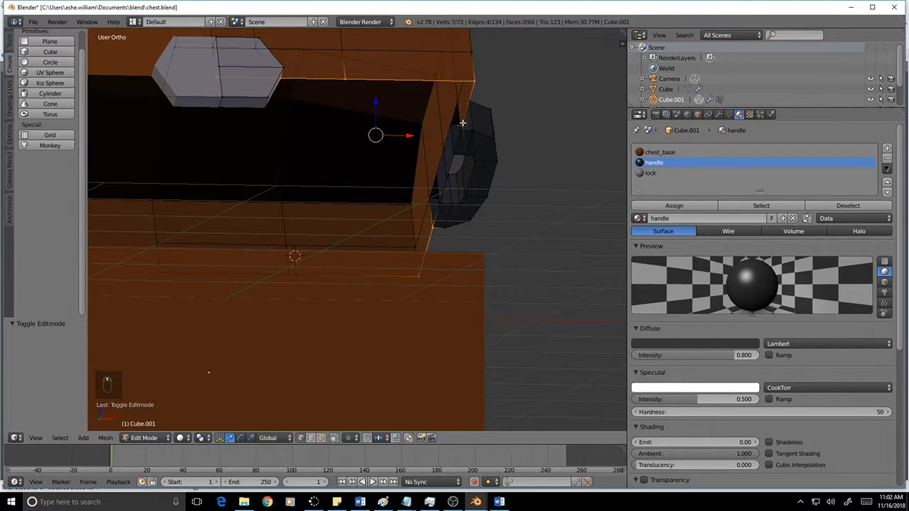
scroll(495, 126, "up", 3)
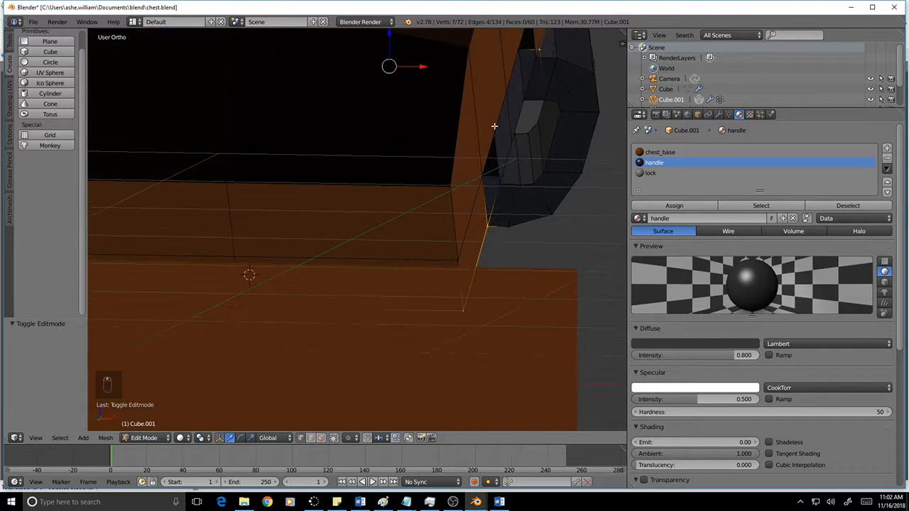
right_click(539, 51)
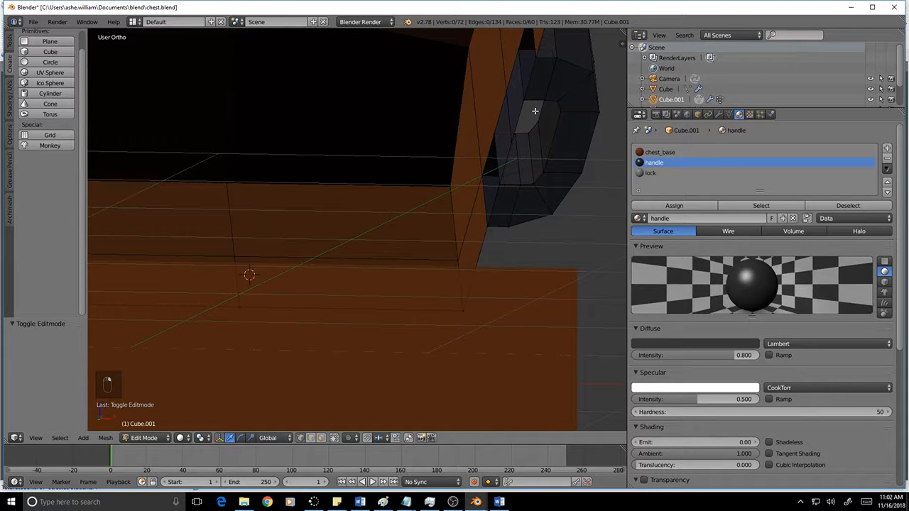
Select the vertices on the lid's lower side edge at both ends of the handle, the rear corner vertex and the adjacent rear-edge vertex.
scroll(489, 213, "down", 2)
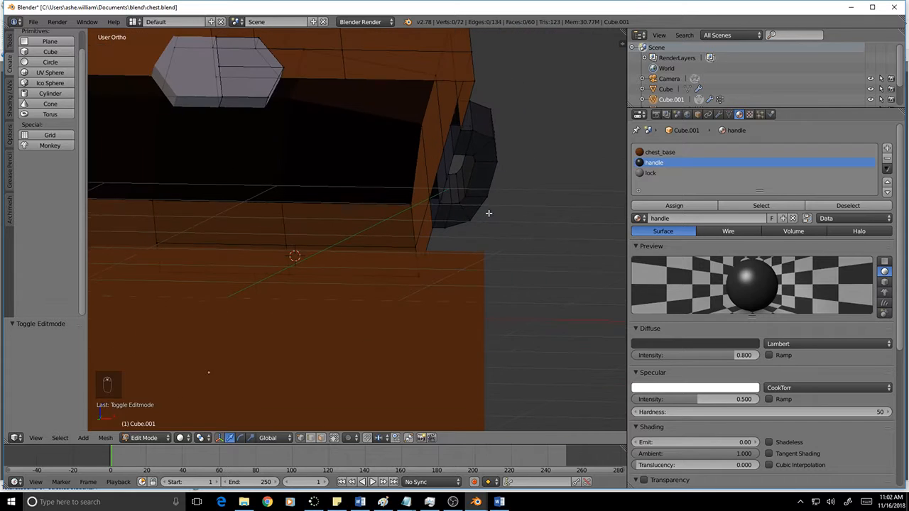
right_click(461, 130)
right_click(431, 228, "shift")
right_click(414, 278, "shift")
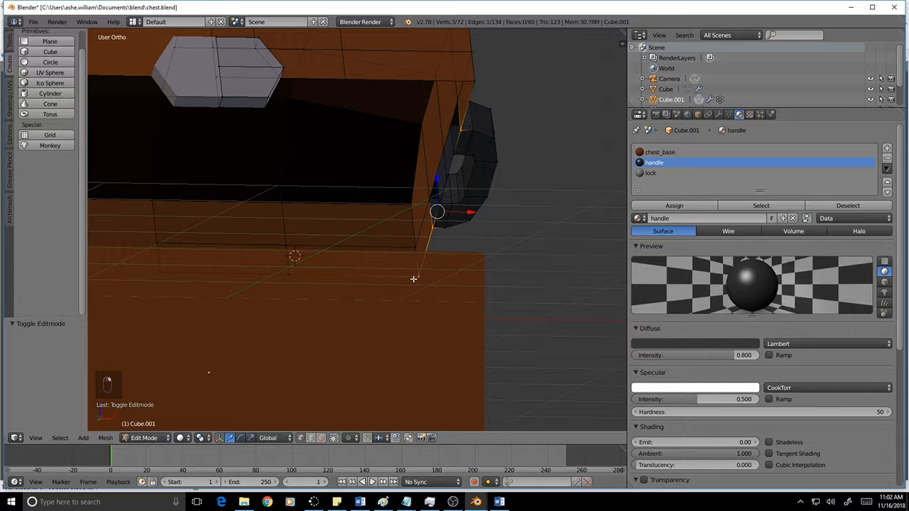
right_click(290, 277, "shift")
Add the vertices along the lid's lower front edge to the selection, from the corner to the ones behind the lock.
middle_click_drag(259, 278, 444, 159)
right_click(440, 129, "shift")
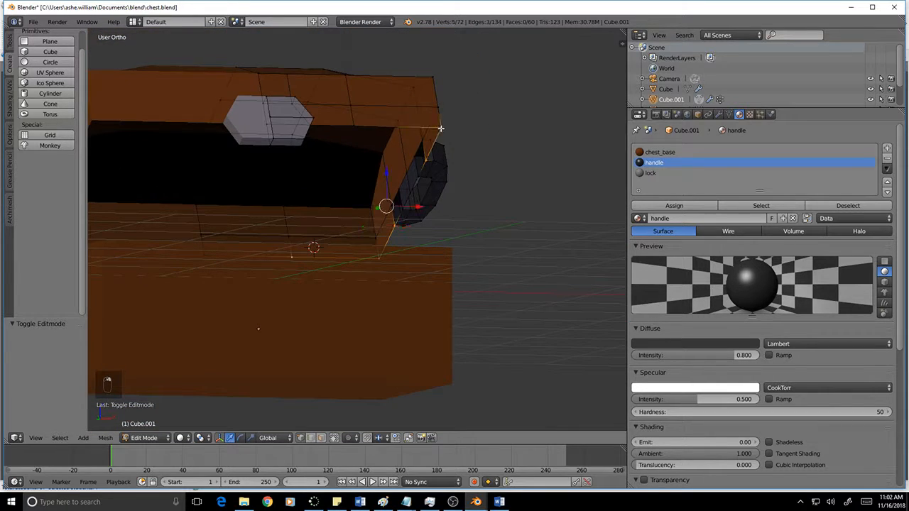
right_click(353, 127, "shift")
right_click(311, 125, "shift")
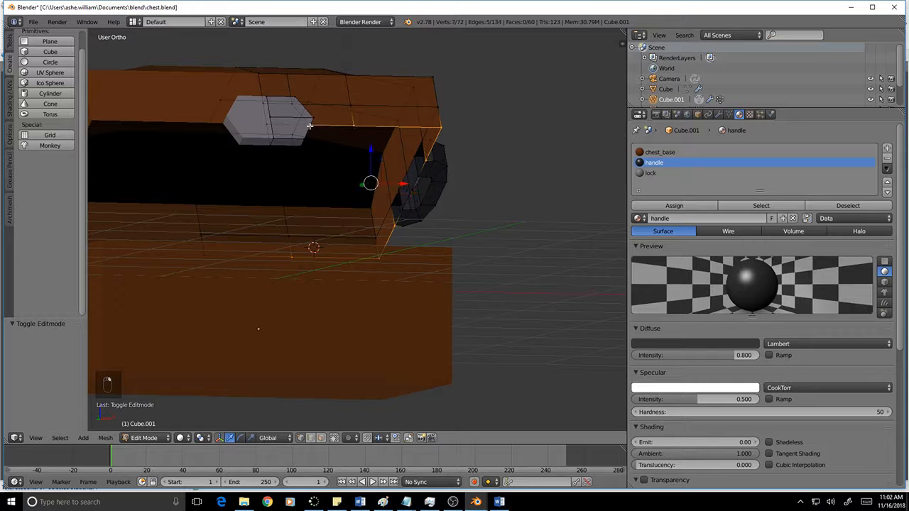
right_click(268, 127, "shift")
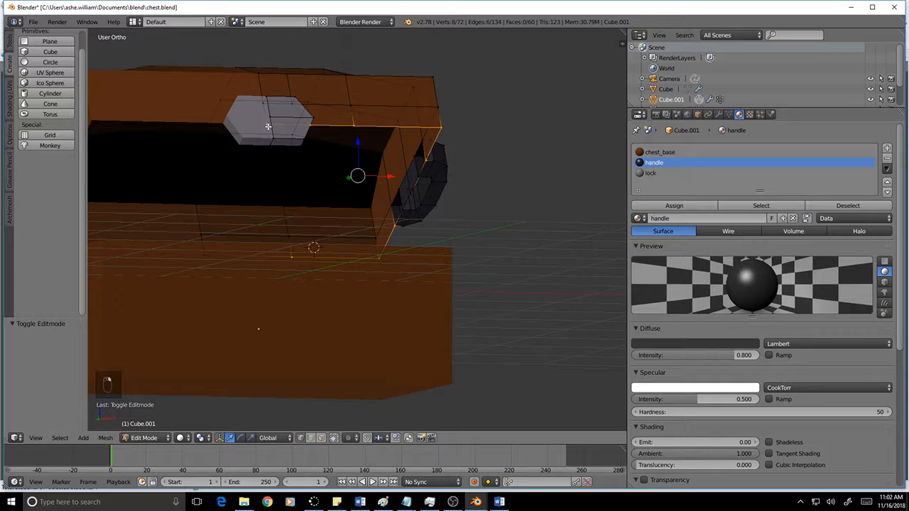
Add the rear centre vertex and the three edge vertices behind the handle, and fill this half of the lid's underside with a face.
right_click(204, 255, "shift")
middle_click_drag(330, 256, 357, 257)
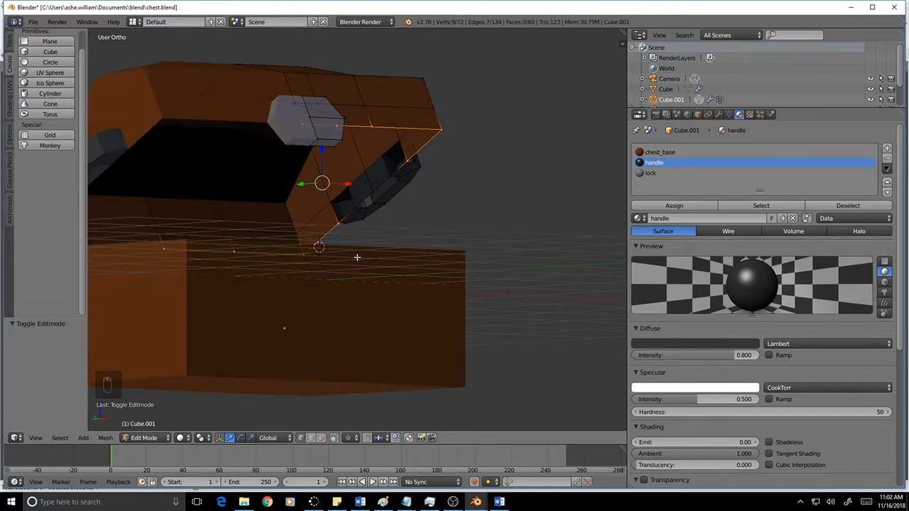
right_click(370, 193, "shift")
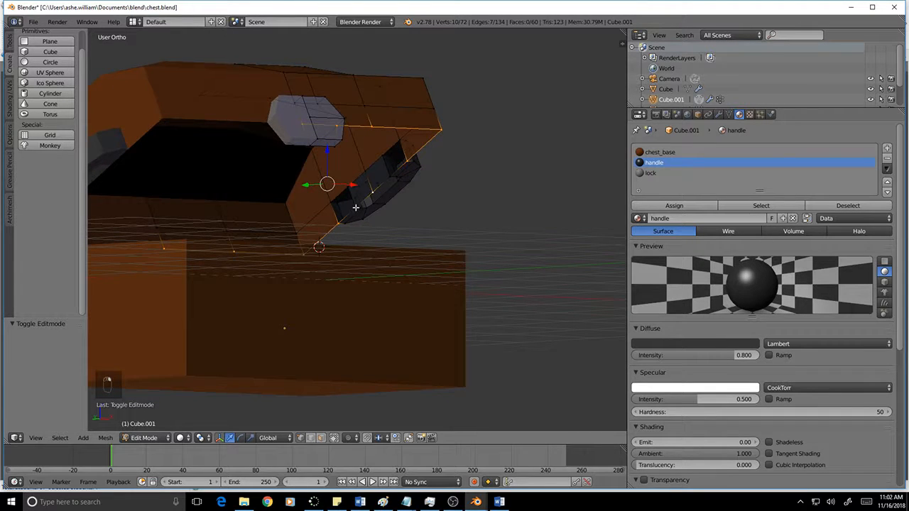
right_click(355, 207, "shift")
right_click(391, 176, "shift")
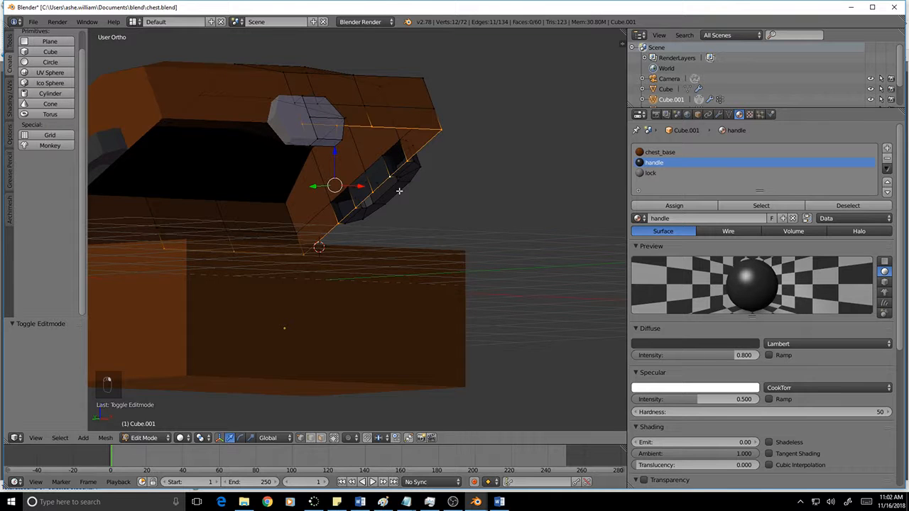
middle_click_drag(390, 175, 350, 206)
key("f")
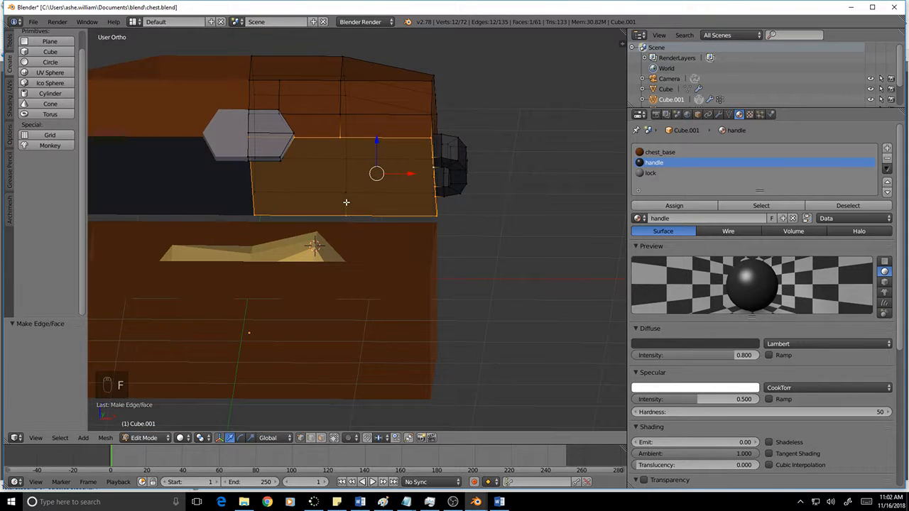
Try to subdivide the new underside face with one cut, and undo it.
middle_click_drag(413, 188, 464, 220)
key("w")
left_click(465, 221)
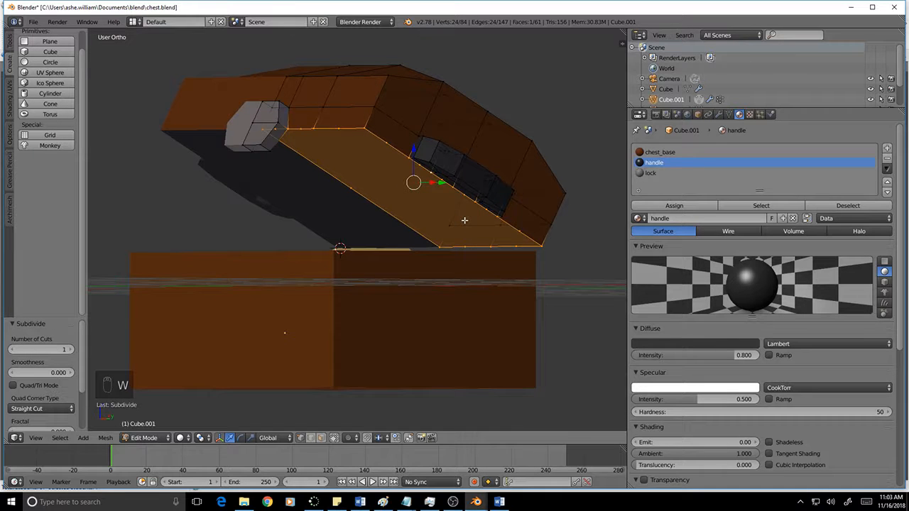
key("ctrl+z")
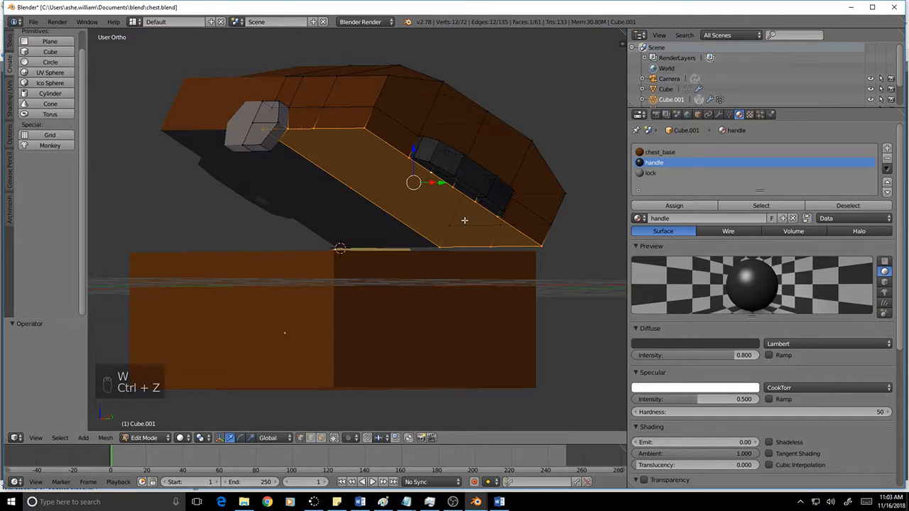
Clear the selection and knife-cut the underside face from the front-edge vertex between lock and corner to the matching rear-edge vertex.
middle_click_drag(477, 227, 537, 237)
key("a")
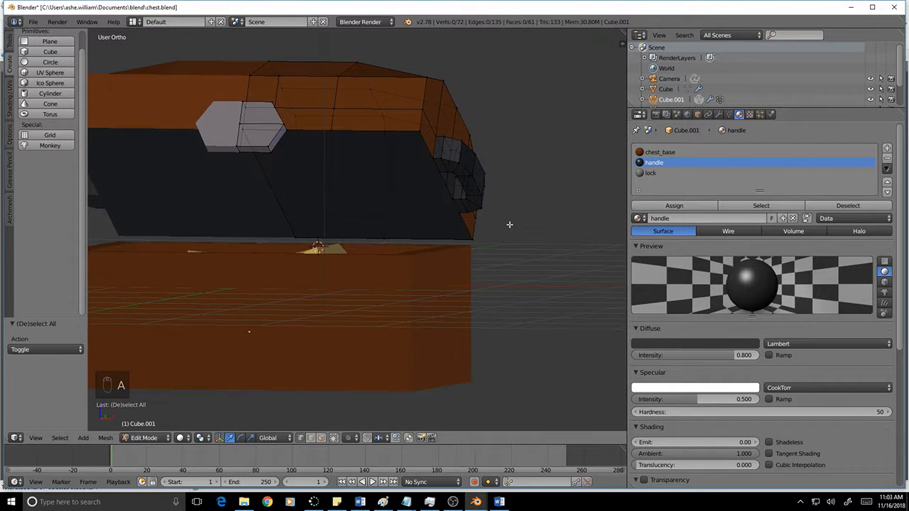
key("k")
left_click(331, 130)
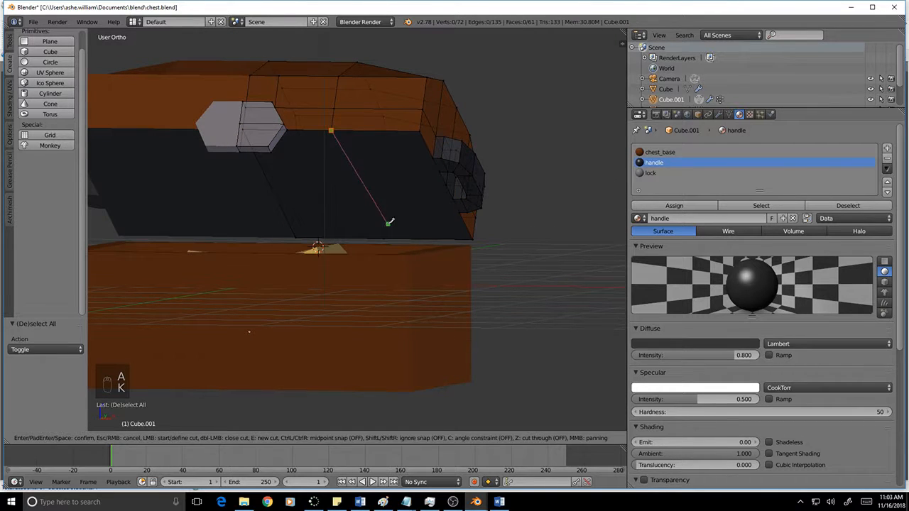
left_click(384, 237)
key("Return")
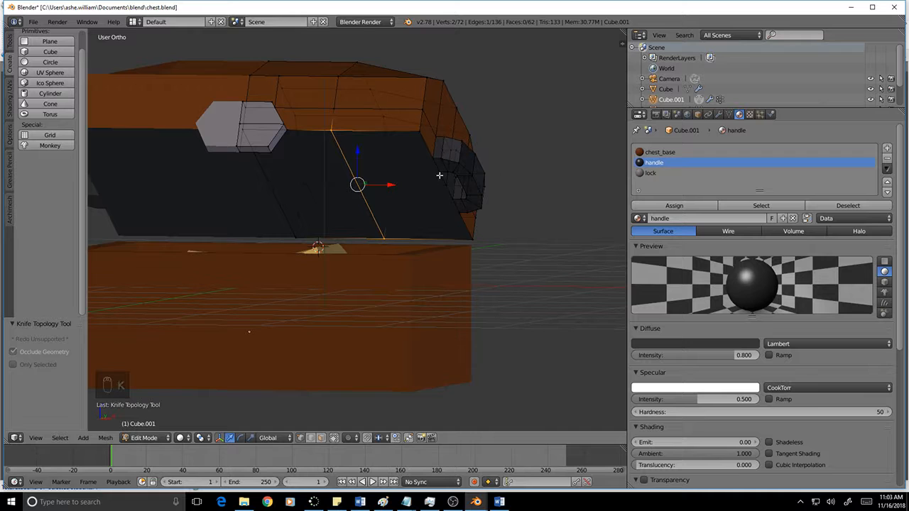
Knife two crosswise cuts over the underside, running from the side edge at the handle's front and rear ends to the lid's centre line.
key("k")
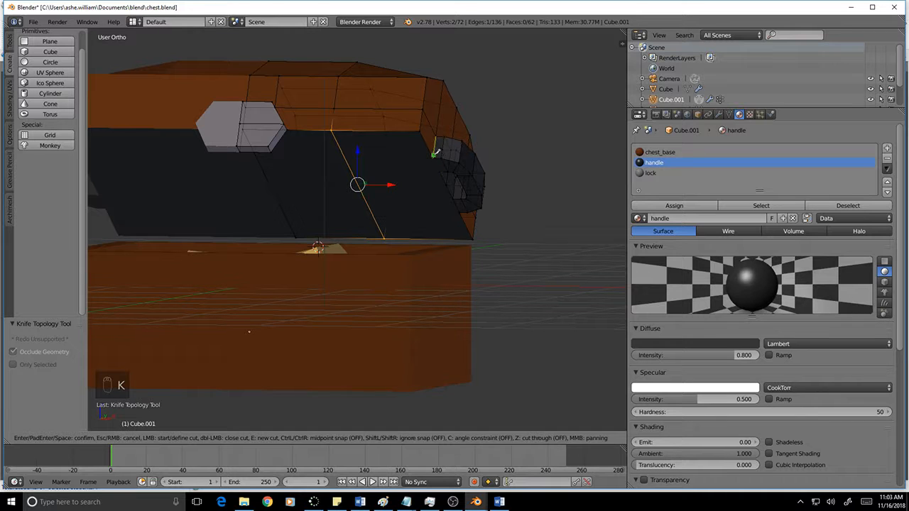
left_click(433, 157)
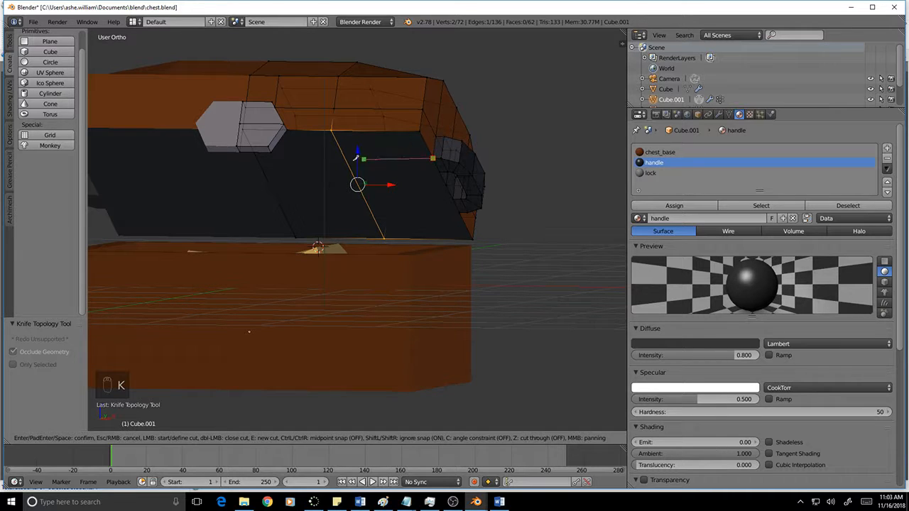
left_click(260, 156)
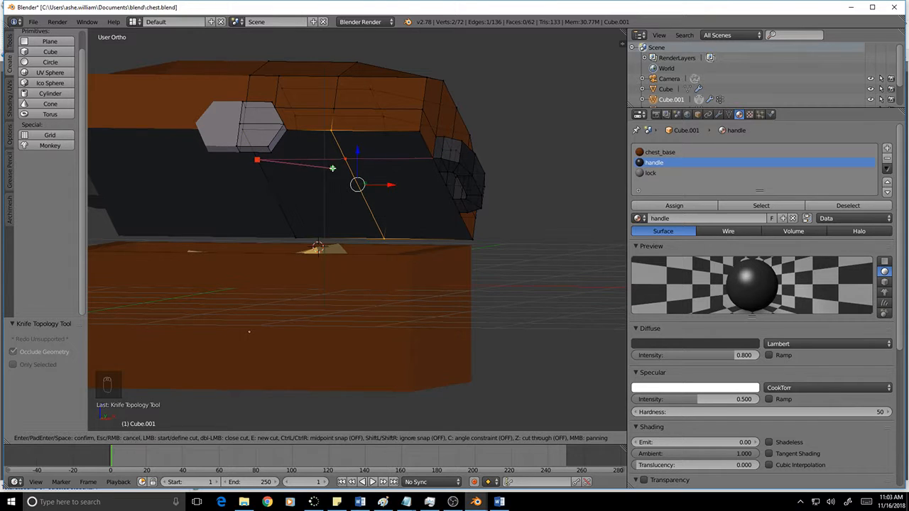
key("Return")
key("k")
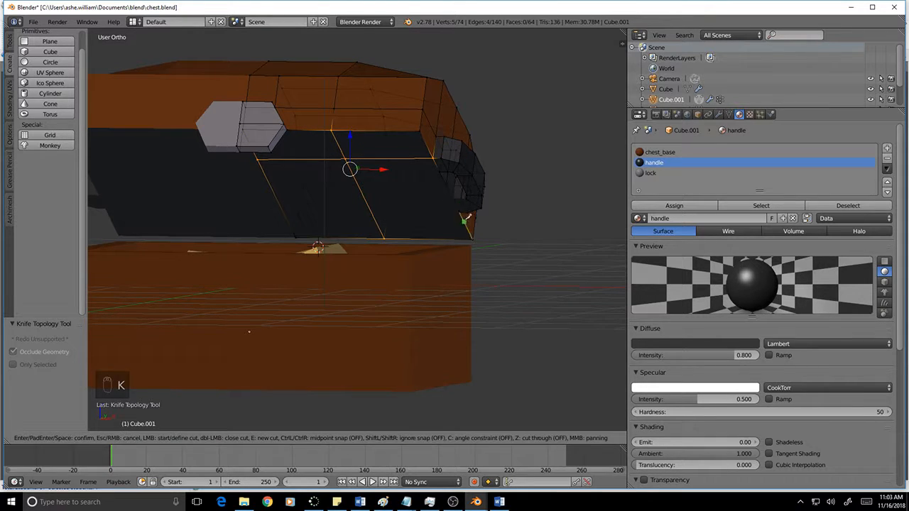
left_click(460, 212)
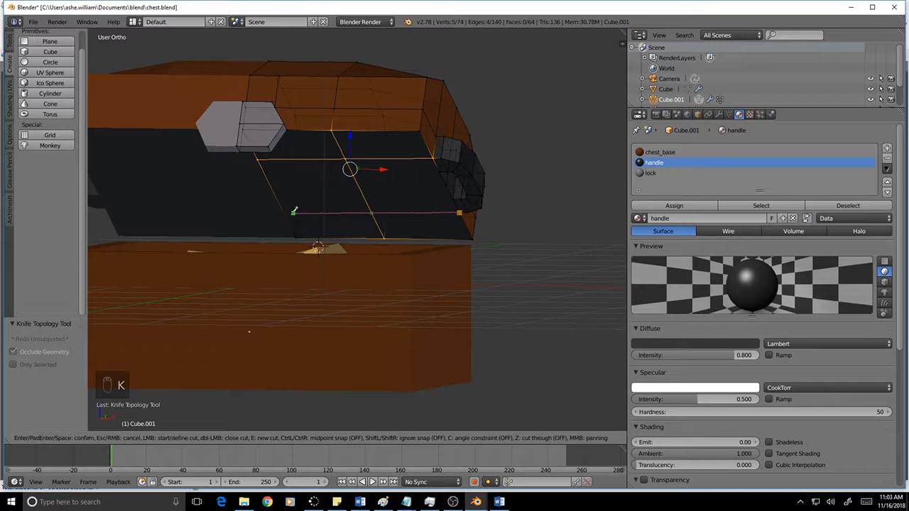
left_click(285, 212)
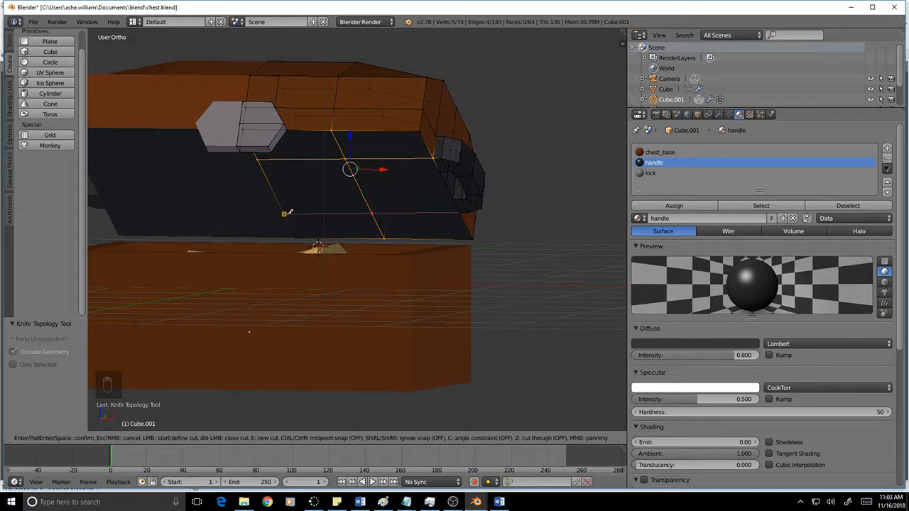
key("Return")
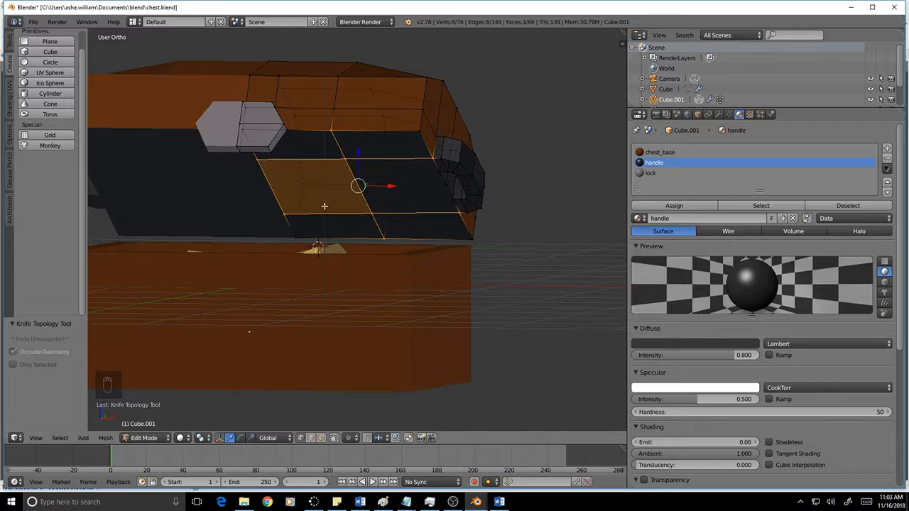
Switch to face selection and pick the lid's underside faces by shortest path, from the front corner face towards the one beside the handle.
middle_click_drag(423, 193, 403, 183)
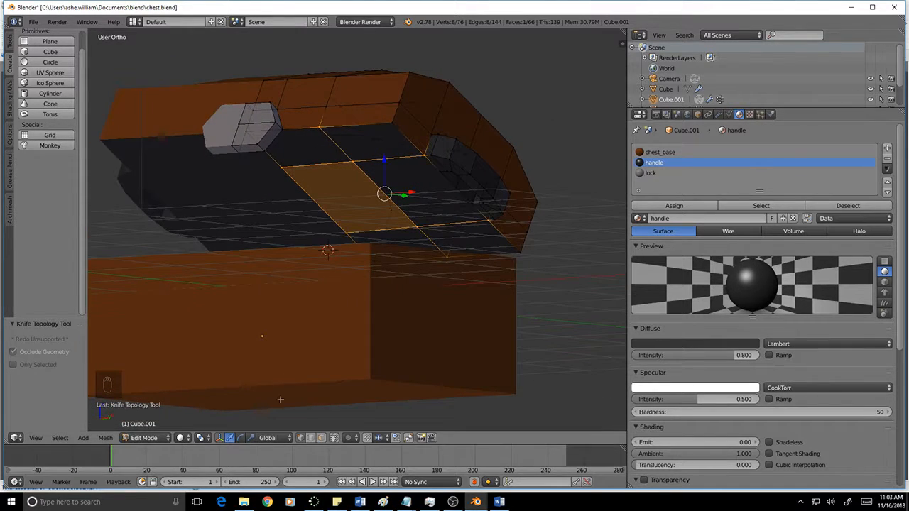
left_click(326, 438)
right_click(395, 142)
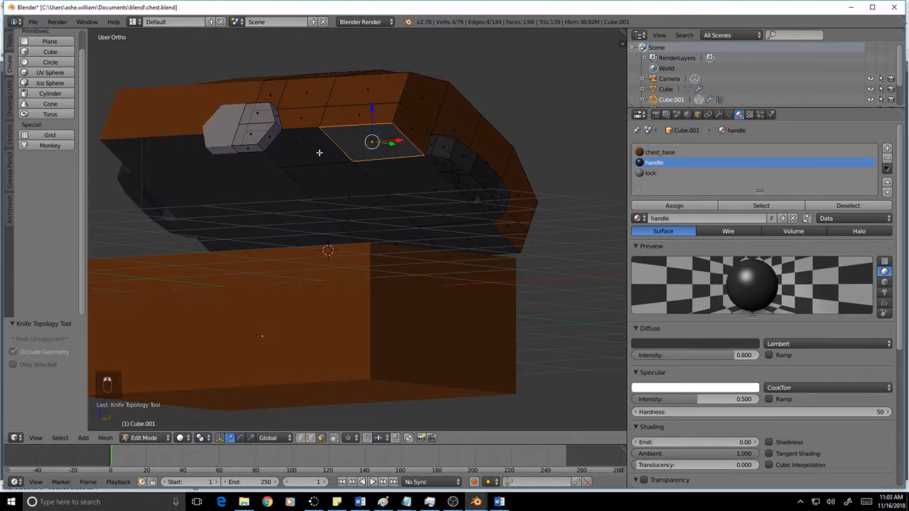
right_click(319, 152, "ctrl")
right_click(353, 191, "ctrl")
right_click(399, 182, "ctrl")
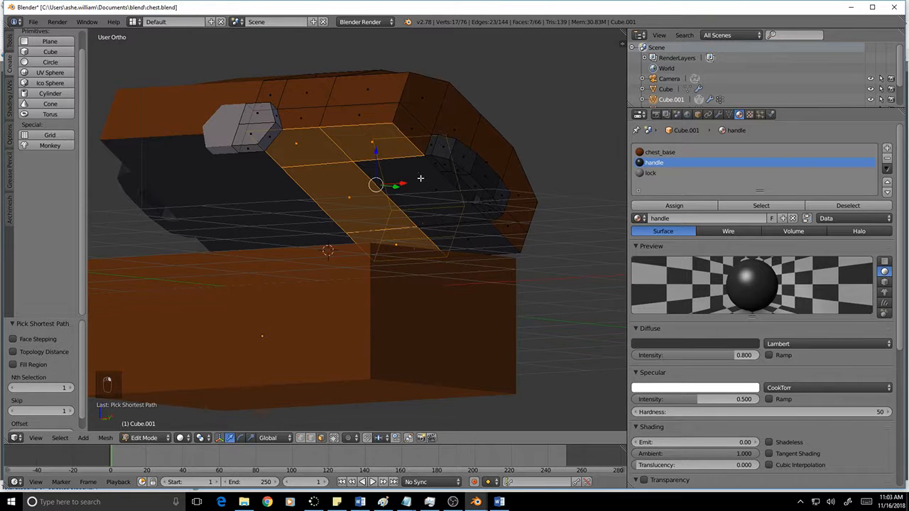
right_click(429, 214, "shift")
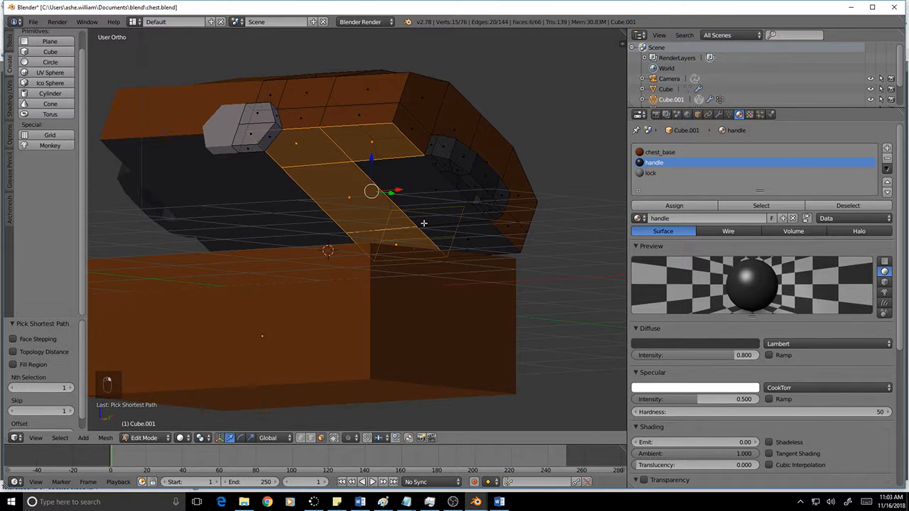
Deselect the stray faces on the back of the lid and add the underside faces beside the handle and at the rear corner.
middle_click_drag(492, 240, 409, 227)
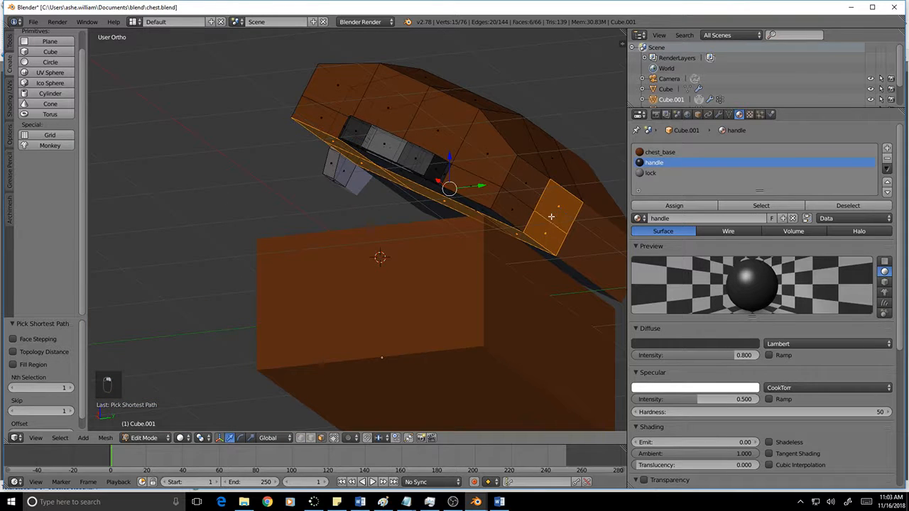
right_click(558, 211, "shift")
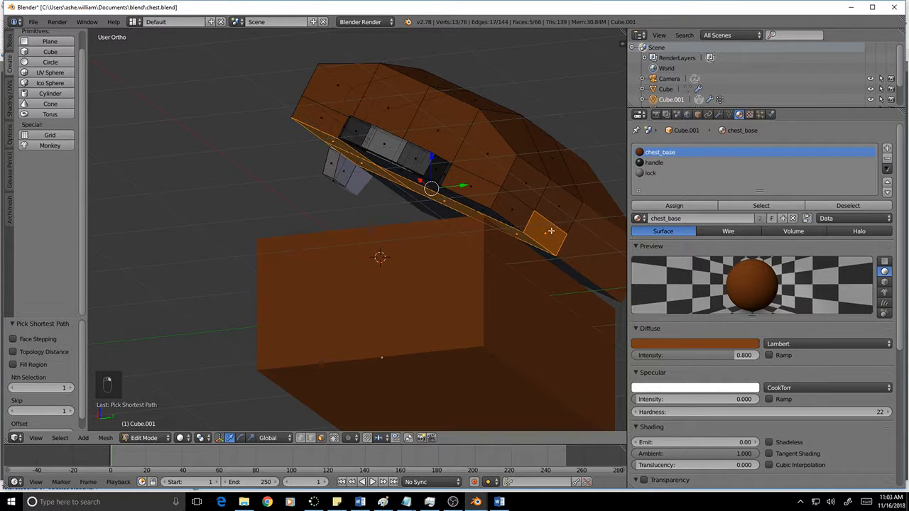
right_click(548, 234, "shift")
middle_click_drag(506, 240, 556, 219)
right_click(440, 190, "shift")
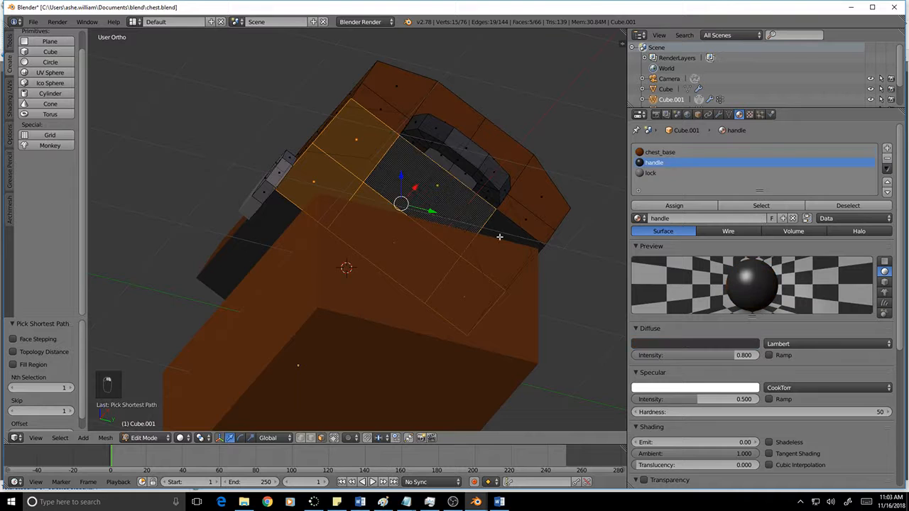
mouse_move(497, 234)
middle_mouse_down()
mouse_move(497, 258)
mouse_move(501, 241)
middle_mouse_up()
right_click(506, 239, "shift")
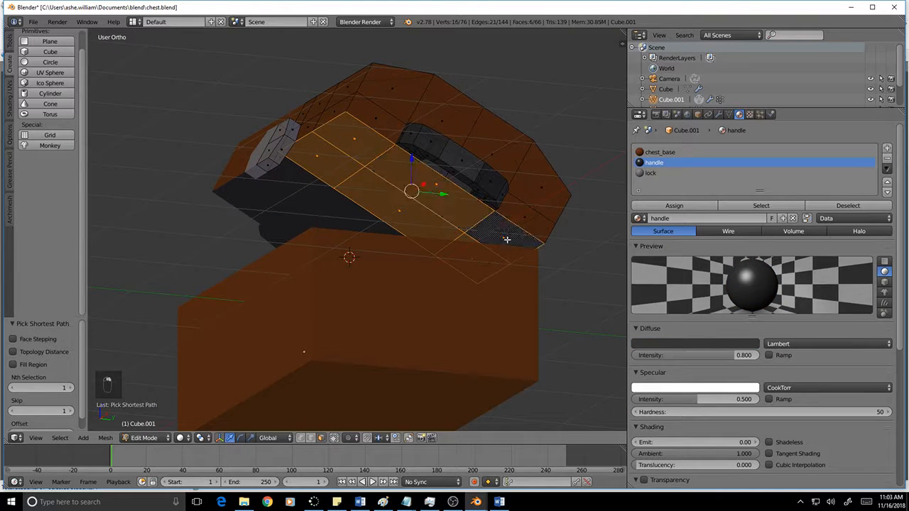
Try to subdivide the selected underside faces with one cut, and undo the subdivision.
key("w")
left_click(615, 263)
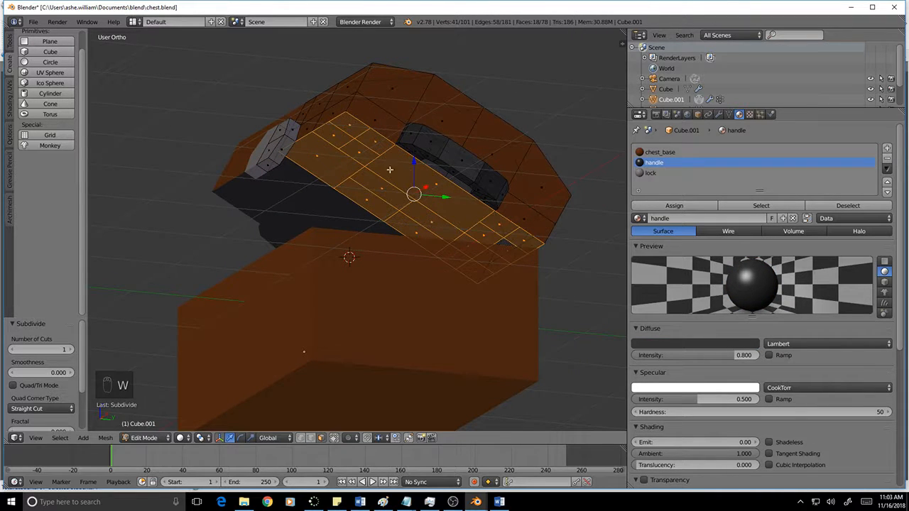
middle_click_drag(369, 180, 403, 182)
key("ctrl+z")
key("ctrl+z")
key("ctrl+z")
key("ctrl+z")
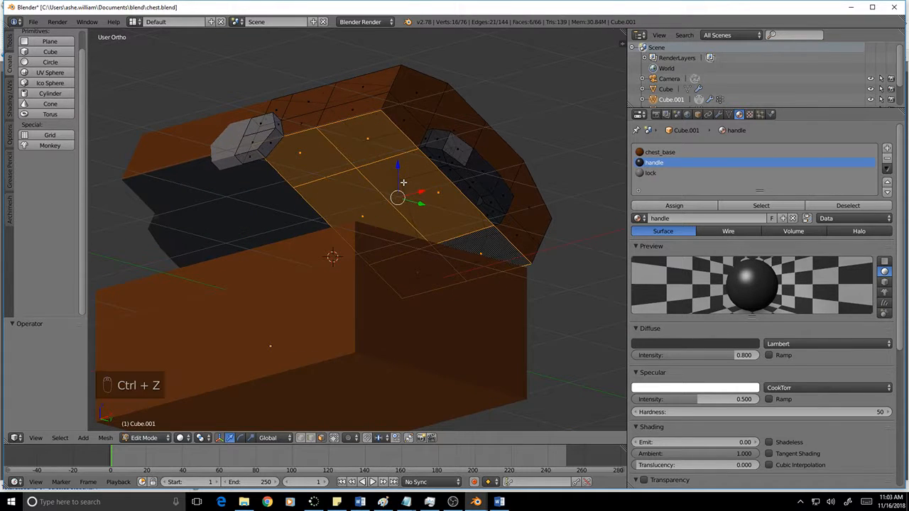
Undo the earlier face selections on the lid's underside and clear the remaining selection.
key("ctrl+z")
key("ctrl+z")
key("ctrl+z")
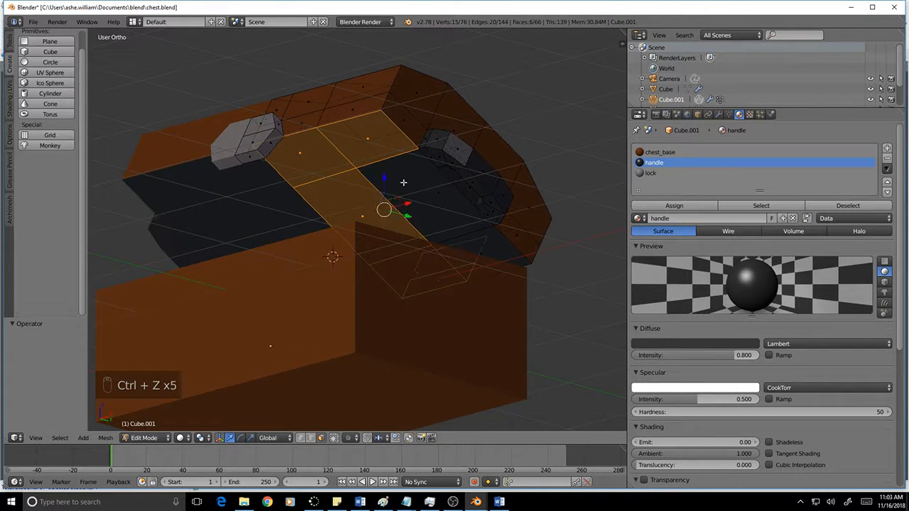
key("ctrl+z")
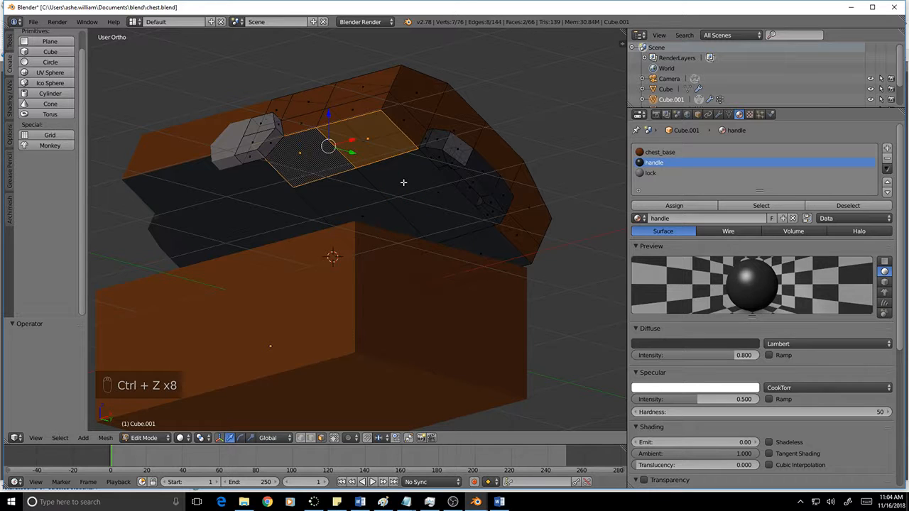
key("ctrl+z")
key("ctrl+z")
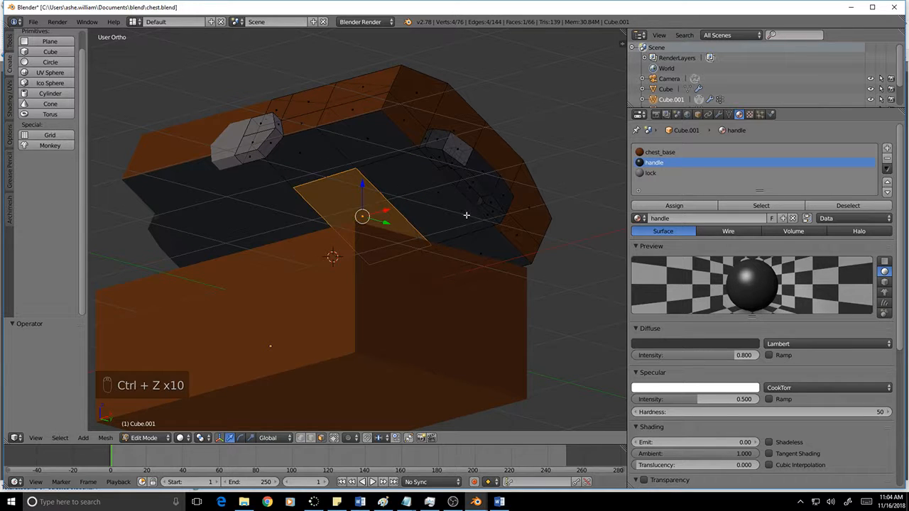
key("a")
mouse_move(476, 213)
middle_mouse_down()
mouse_move(519, 205)
mouse_move(486, 202)
middle_mouse_up()
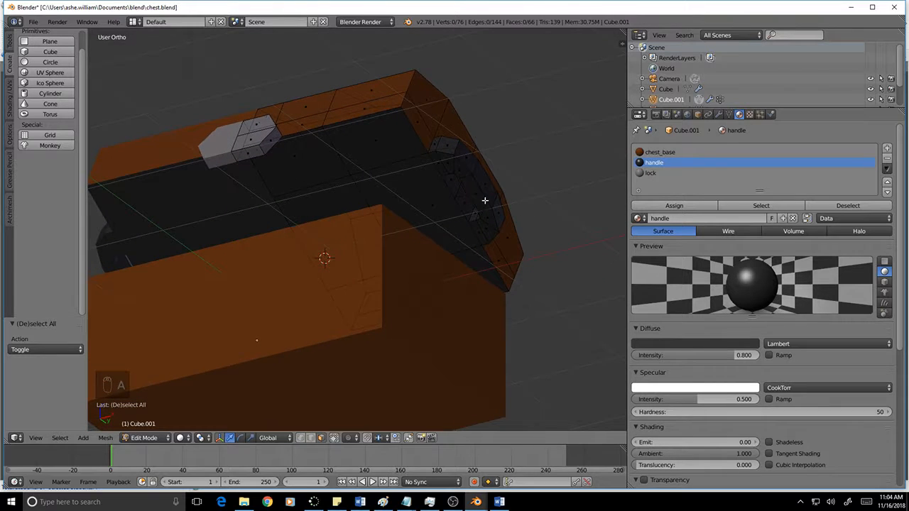
Cut crosswise through the lid's underside with the Knife, from the handle-side edge to the chest's mid-line.
key("k")
left_click(454, 198)
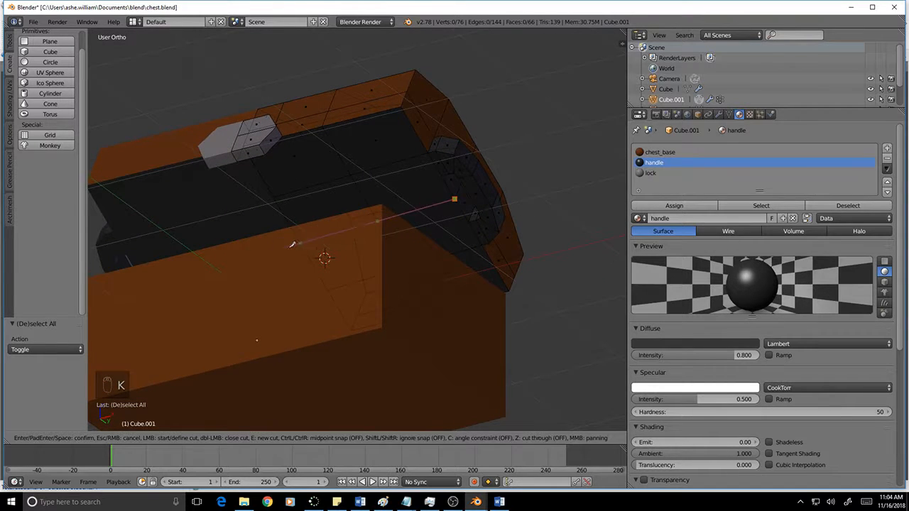
left_click(306, 250)
key("Return")
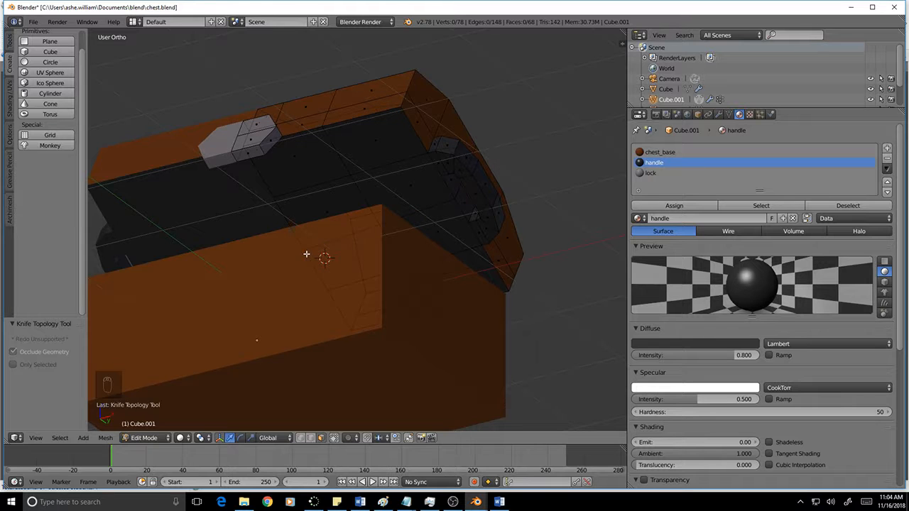
Select the eight underside faces of the lid's handle-side half and subdivide them with one cut.
middle_click_drag(306, 254, 339, 288)
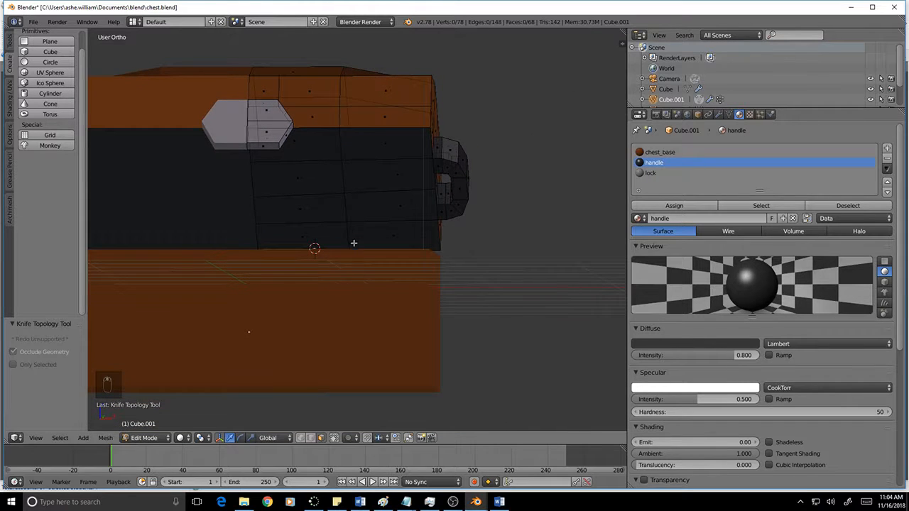
right_click(387, 144)
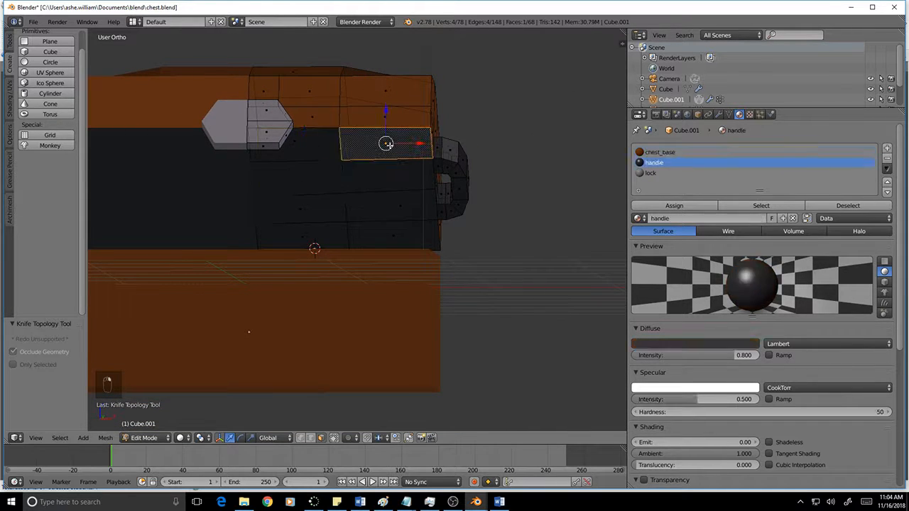
right_click(295, 153, "shift")
right_click(301, 176, "shift")
right_click(396, 176, "shift")
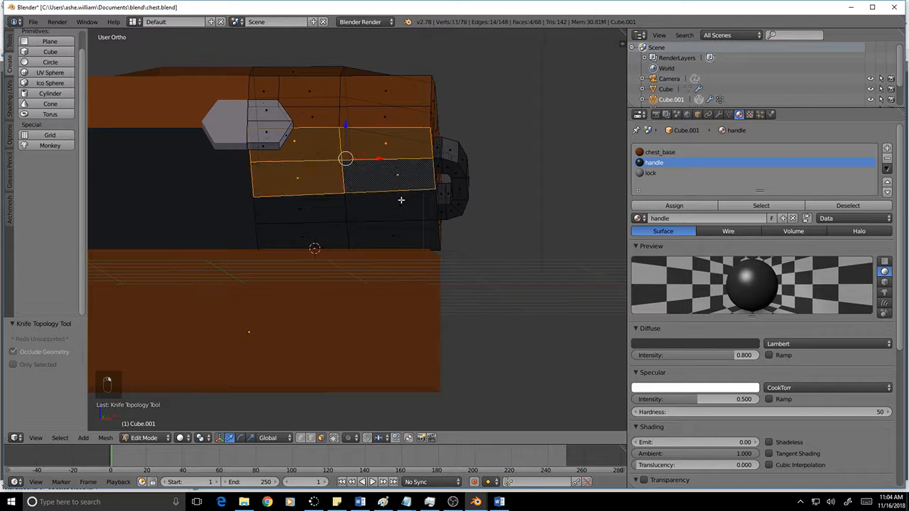
right_click(401, 204, "shift")
right_click(299, 208, "shift")
right_click(307, 240, "shift")
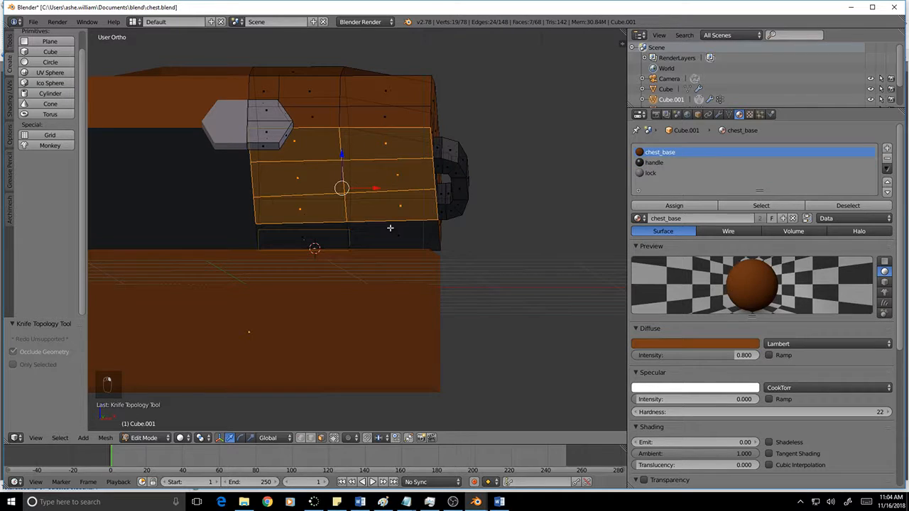
right_click(392, 234, "shift")
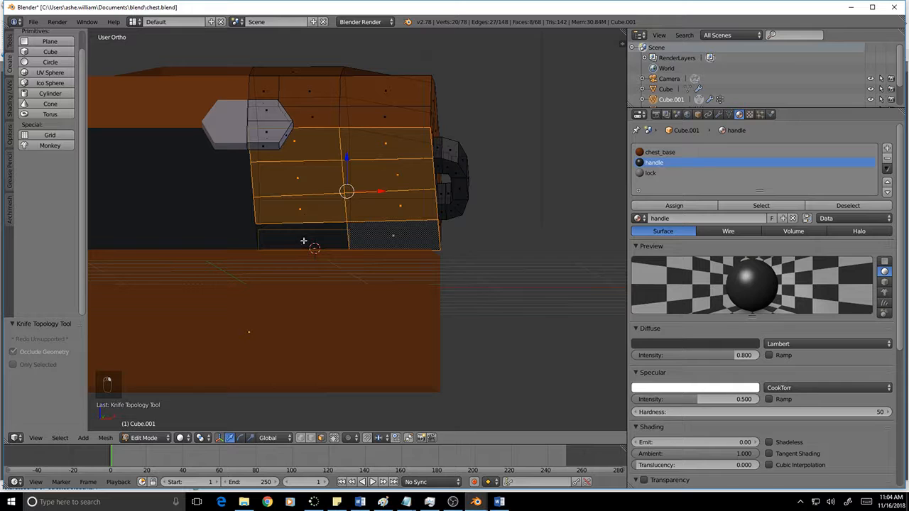
right_click(303, 241, "shift")
right_click(302, 238, "shift")
middle_click_drag(475, 219, 391, 203)
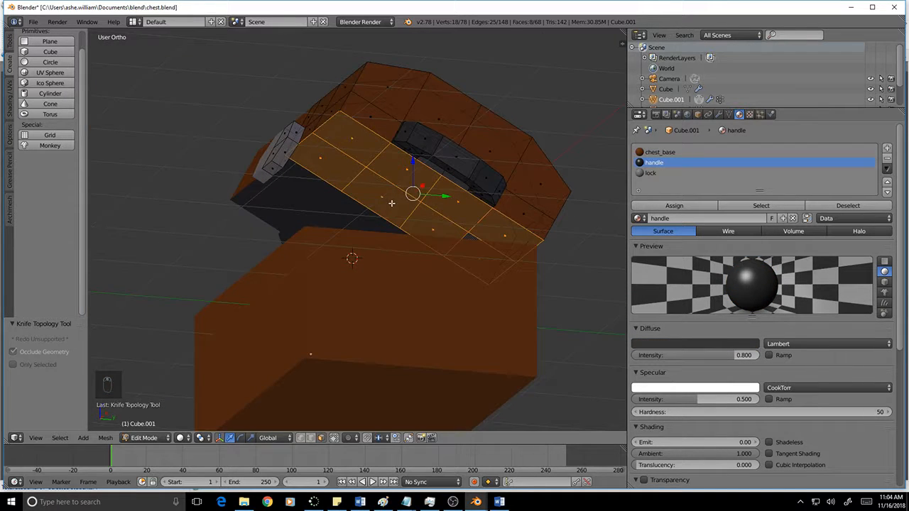
key("w")
left_click(422, 181)
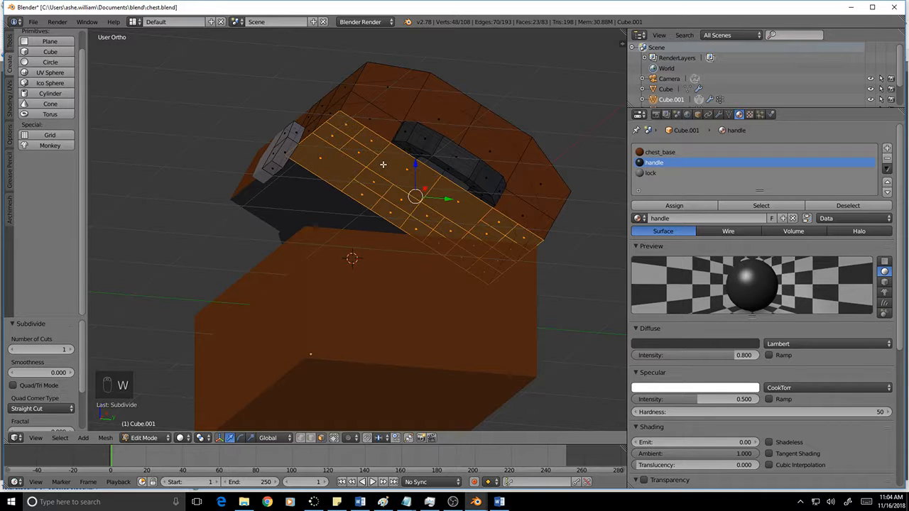
Knife a line through the undivided underside faces beside the handle, running from the front towards the hinge side.
key("k")
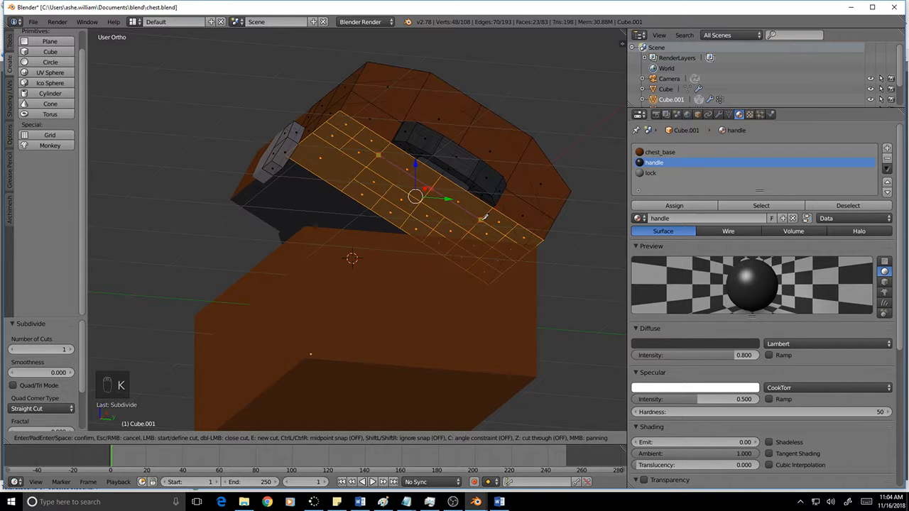
left_click(481, 220)
key("Return")
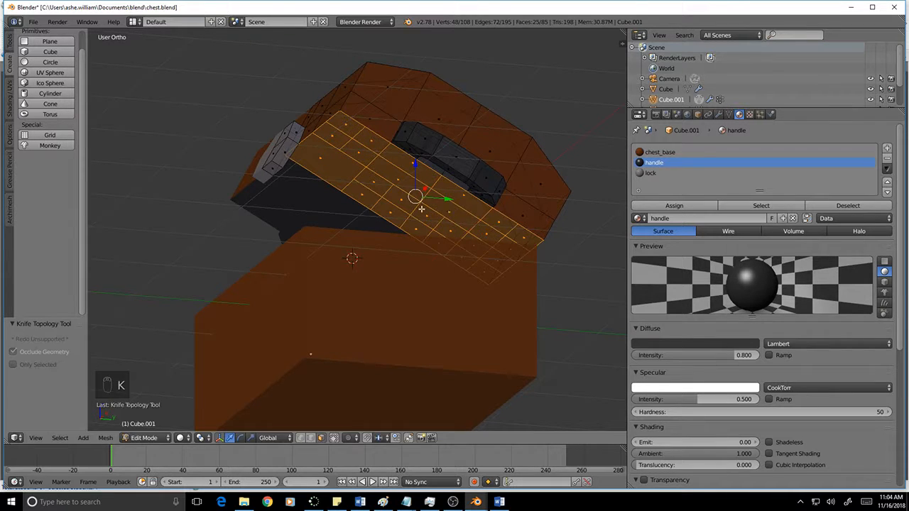
Knife two crossing lines through the undivided underside face next to the lock.
key("k")
left_click(339, 150)
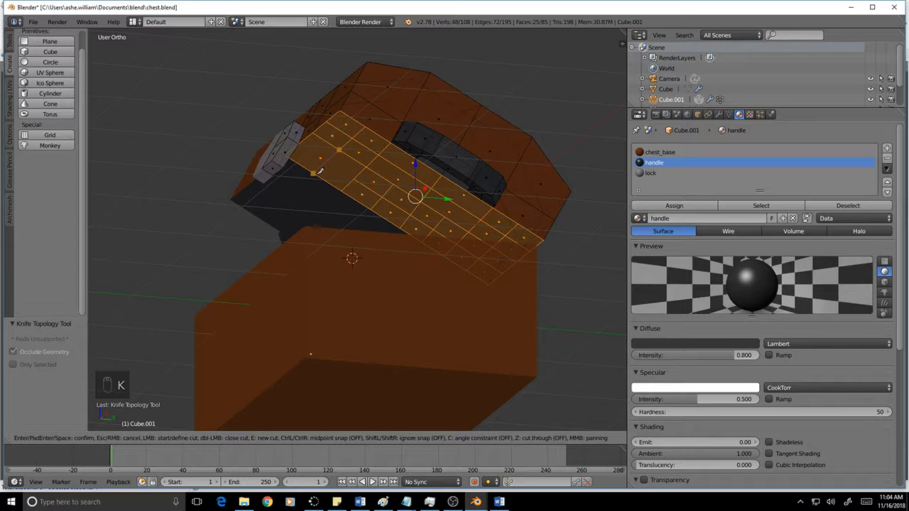
left_click(317, 173)
key("Return")
key("k")
left_click(299, 144)
left_click(352, 178)
key("Return")
Knife two crosswise lines through the remaining undivided underside faces, ending at the edge beside the handle.
middle_click_drag(439, 211, 480, 223)
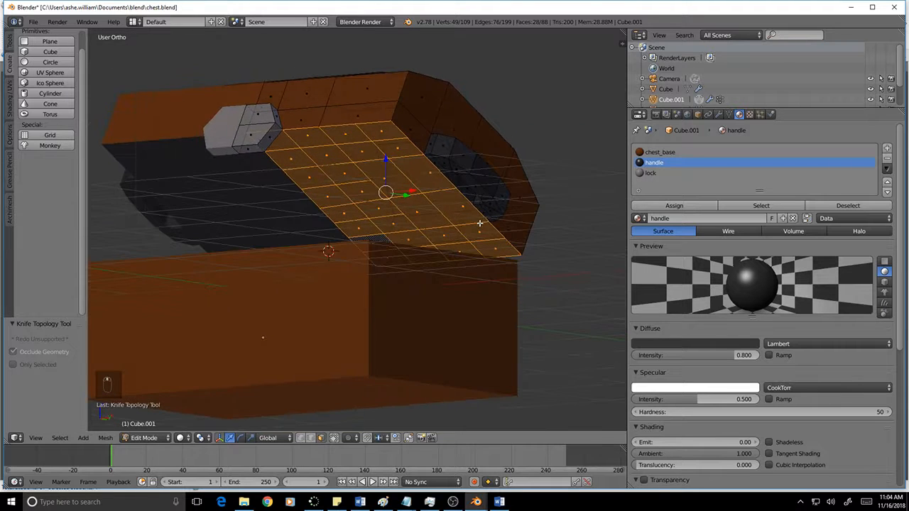
key("k")
left_click(435, 201)
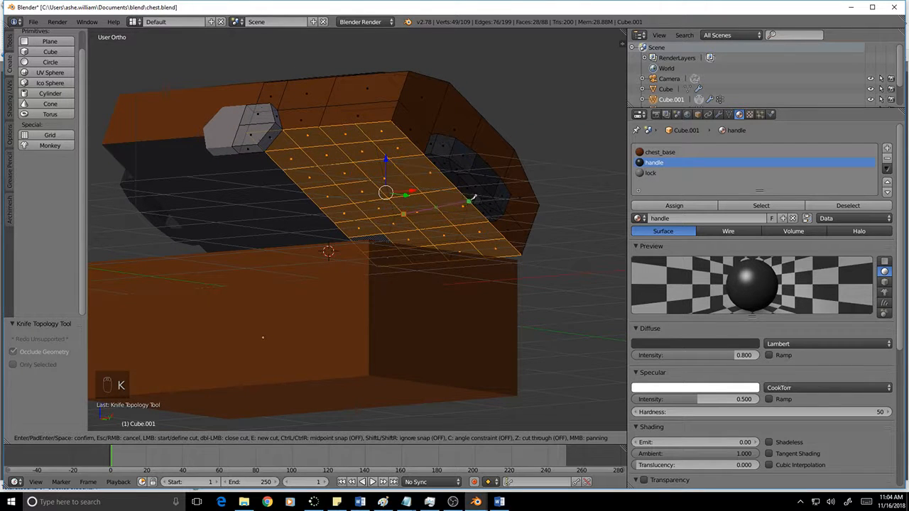
left_click(475, 203)
key("Return")
middle_click_drag(427, 240, 497, 243)
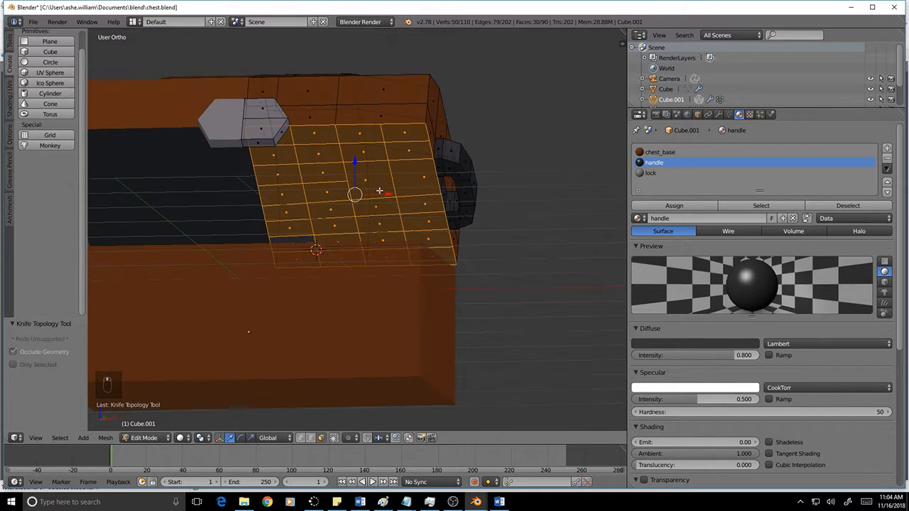
key("k")
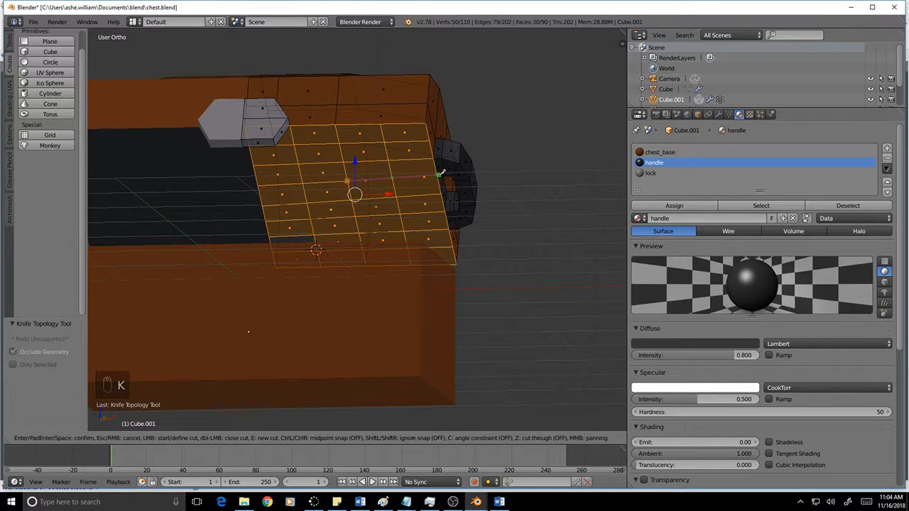
left_click(441, 172)
key("Return")
middle_click_drag(436, 190, 431, 219)
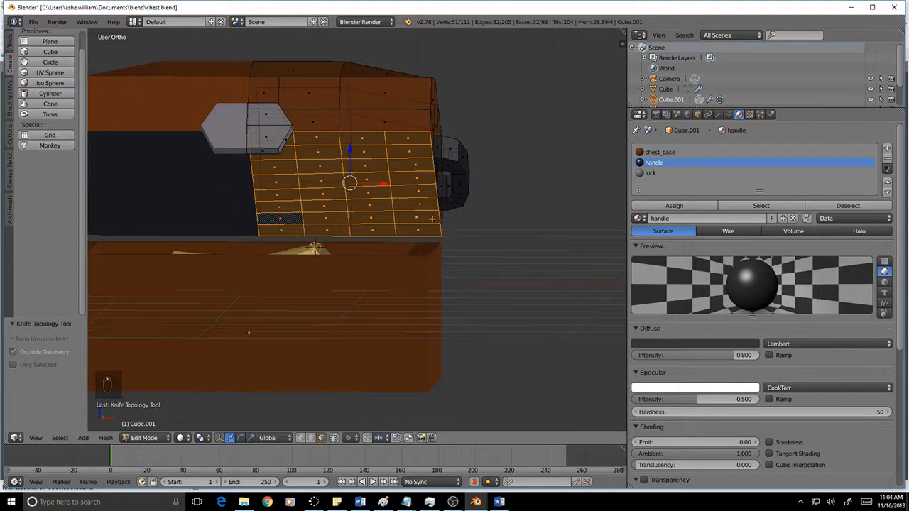
Try to subdivide the whole underside grid with one more cut, and undo the subdivision.
key("w")
left_click(301, 153)
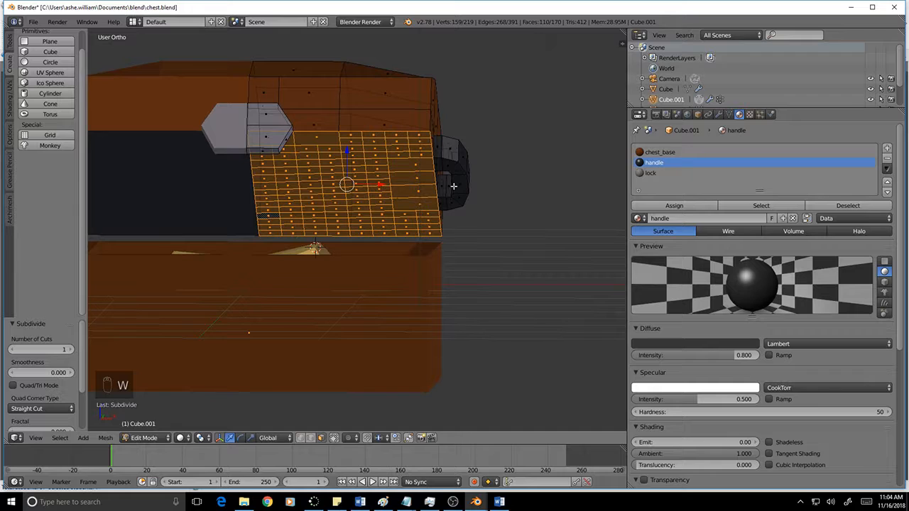
key("ctrl+z")
key("ctrl+z")
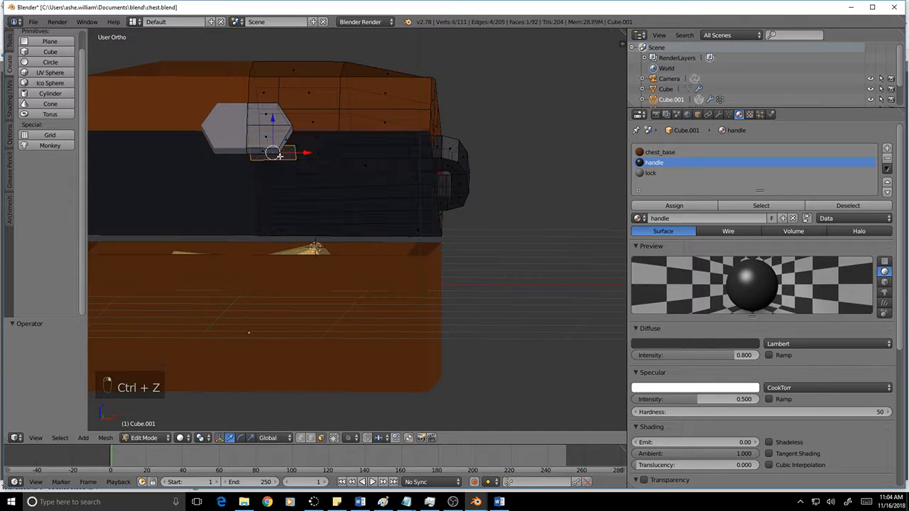
Select the second-row faces of the underside grid from the lock outward, and the third-column faces down towards the hinge side.
right_click(321, 156, "shift")
right_click(363, 153, "shift")
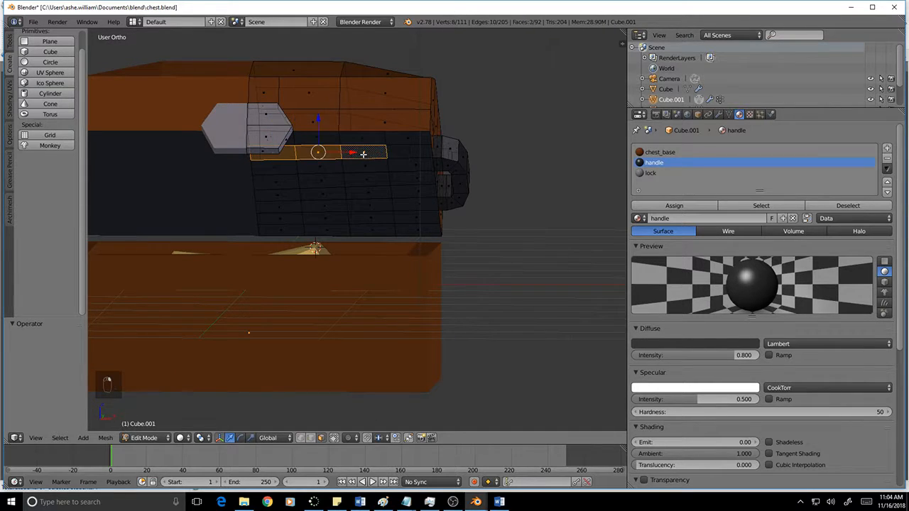
right_click(366, 166, "shift")
right_click(368, 181, "shift")
right_click(370, 192, "shift")
right_click(370, 204, "shift")
right_click(371, 217, "shift")
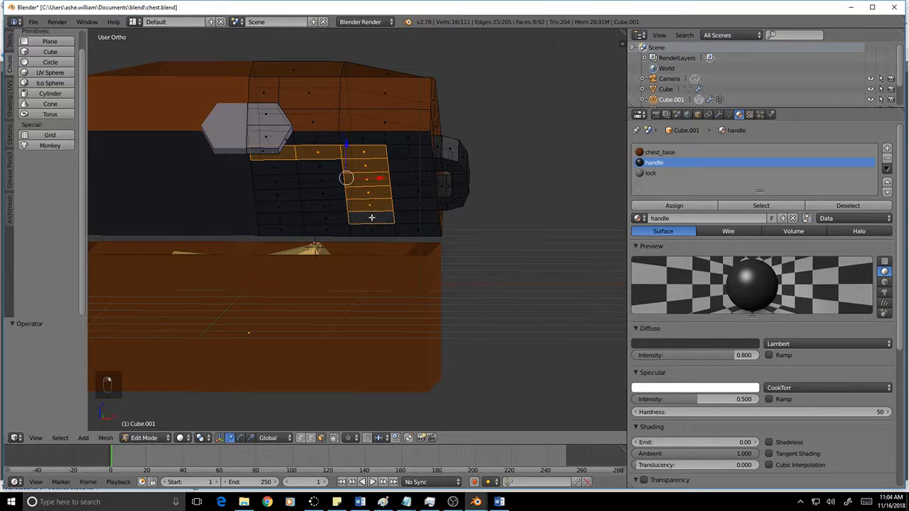
Add the remaining inner faces to complete a three-by-six block of the underside grid, and switch to the right orthographic view.
right_click(324, 217, "shift")
right_click(290, 217, "shift")
right_click(285, 208, "shift")
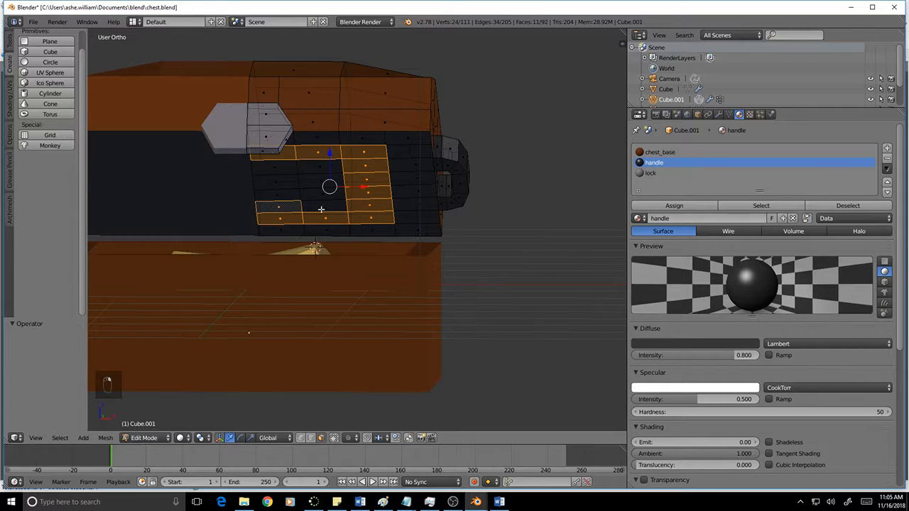
right_click(323, 205, "shift")
right_click(320, 191, "shift")
right_click(277, 191, "shift")
right_click(278, 177, "shift")
right_click(321, 177, "shift")
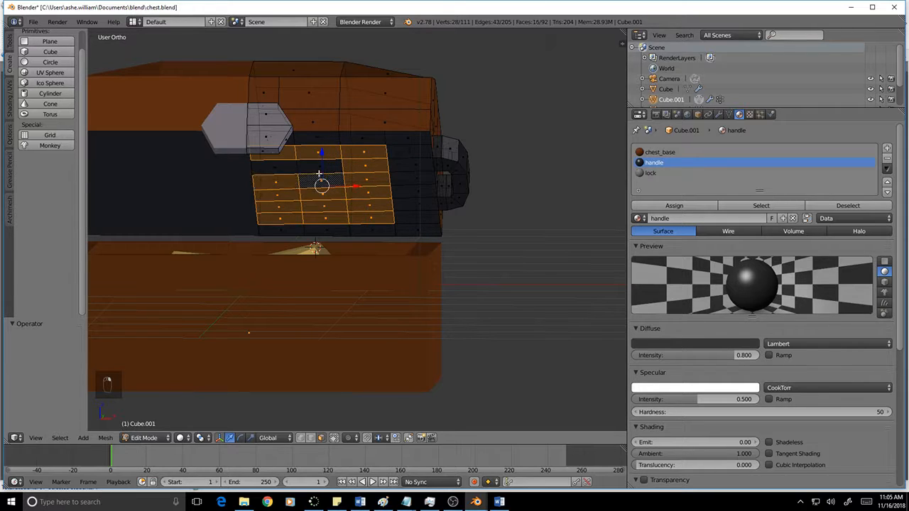
right_click(319, 166, "shift")
right_click(294, 173, "shift")
middle_click_drag(440, 209, 339, 206)
key("KP_3")
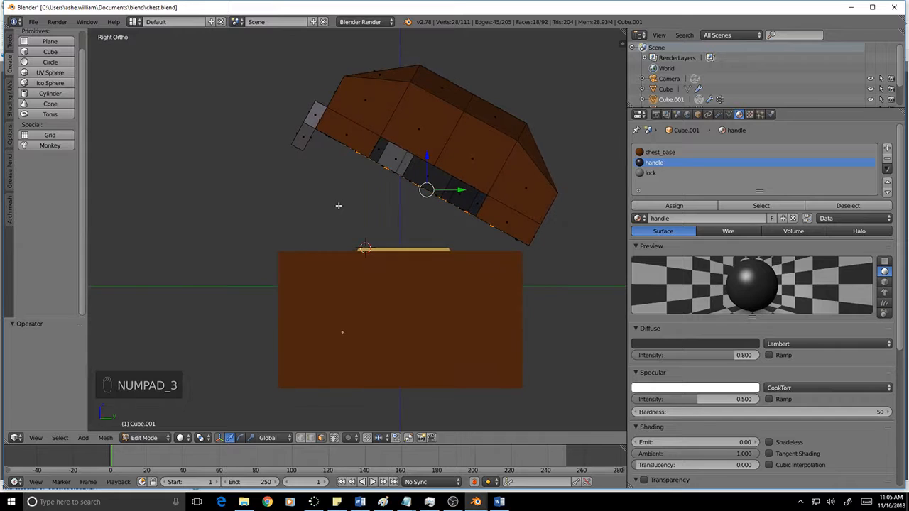
key("g")
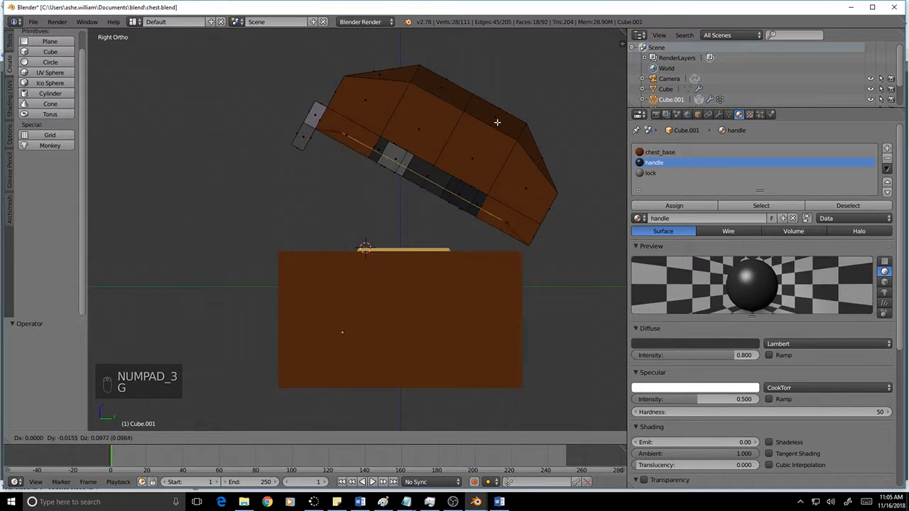
right_click(500, 120)
key("g")
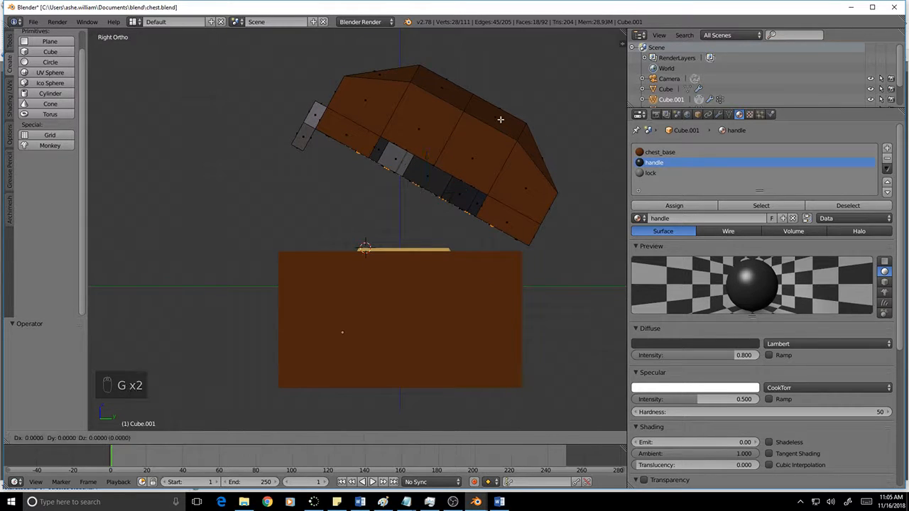
right_click(504, 114)
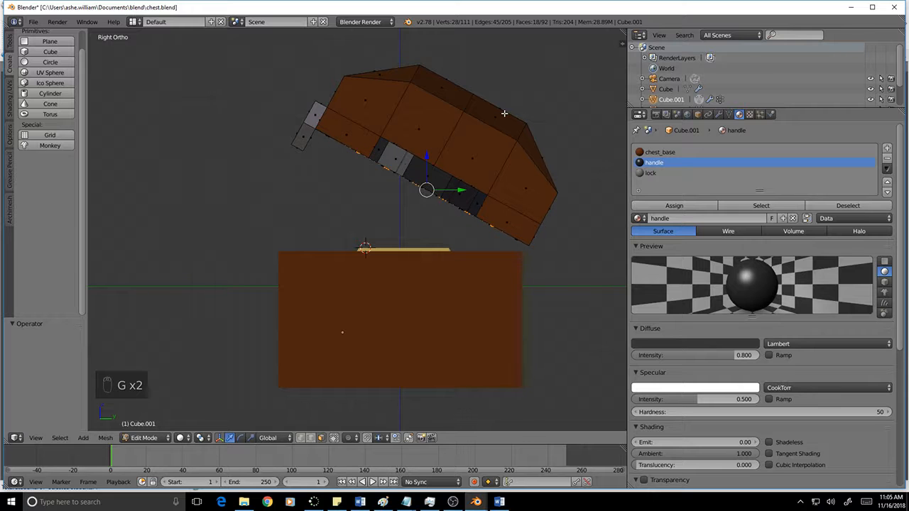
Extrude the selected underside faces about 0.358 into the lid to hollow it out.
key("e")
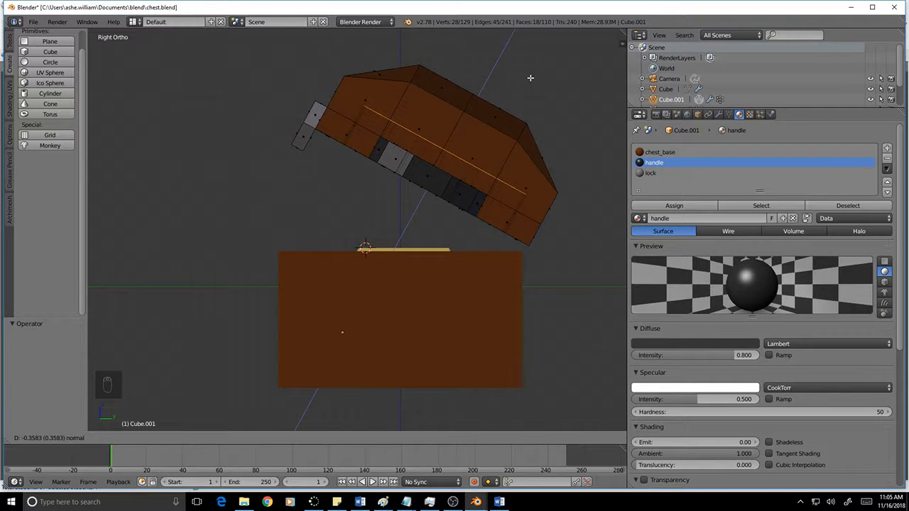
left_click(530, 78)
middle_click_drag(441, 208, 541, 214)
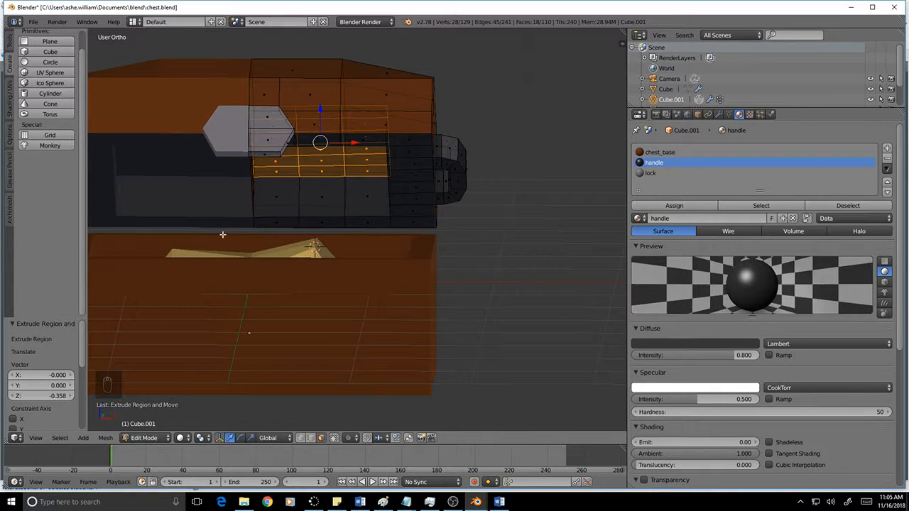
Switch to vertex selection and add the vertices along the hinge-side rim of the lid's recess to the selection.
left_click(311, 438)
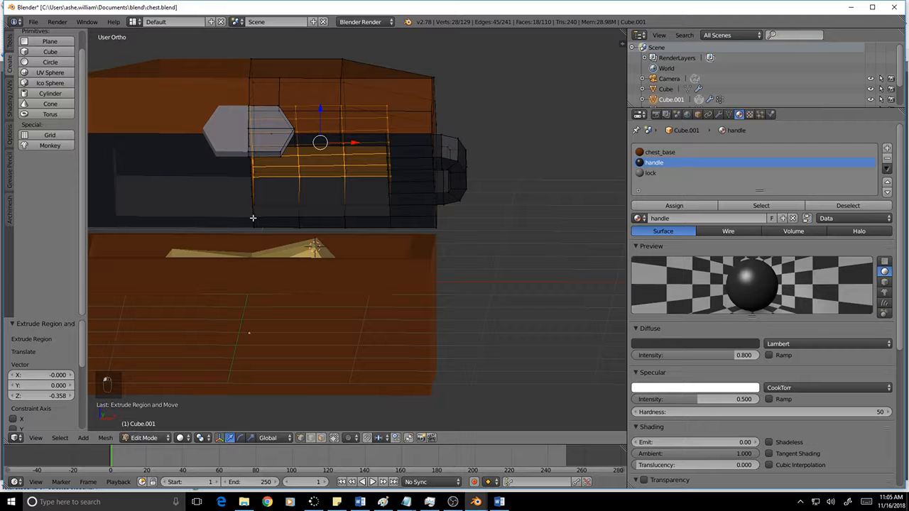
right_click(284, 218, "shift")
right_click(301, 216, "shift")
right_click(256, 227, "shift")
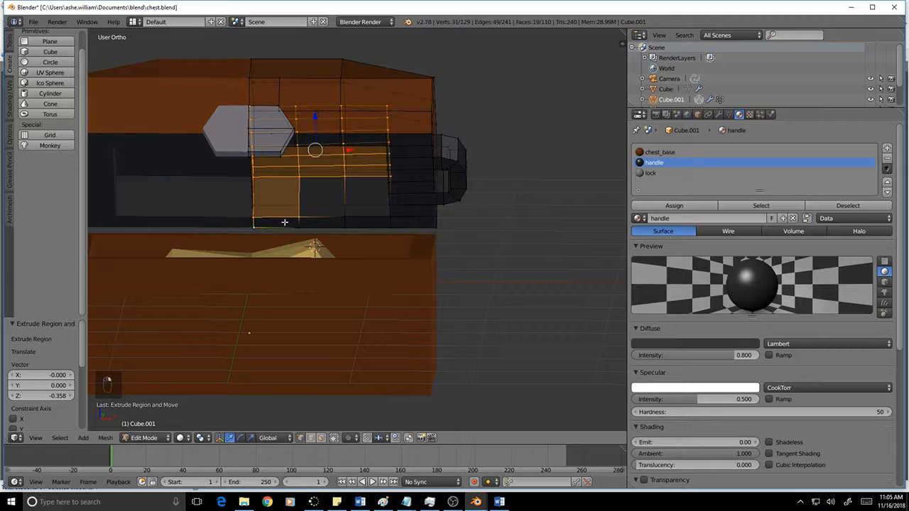
right_click(299, 229, "shift")
right_click(346, 225, "shift")
right_click(345, 206, "shift")
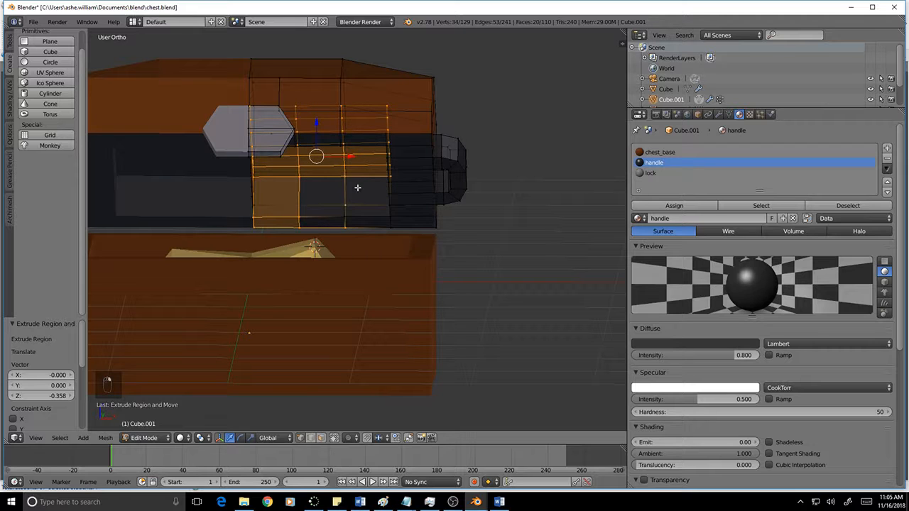
Circle-select the vertices at the handle-end corners of the lid's underside rim, adding them to the current selection.
middle_click_drag(357, 187, 383, 194)
right_click(432, 216, "shift")
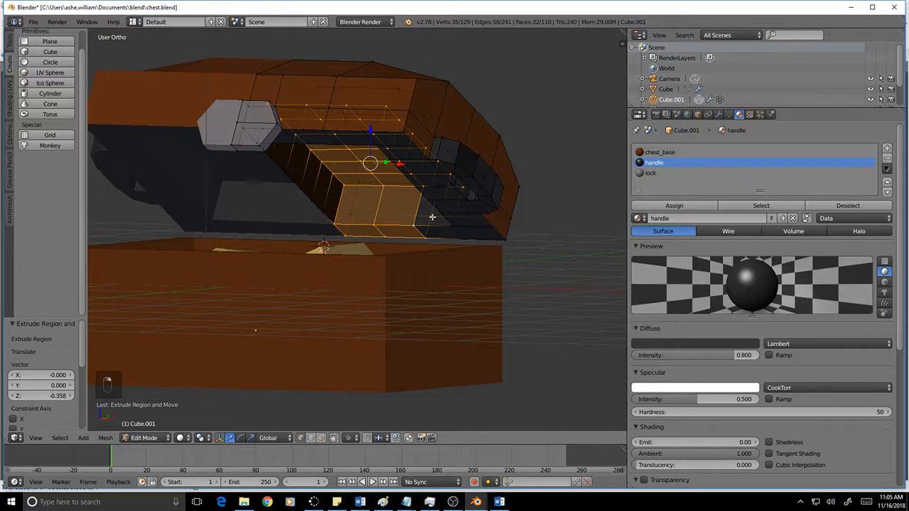
right_click(434, 216, "shift")
middle_click_drag(438, 204, 472, 229)
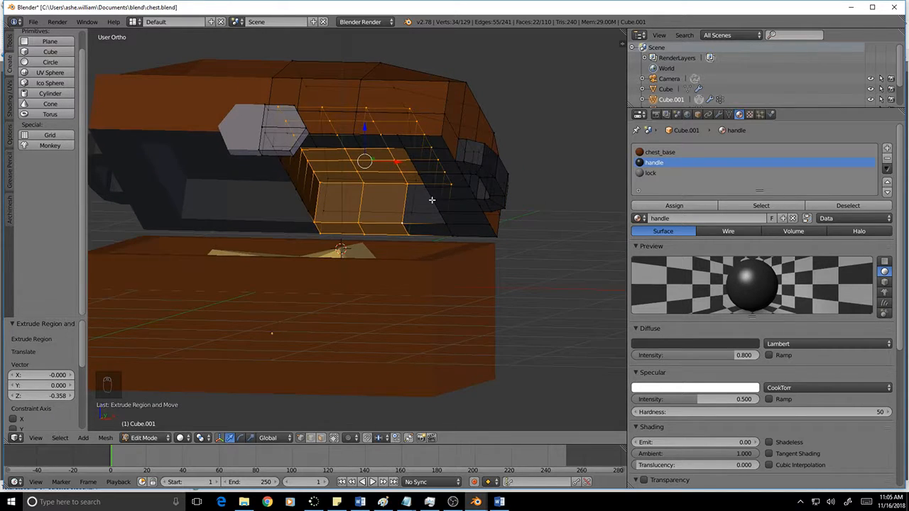
key("c")
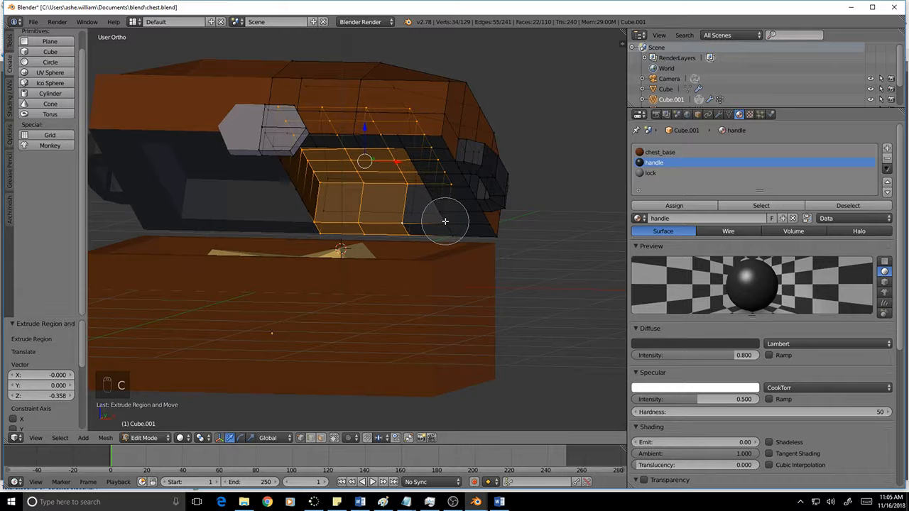
mouse_move(444, 221)
left_mouse_down()
mouse_move(430, 200)
mouse_move(453, 224)
mouse_move(507, 239)
mouse_move(493, 237)
left_mouse_up()
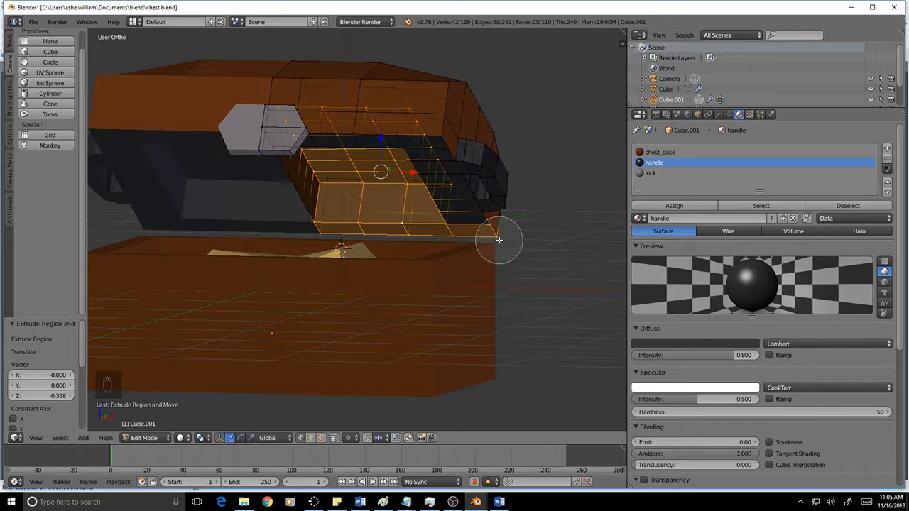
left_click(428, 148)
right_click(423, 193)
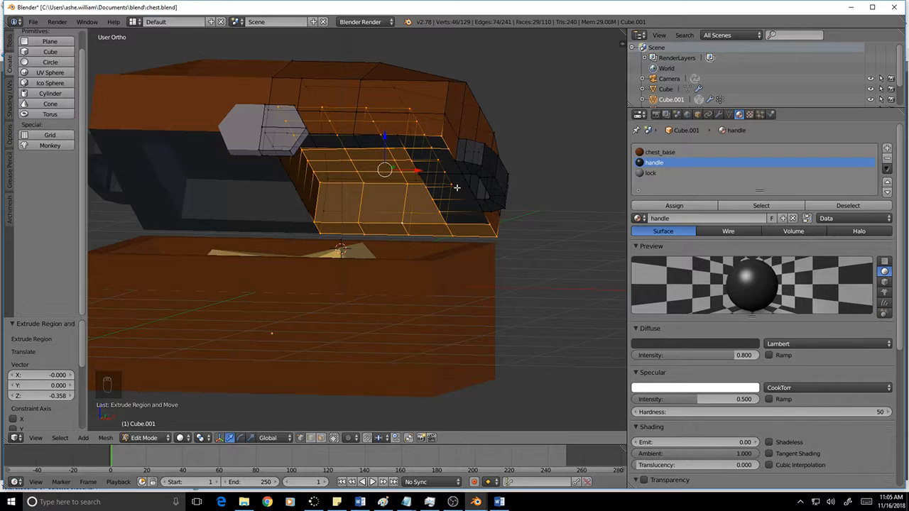
Add vertices along the underside rim's outer edge beside the handle to the selection.
right_click(464, 176, "shift")
right_click(471, 193, "shift")
right_click(473, 193, "shift")
right_click(475, 198, "shift")
right_click(481, 209, "shift")
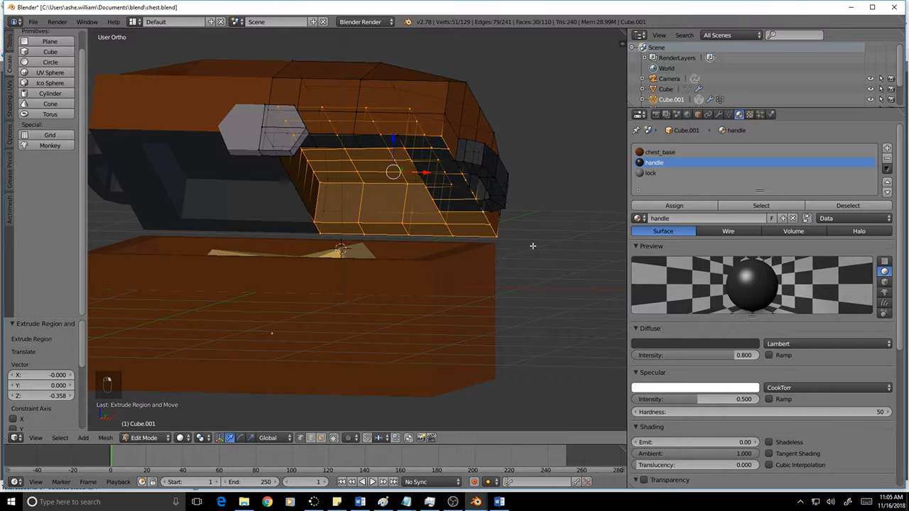
middle_click_drag(533, 246, 489, 224)
mouse_move(498, 201)
middle_mouse_down()
mouse_move(445, 198)
mouse_move(481, 232)
mouse_move(450, 210)
mouse_move(493, 206)
mouse_move(499, 185)
mouse_move(489, 196)
middle_mouse_up()
right_click(416, 133, "shift")
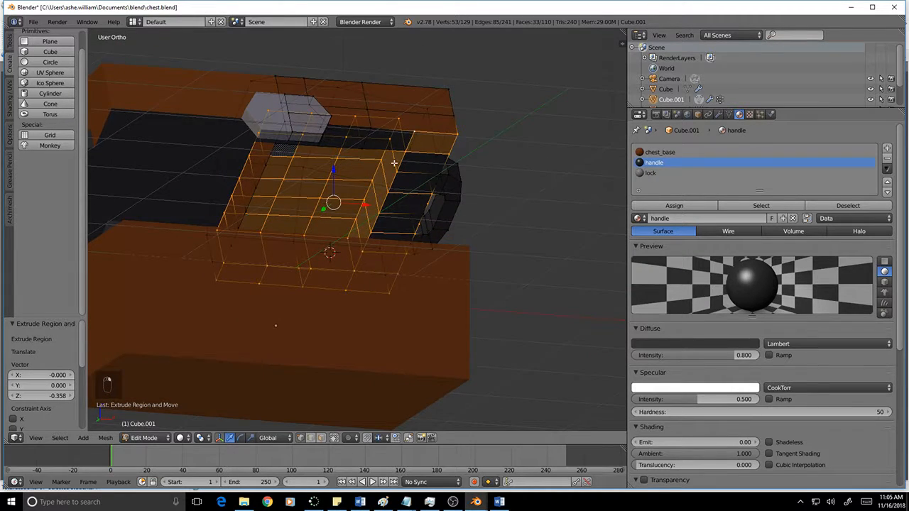
Add the remaining vertices on the handle-side rim so the whole strip of rim faces is selected.
middle_click_drag(394, 163, 438, 178)
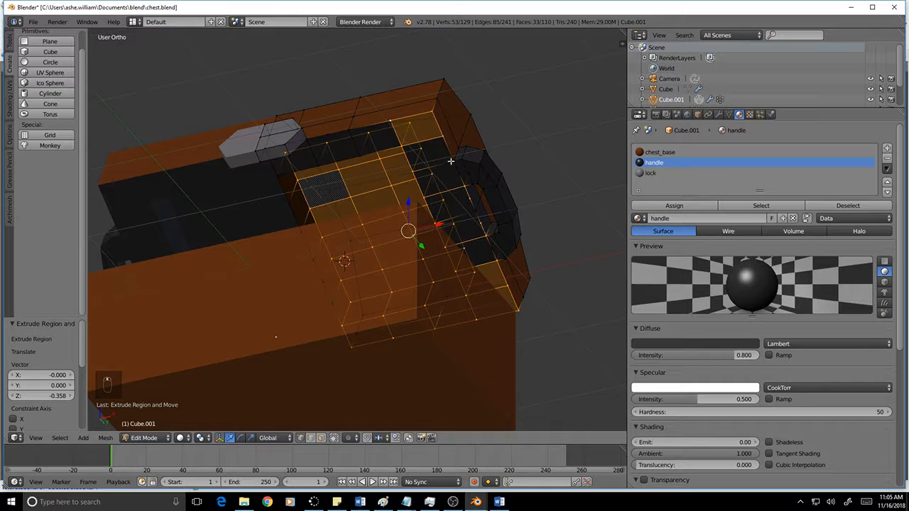
right_click(452, 161, "shift")
middle_click_drag(487, 232, 476, 184)
right_click(476, 184, "shift")
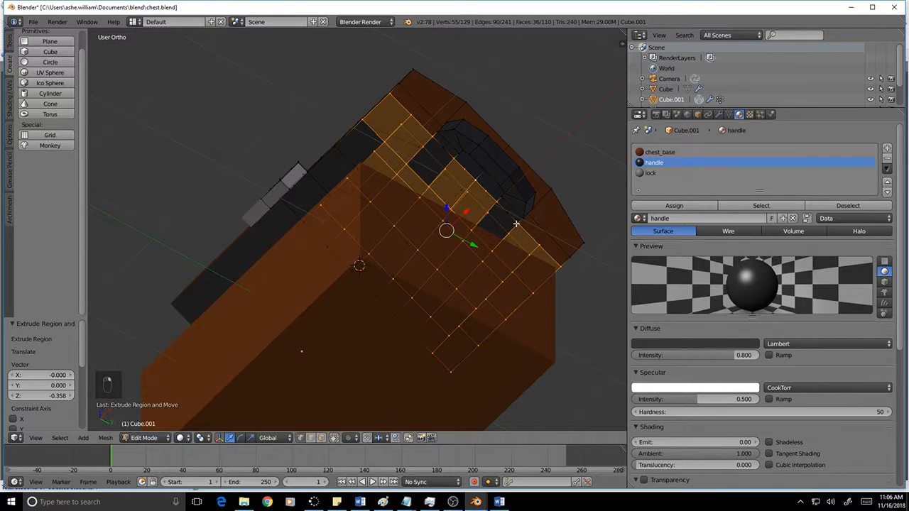
scroll(513, 222, "up", 3)
middle_click_drag(549, 228, 526, 234)
middle_click_drag(579, 220, 544, 234, "shift")
right_click(556, 148, "shift")
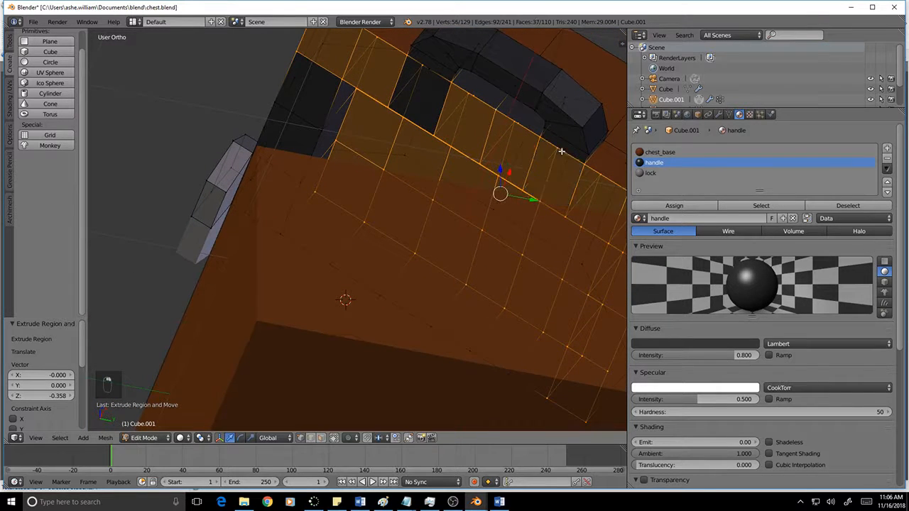
right_click(427, 68, "shift")
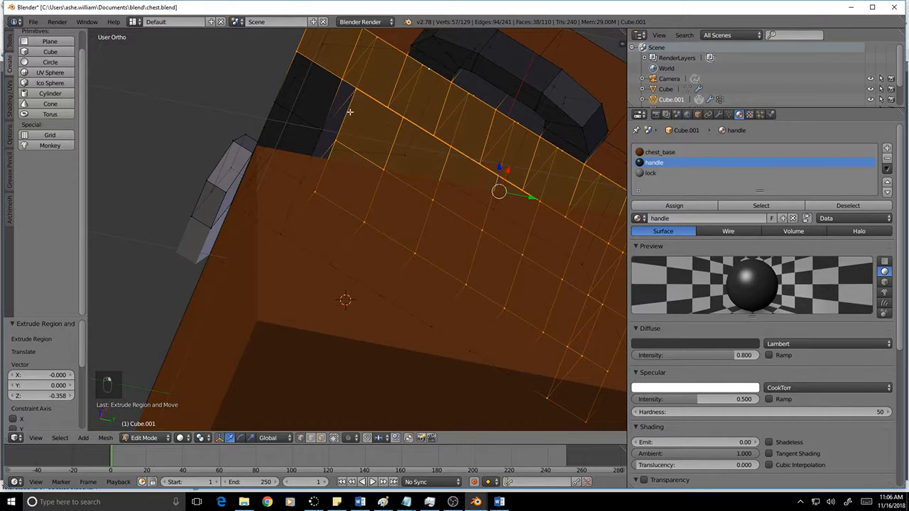
Add the missing vertices along the lock side of the lid's recess to complete the selection of its inner faces.
scroll(349, 112, "down", 3)
middle_click_drag(333, 170, 435, 197)
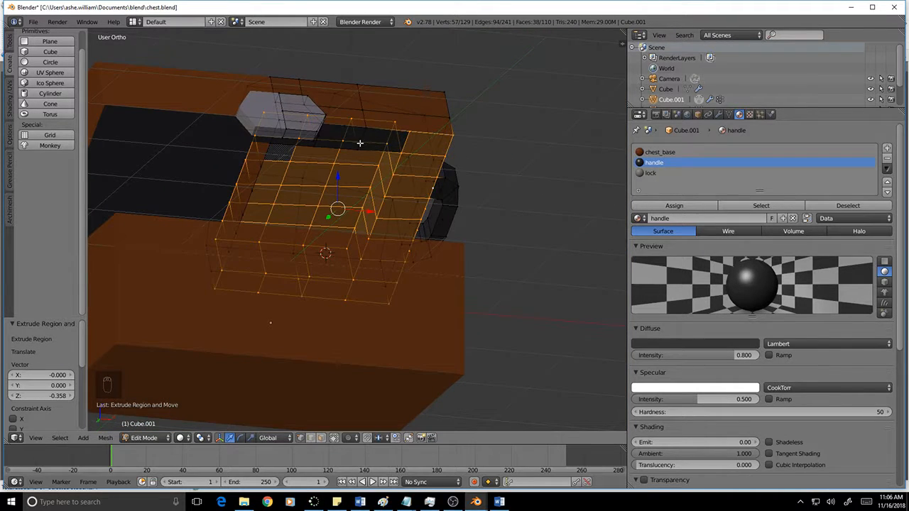
scroll(359, 146, "up", 2)
right_click(353, 120, "shift")
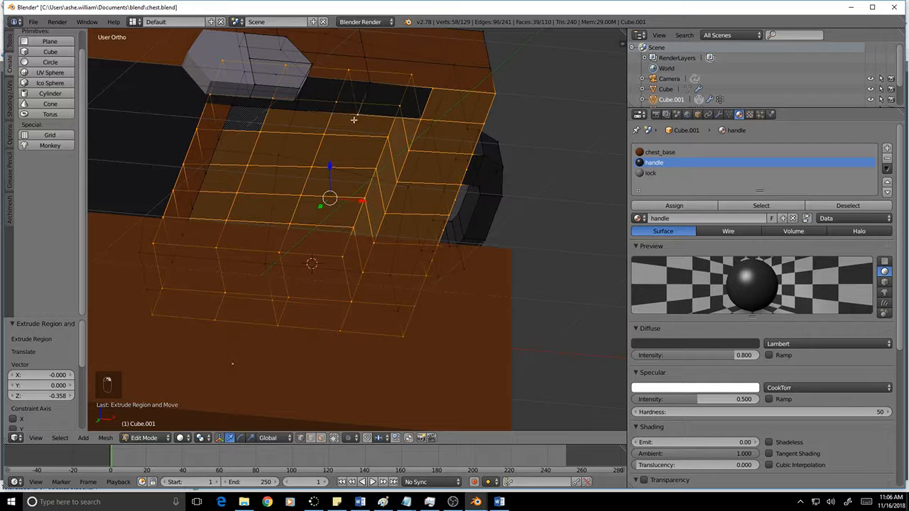
right_click(294, 110, "shift")
middle_click_drag(260, 110, 291, 102)
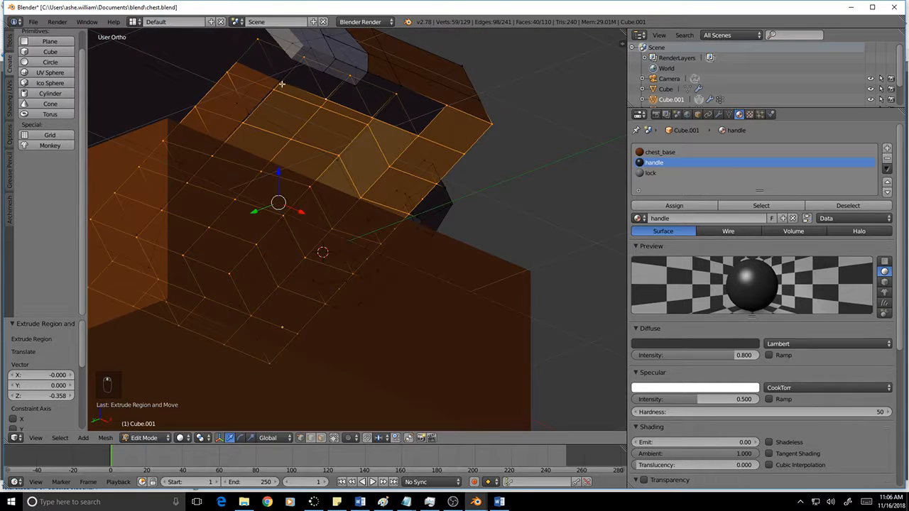
right_click(374, 105, "shift")
middle_click_drag(377, 105, 538, 158)
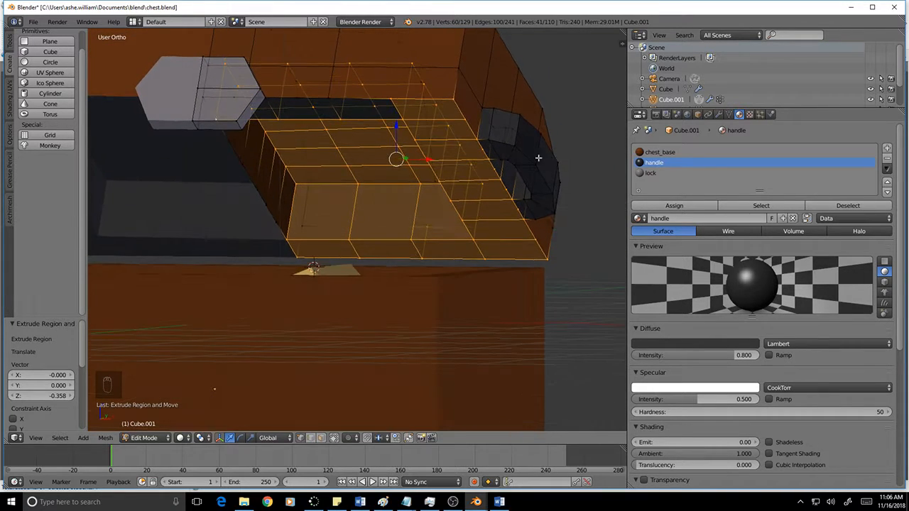
Assign the chest_base material to the selected recess and rim faces, and clear the selection.
left_click(657, 152)
left_click(665, 206)
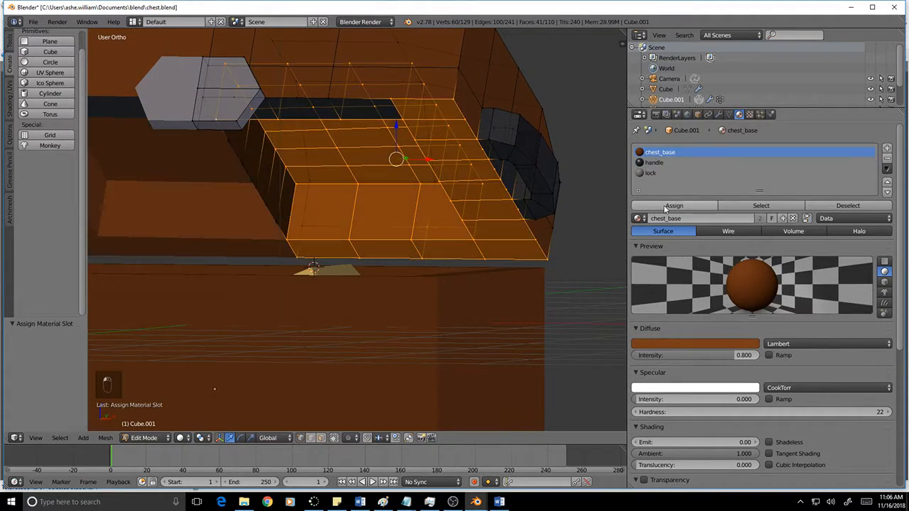
key("a")
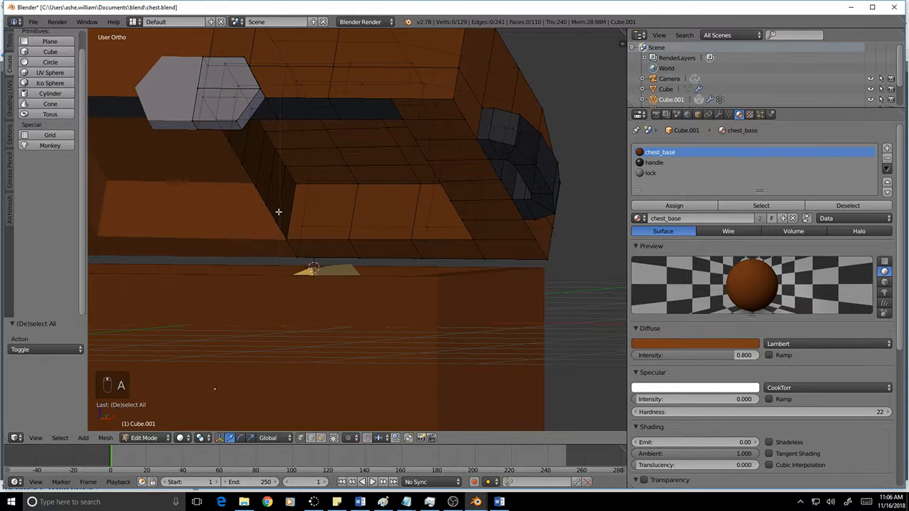
Select the five vertices along the recess's dividing wall at the lid's centre and delete them.
middle_click_drag(279, 211, 307, 197)
right_click(340, 195)
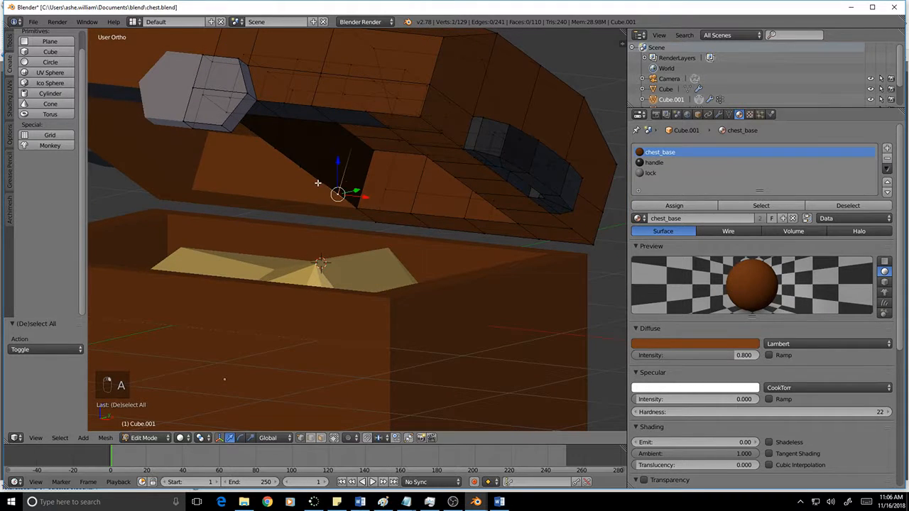
right_click(321, 183, "shift")
right_click(303, 167, "shift")
right_click(276, 150, "shift")
middle_click_drag(278, 155, 241, 144)
right_click(244, 149, "shift")
key("Delete")
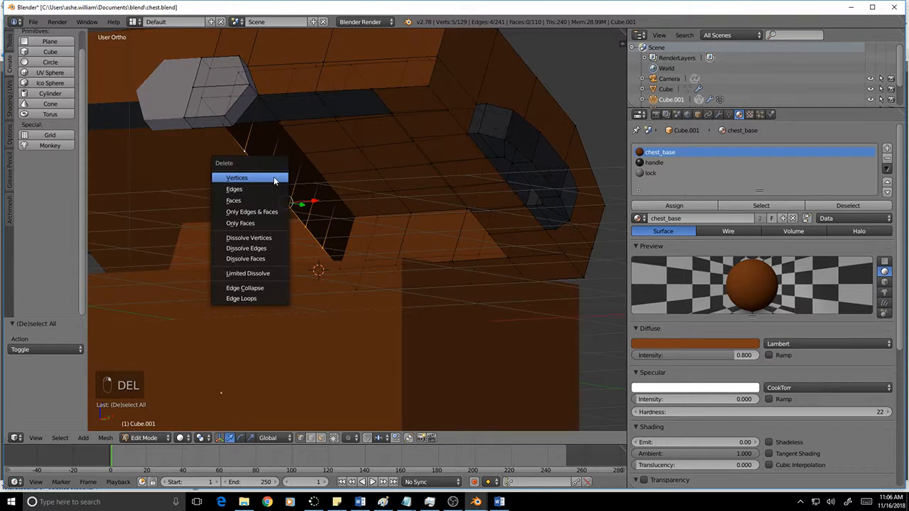
left_click(272, 181)
Select the vertices around the three dark rim faces on the lock side of the lid's underside.
middle_click_drag(379, 210, 405, 112)
right_click(407, 111)
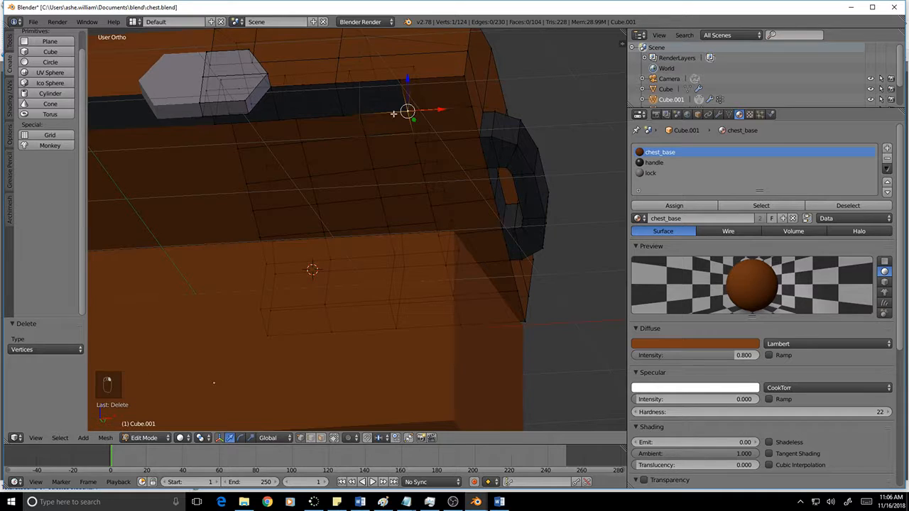
right_click(342, 112, "shift")
right_click(336, 84, "shift")
right_click(400, 80, "shift")
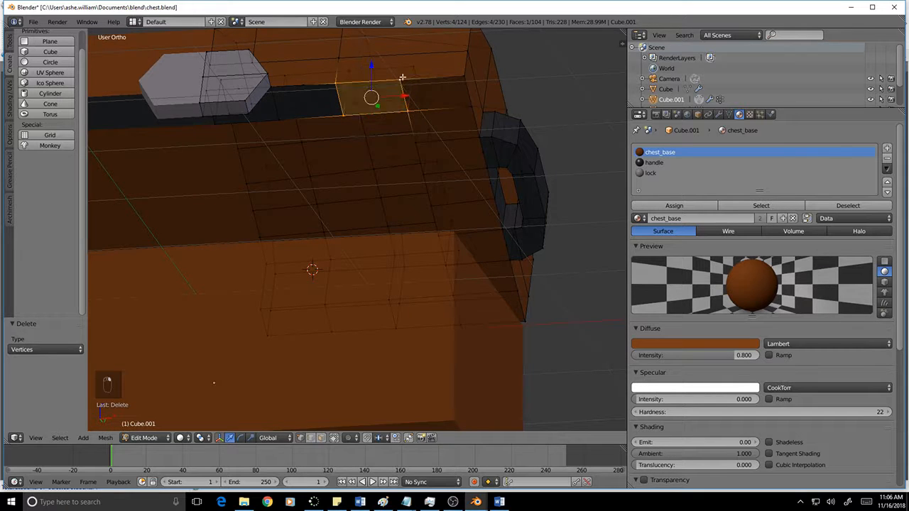
right_click(270, 87, "shift")
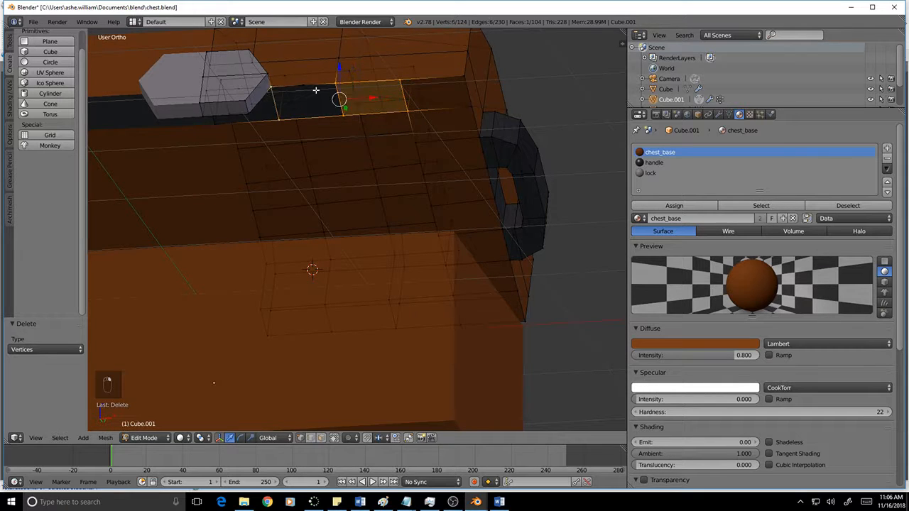
right_click(307, 84, "shift")
middle_click_drag(292, 112, 319, 99)
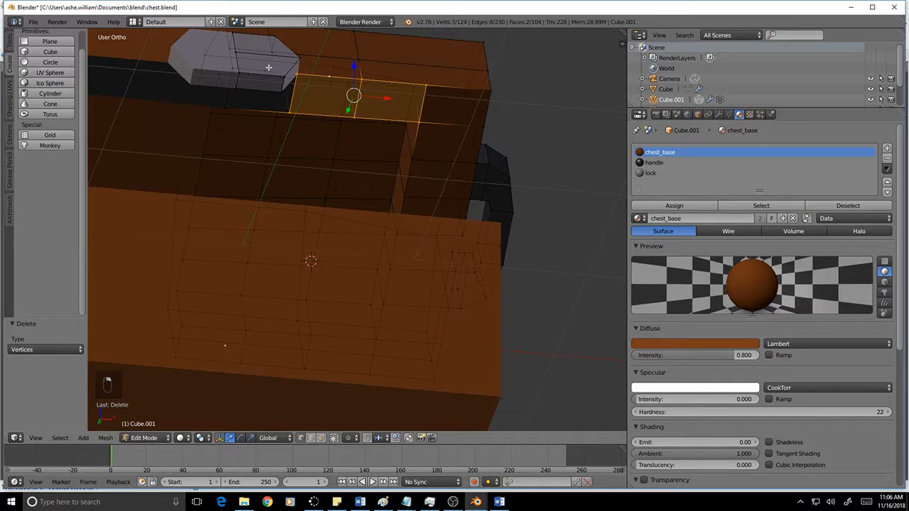
right_click(266, 69, "shift")
right_click(234, 69, "shift")
right_click(226, 106, "shift")
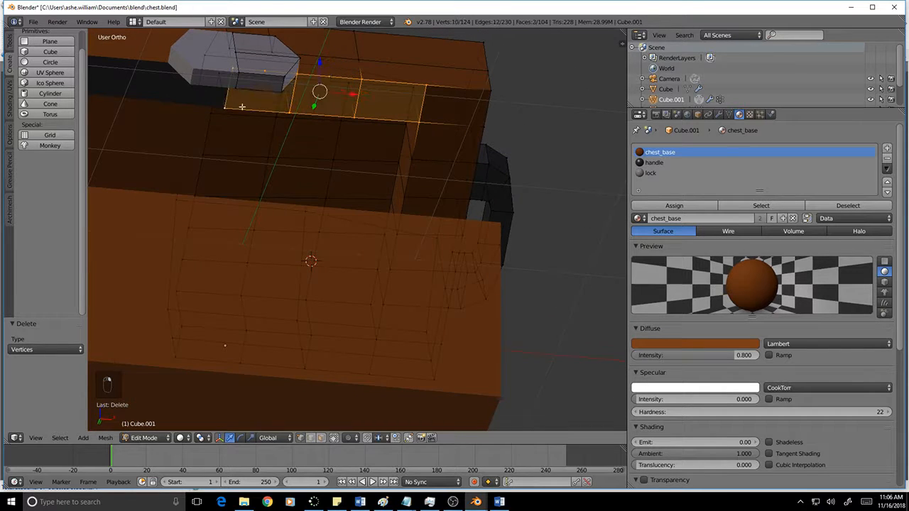
Assign the chest_base material to the selected lock-side rim faces.
middle_click_drag(233, 110, 298, 124)
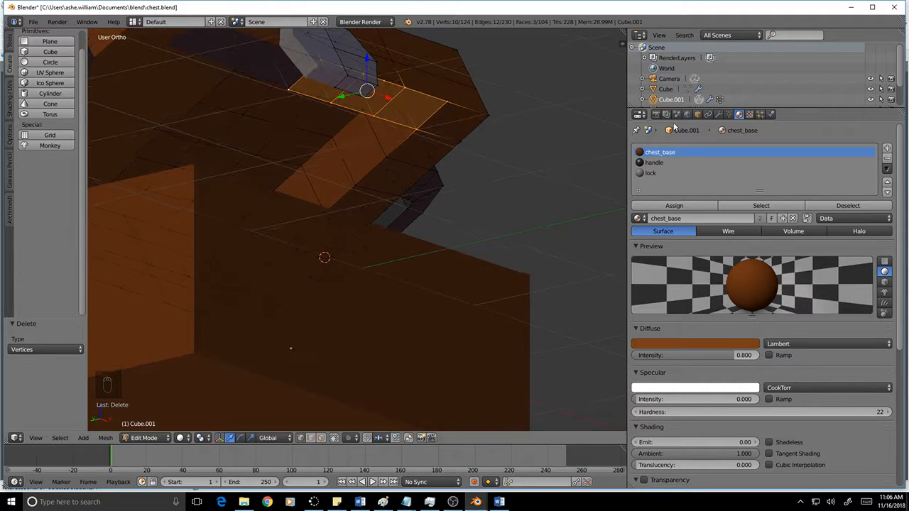
left_click(678, 206)
middle_click_drag(459, 150, 293, 168)
scroll(272, 136, "down", 4)
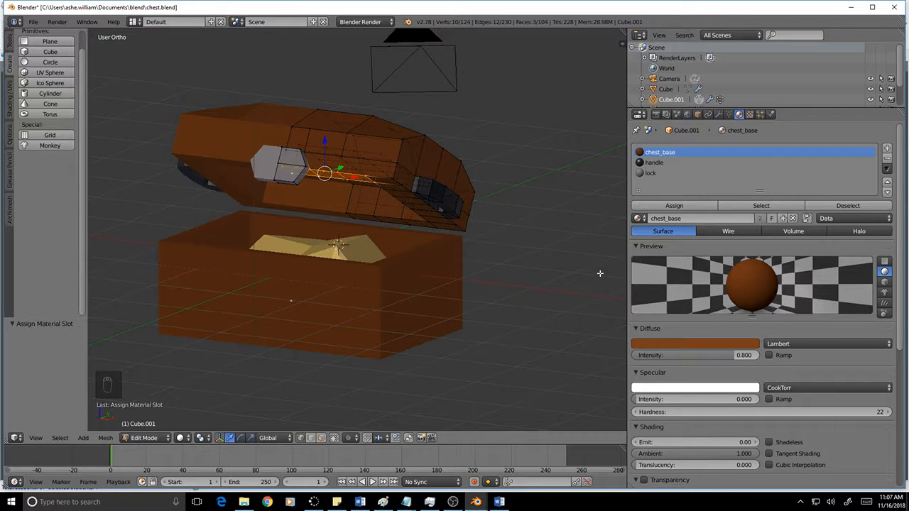
Show the render view and examine the open chest's lid, lock, handle and treasure up close.
left_click(64, 23)
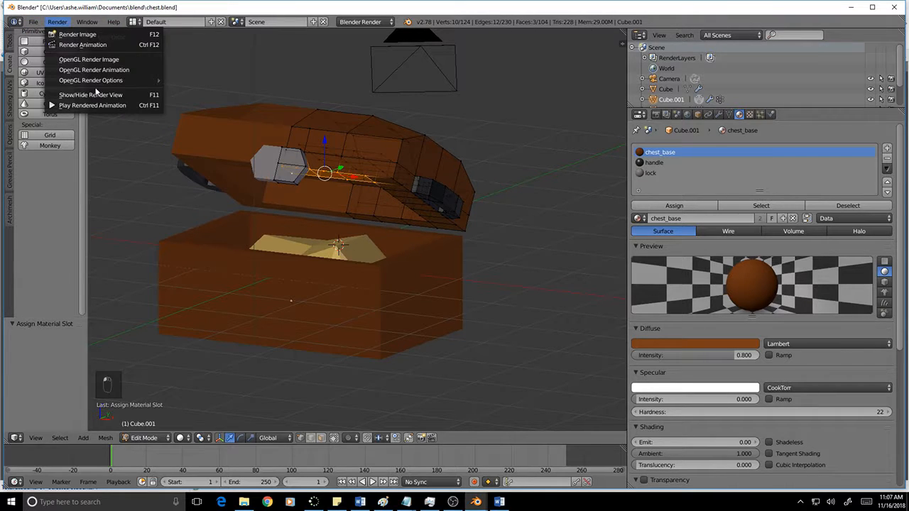
left_click(93, 95)
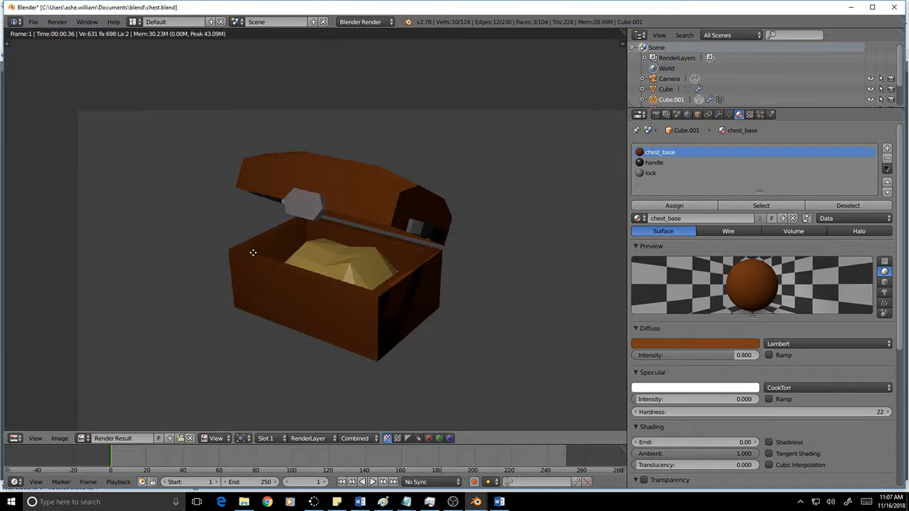
scroll(435, 200, "down", 3)
scroll(439, 198, "up", 7)
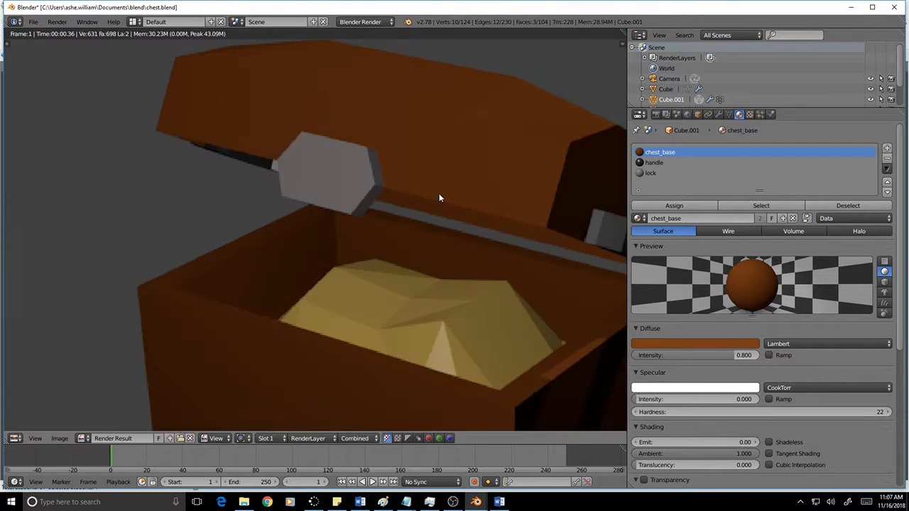
scroll(439, 198, "down", 6)
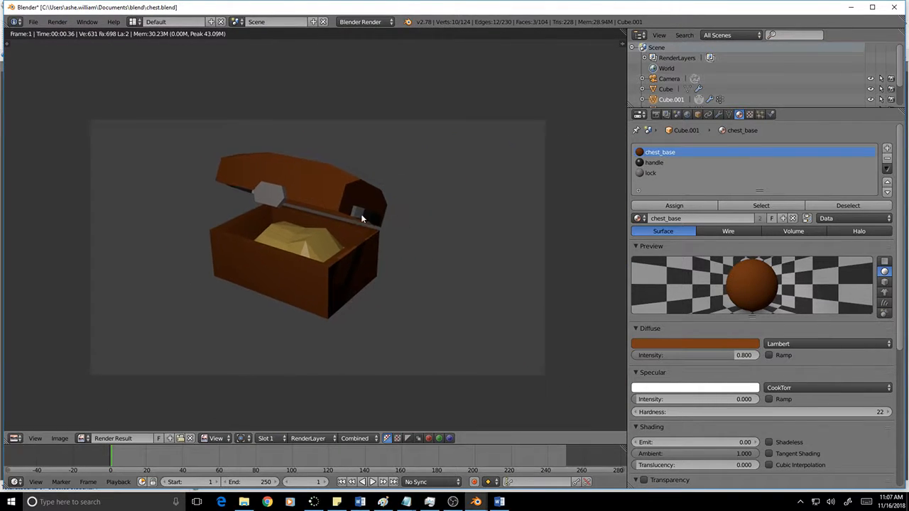
scroll(355, 212, "up", 4)
middle_click_drag(356, 229, 436, 215)
scroll(427, 207, "down", 1)
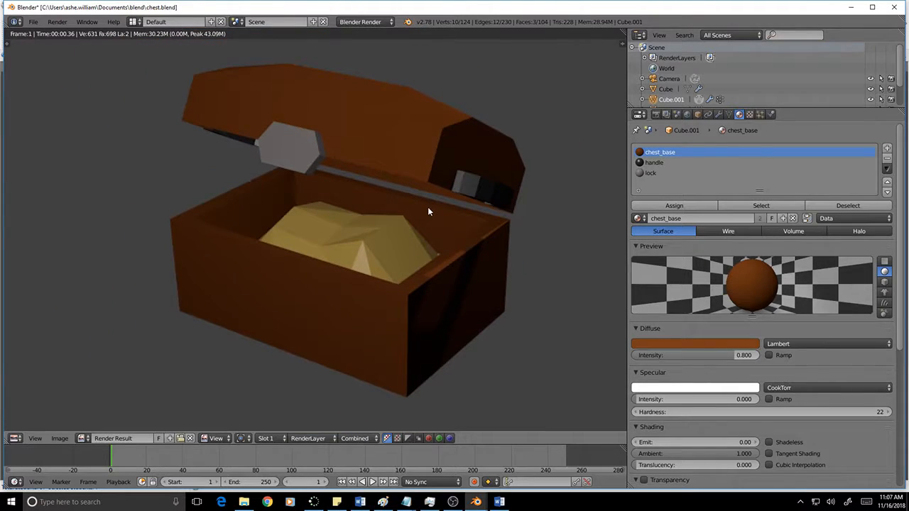